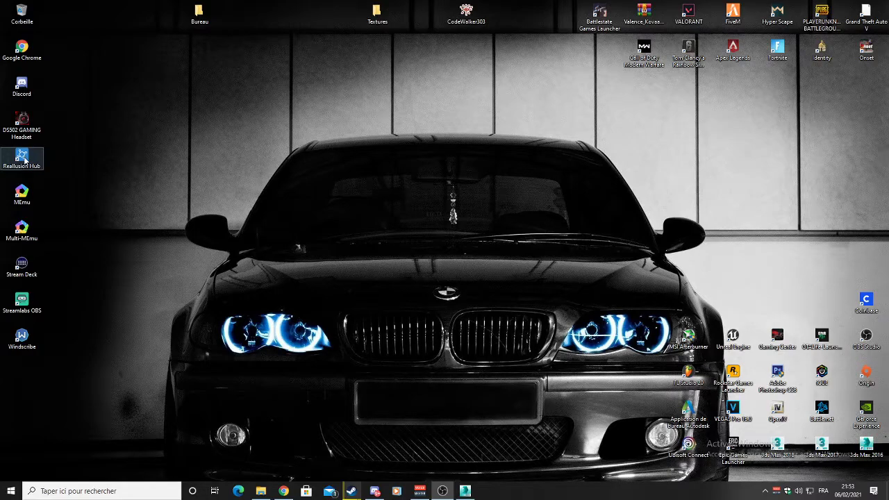
Step: Launch CodeWalker from the CodeWalker303 folder on the desktop and maximize its world view
double_click(466, 14)
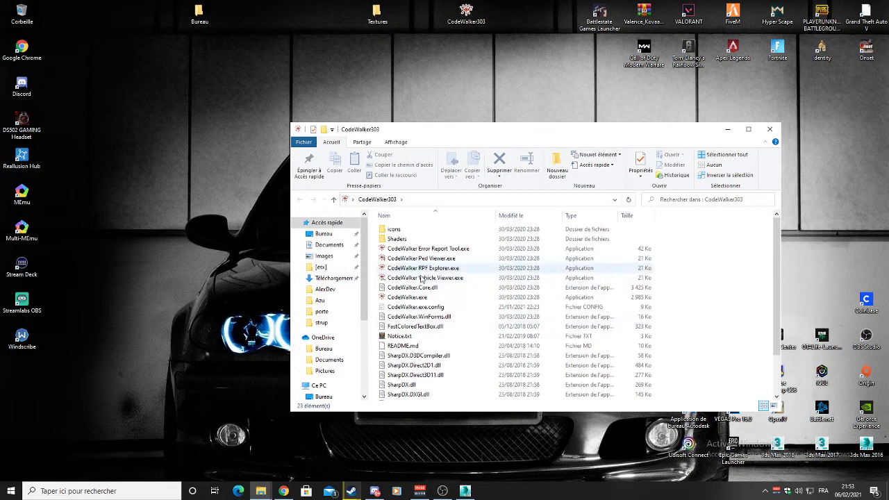
double_click(407, 297)
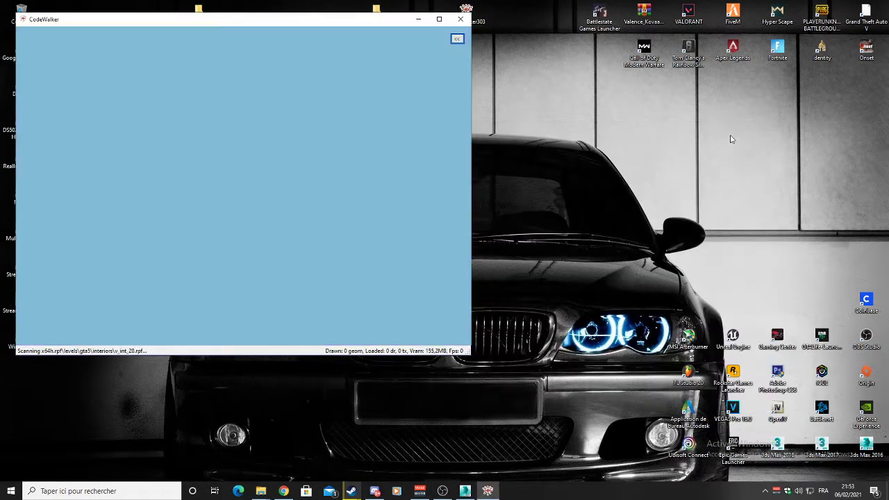
click(436, 20)
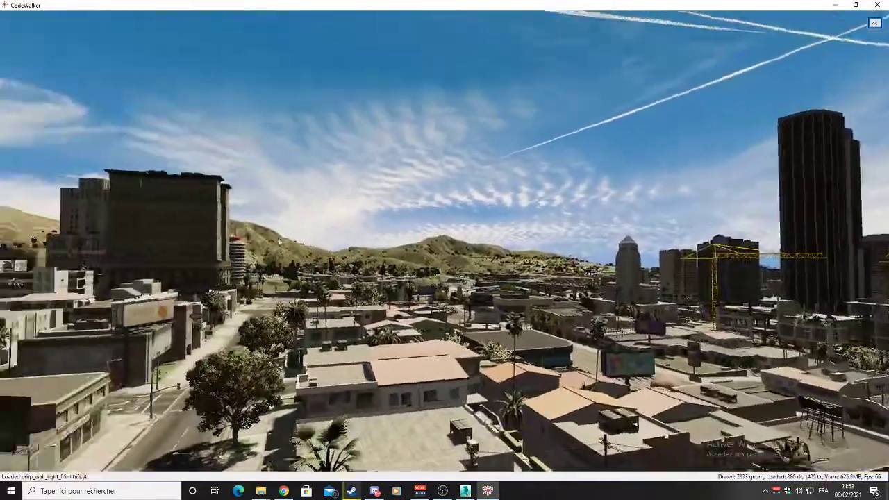
Step: Fly across the map to the fenced wooden house in the desert and bring up the editing toolbar
key(w)
drag(279, 242, 15, 221)
drag(265, 167, 437, 278)
key(w)
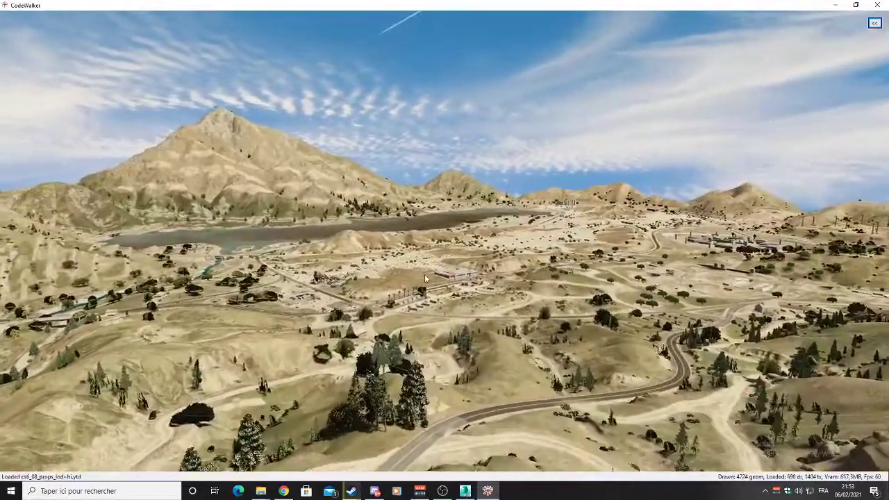
key(w)
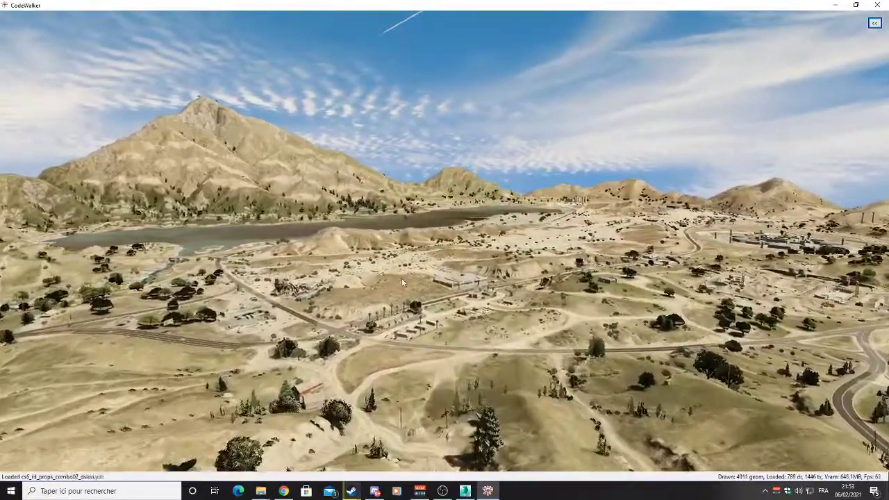
key(w)
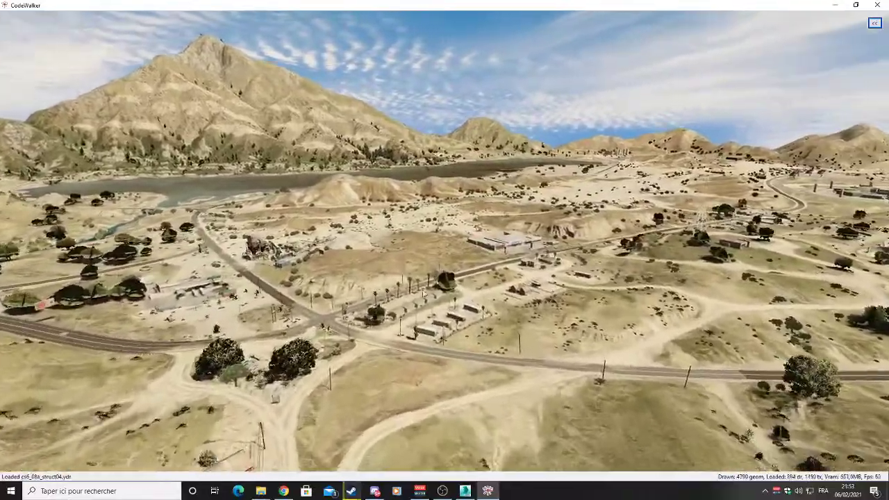
key(w)
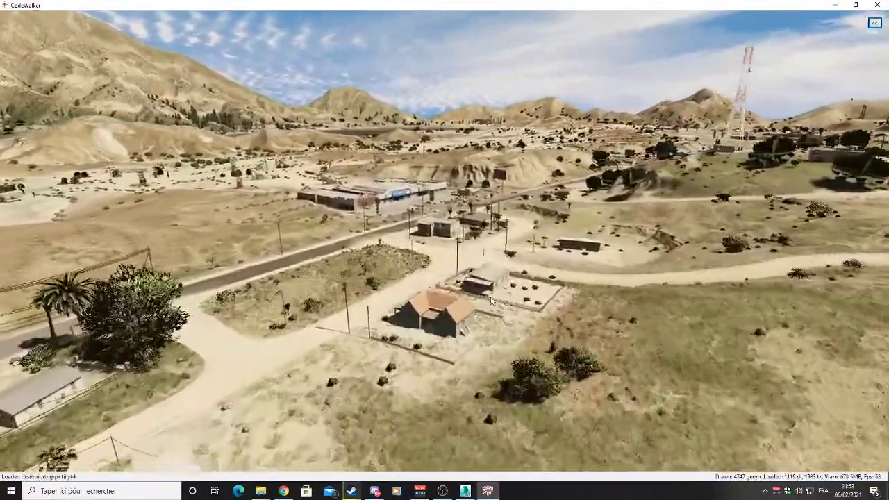
drag(486, 295, 611, 271)
key(w)
key(w)
key(w)
key(w)
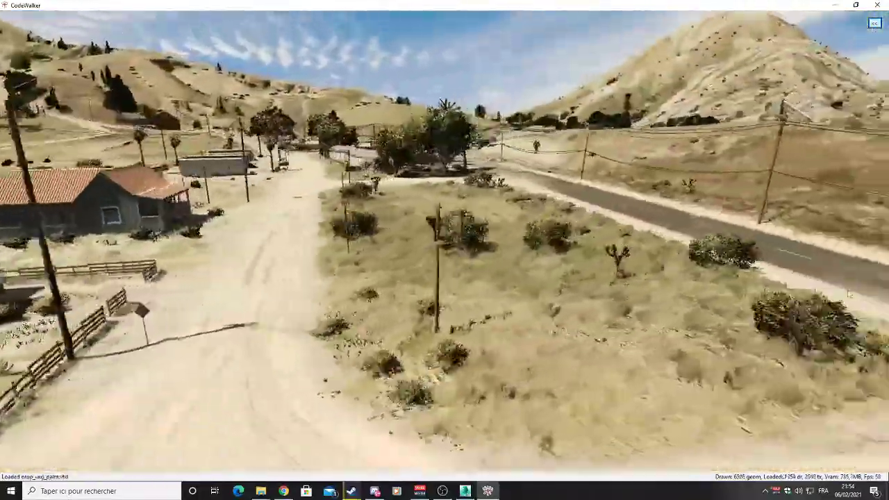
key(w)
drag(849, 295, 615, 315)
key(s)
key(w)
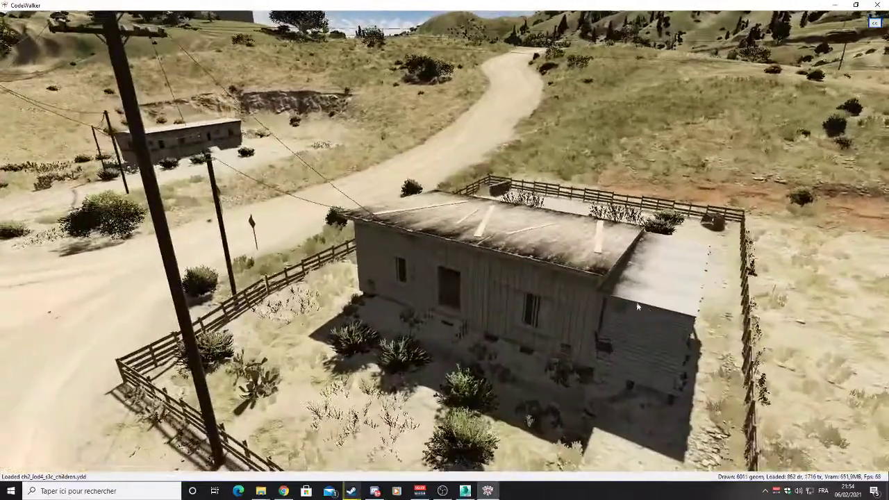
mouse_move(61, 21)
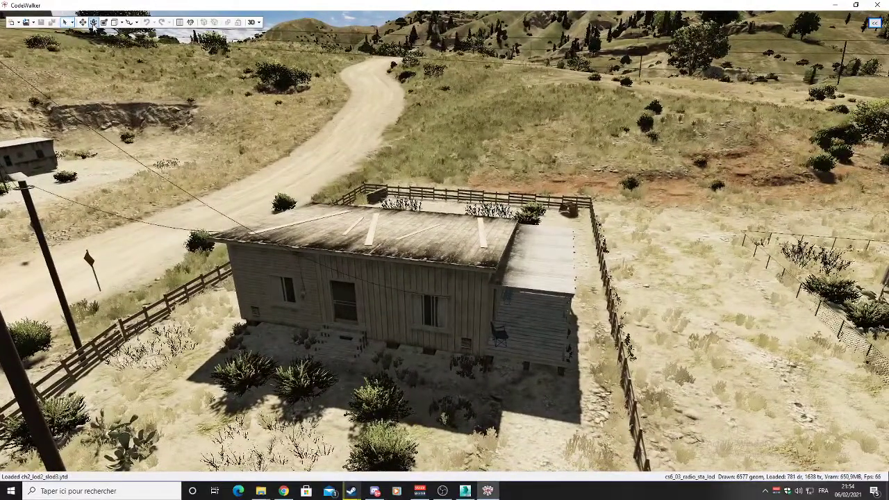
Step: Launch OpenIV and start it for the Windows version of Grand Theft Auto V
click(11, 490)
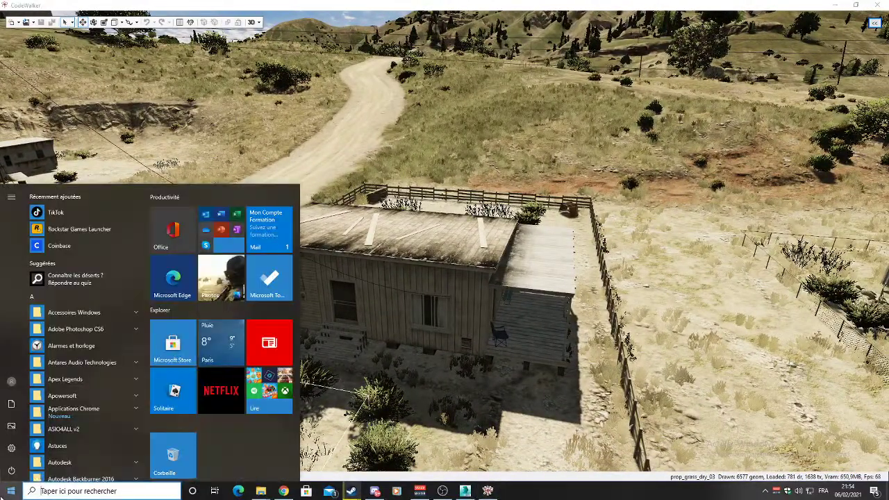
text(openiv)
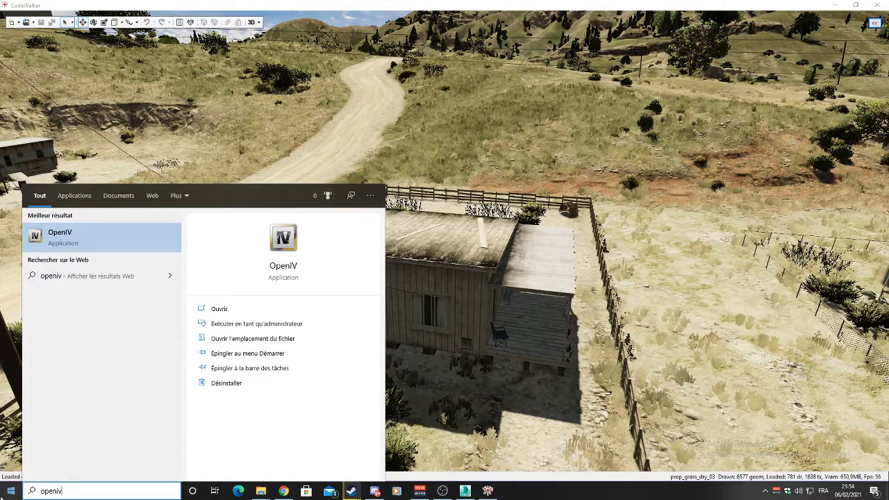
key(Return)
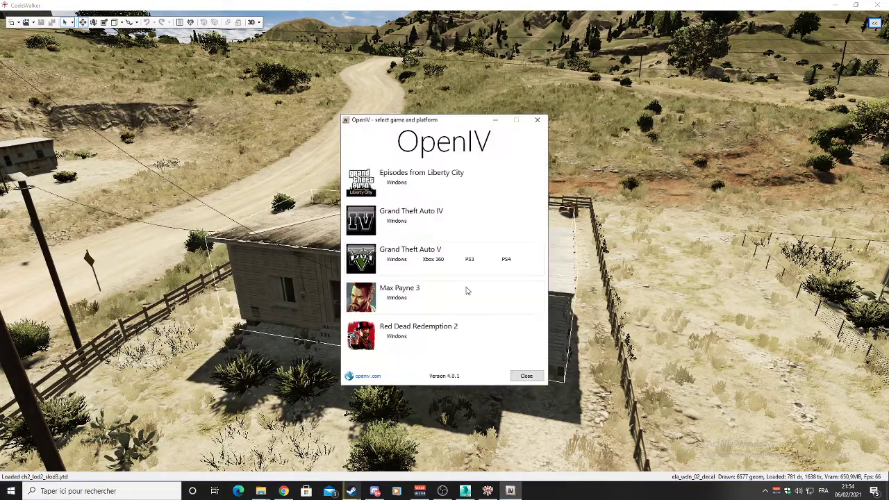
click(395, 257)
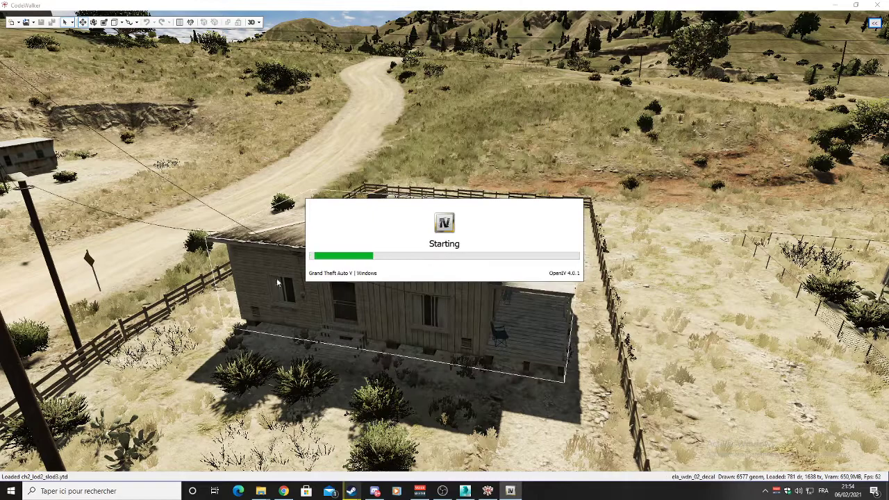
Step: Select the wooden house in CodeWalker, try moving it, and undo the move
click(418, 285)
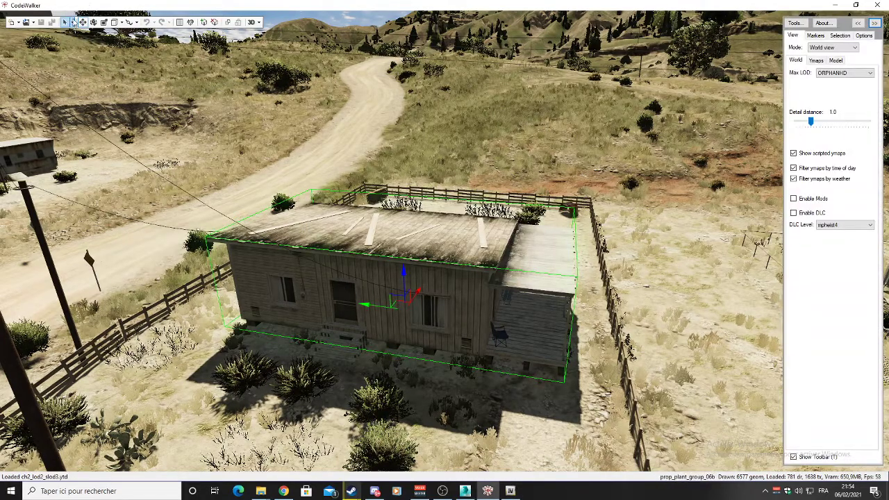
drag(402, 283, 463, 206)
key(ctrl+z)
Step: View the selected house from another angle and show its entity selection details
key(w)
key(s)
key(d)
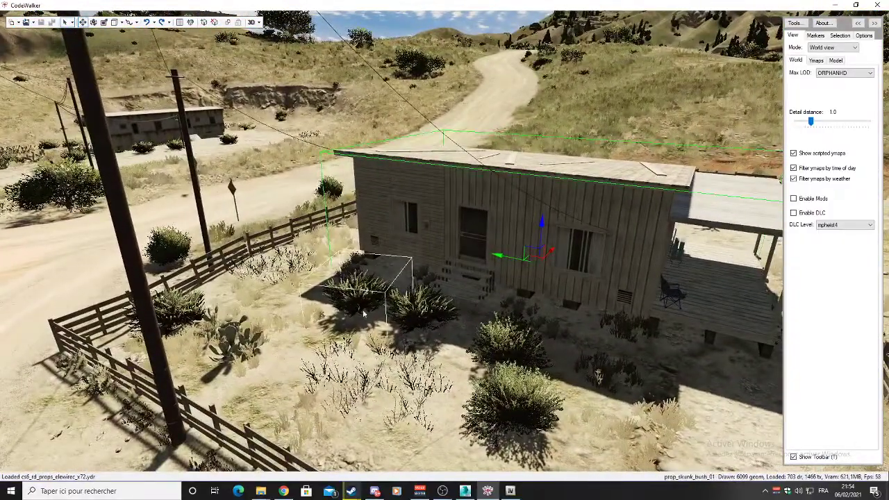
drag(639, 261, 444, 191)
key(d)
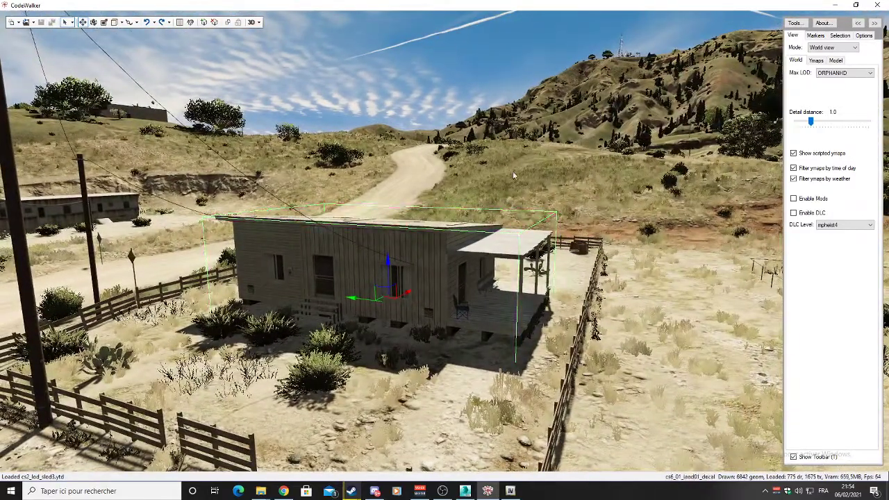
click(839, 36)
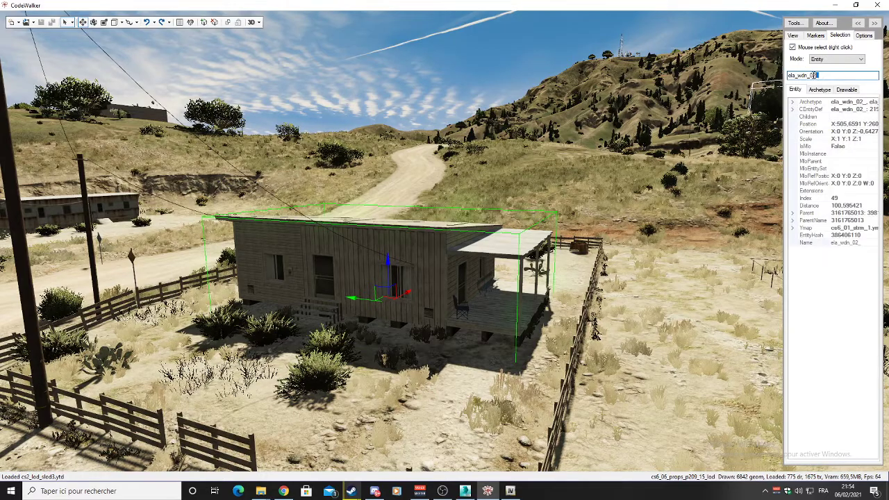
Step: Try lowering the selected house into the ground and undo the move
click(509, 490)
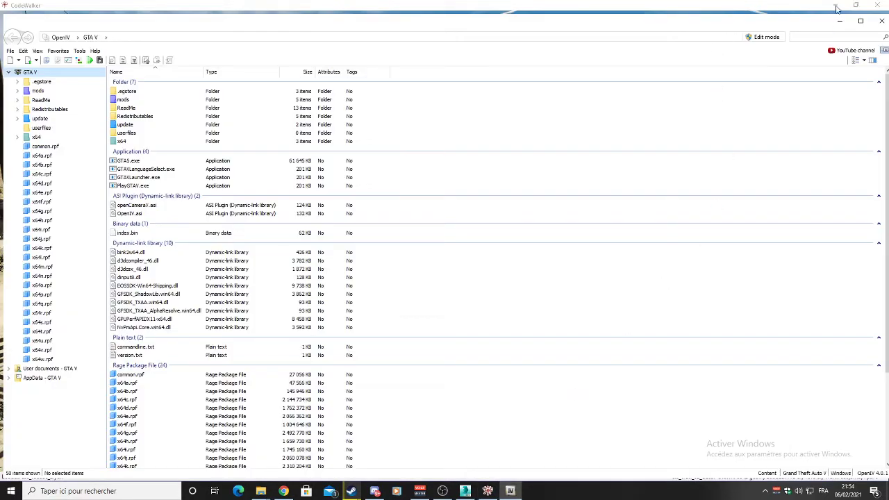
click(840, 21)
drag(387, 283, 394, 313)
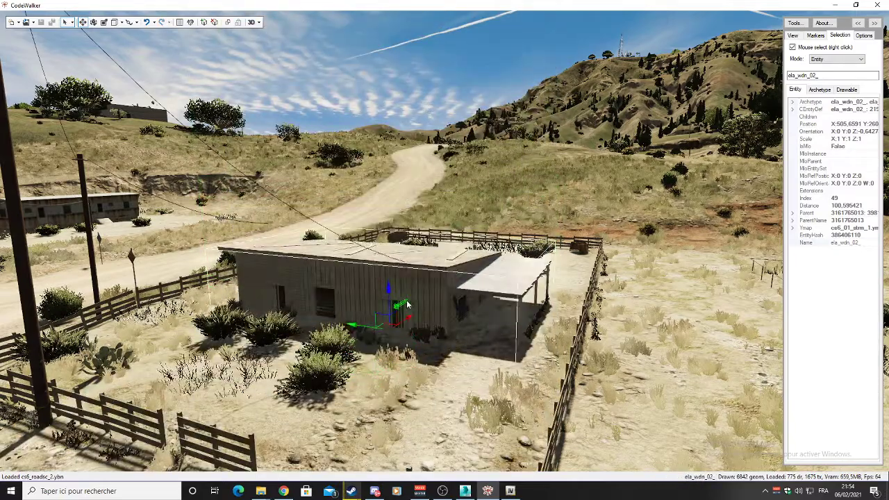
key(ctrl+z)
Step: Search everywhere in OpenIV for the house's entity name ela_wdn_02_ and go to the ela_wdn_02_.ydr file in its archive
double_click(833, 75)
key(alt+Tab)
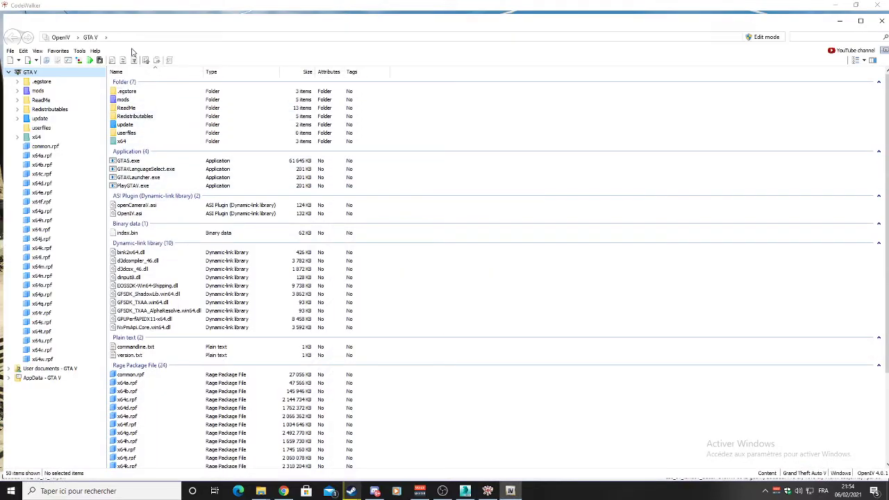
click(47, 60)
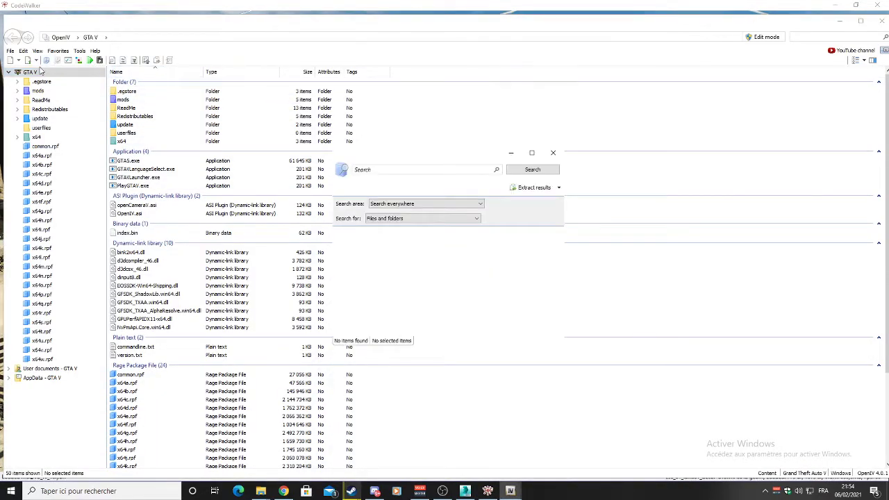
click(391, 169)
text(cla_wdn_02_)
click(514, 173)
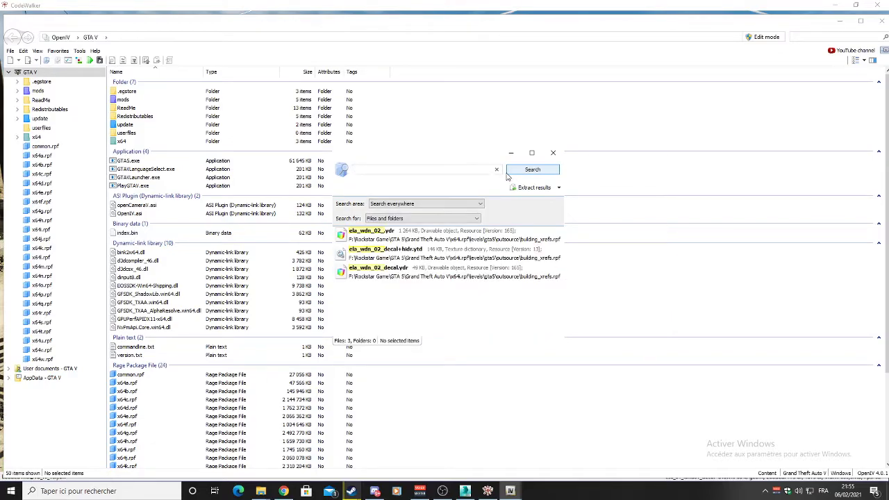
double_click(417, 234)
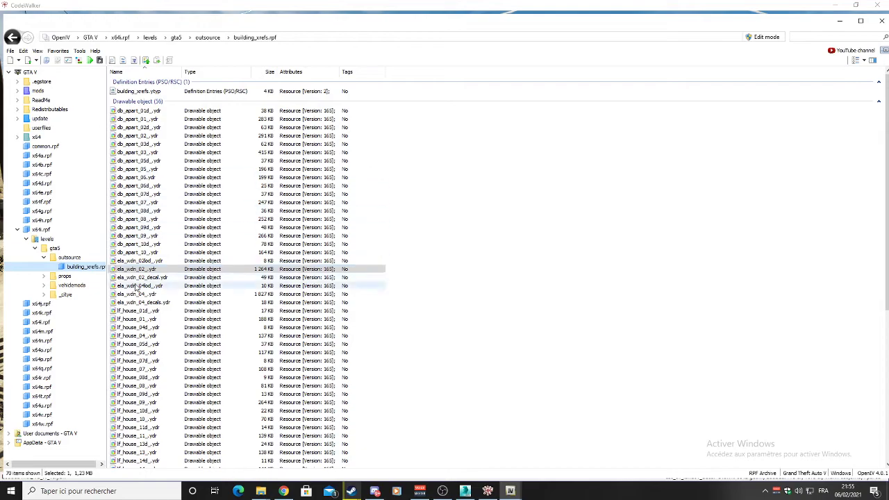
Step: Preview the ela_wdn_02_.ydr model, examine the house from several sides, and close the viewer
double_click(163, 269)
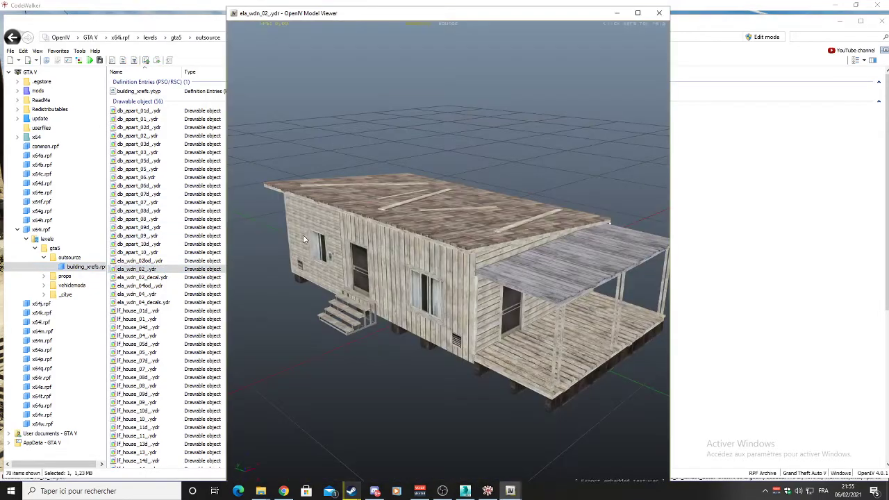
drag(510, 275, 467, 240)
scroll(466, 240, up, 5)
scroll(466, 272, down, 3)
drag(542, 256, 425, 270)
mouse_move(432, 230)
mouse_down()
mouse_move(429, 199)
mouse_move(434, 222)
mouse_up()
click(659, 12)
Step: Start exporting ela_wdn_02_.ydr to openFormats (.odr), and create and open a desktop folder named Tuto for it
click(155, 270)
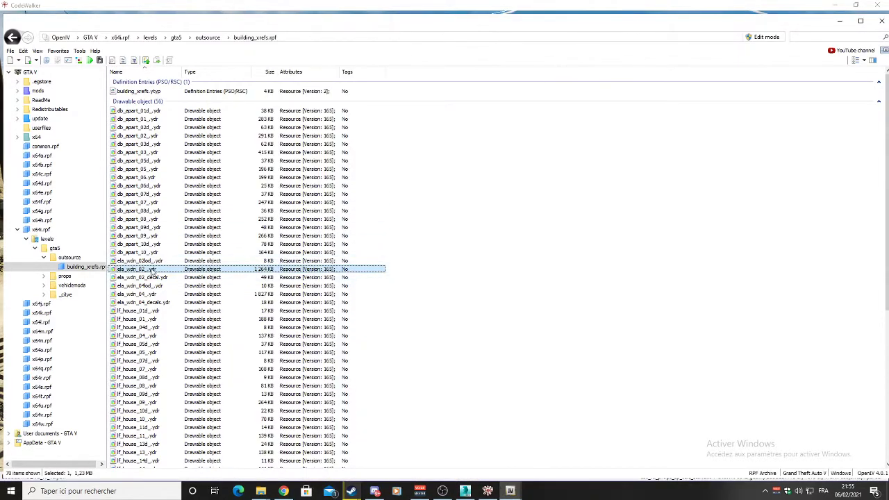
right_click(138, 273)
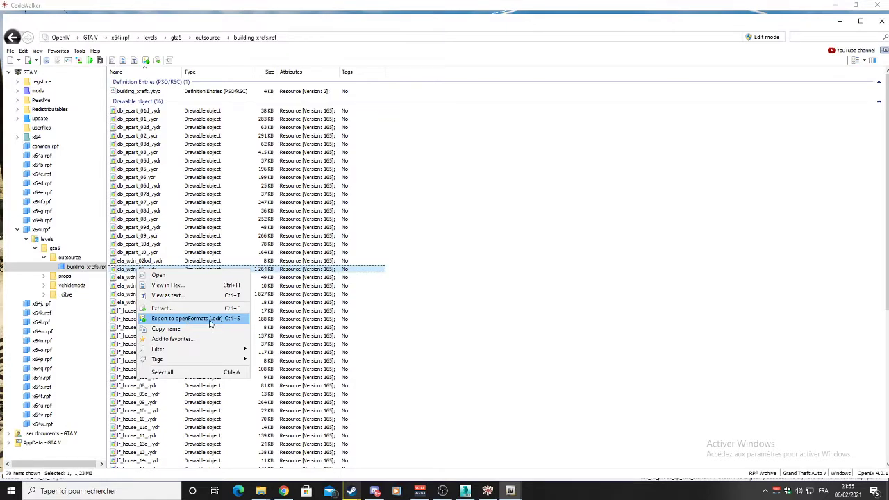
click(200, 319)
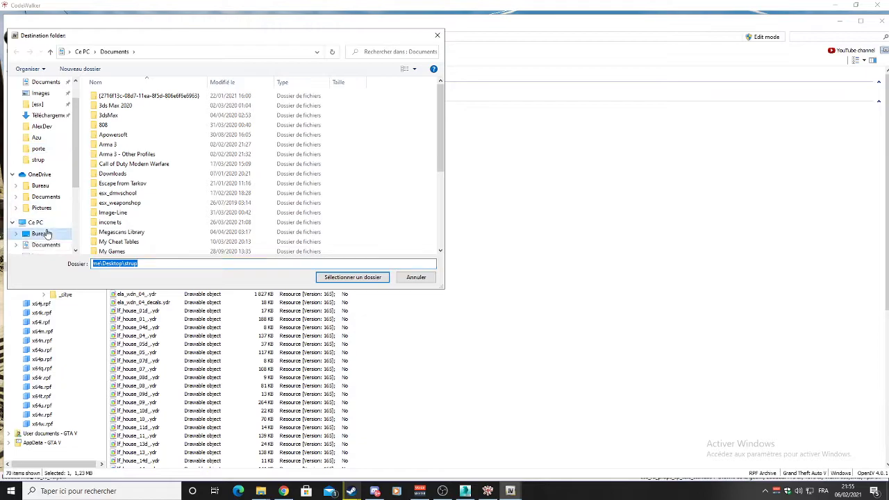
click(47, 234)
right_click(165, 197)
mouse_move(258, 294)
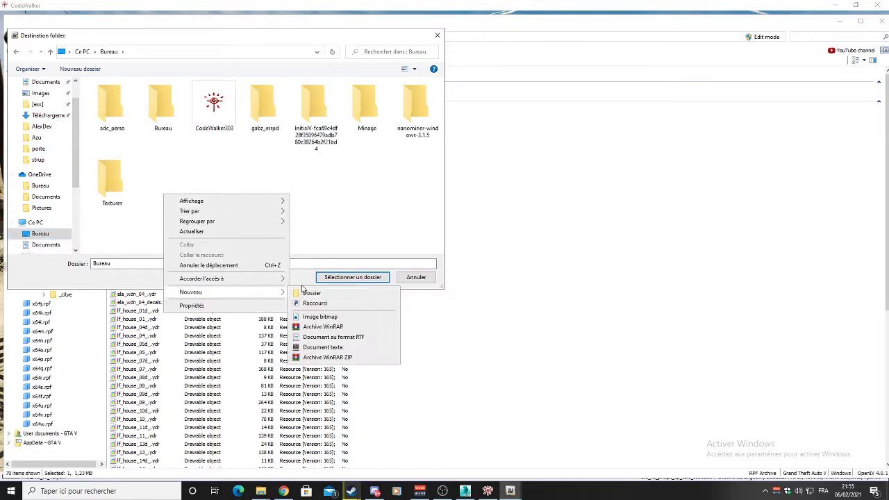
click(304, 292)
text(1)
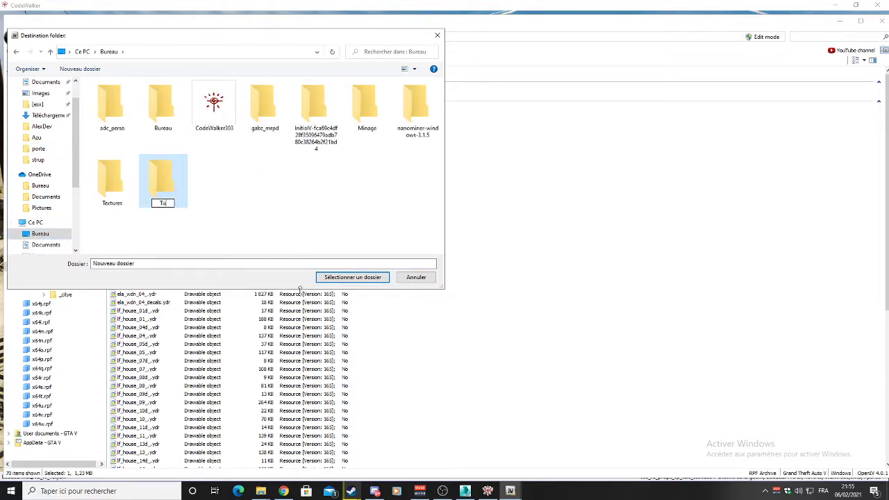
text(uto)
key(Return)
double_click(172, 182)
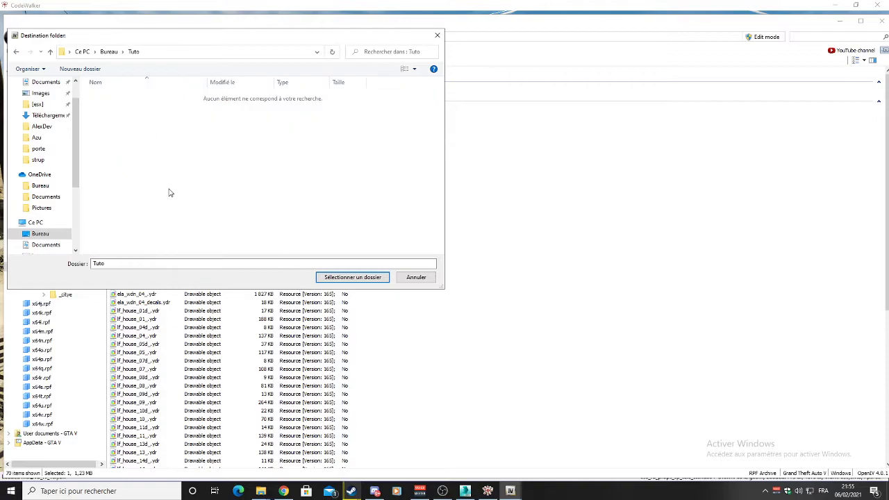
Step: Create subfolders 1, 2 and 3 inside Tuto and pick folder 1 as the export destination
right_click(175, 166)
mouse_move(216, 266)
click(311, 258)
text(T)
right_click(144, 150)
mouse_move(209, 247)
click(266, 247)
text(2)
right_click(125, 154)
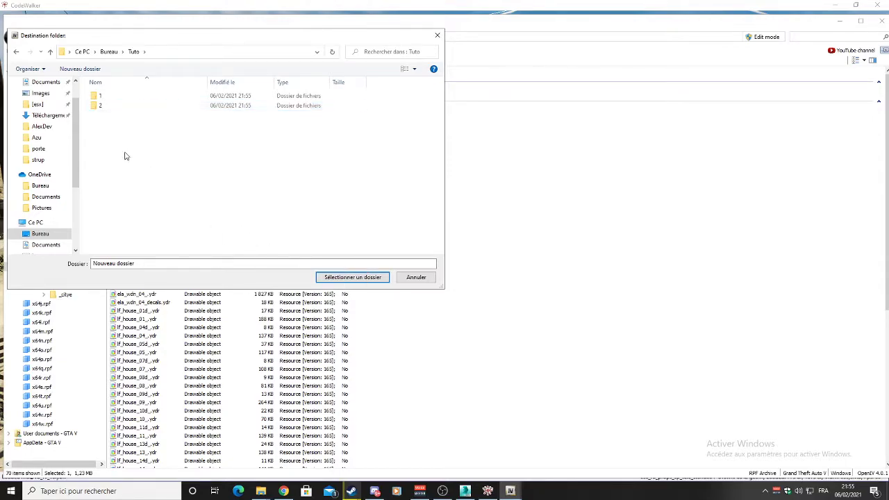
click(262, 251)
text(3)
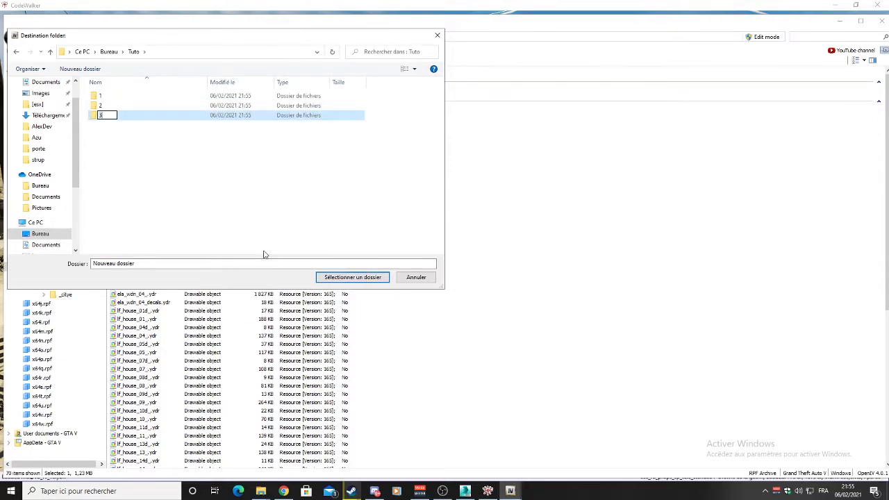
click(192, 169)
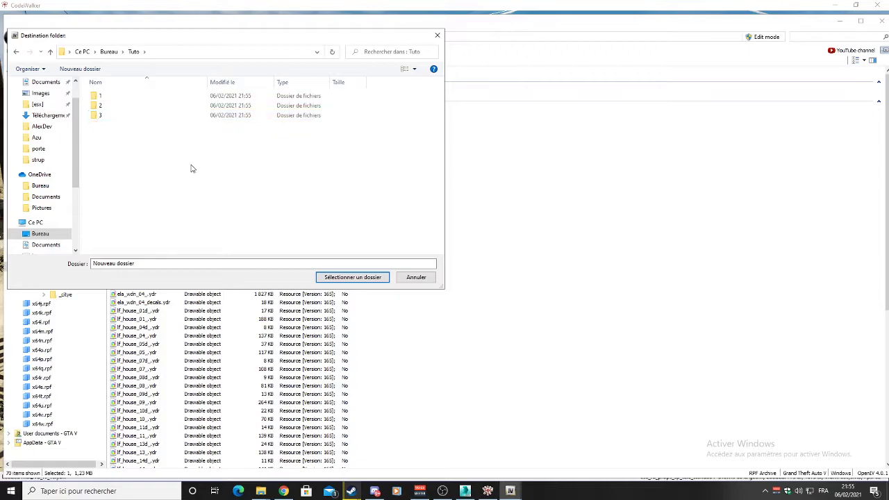
click(112, 97)
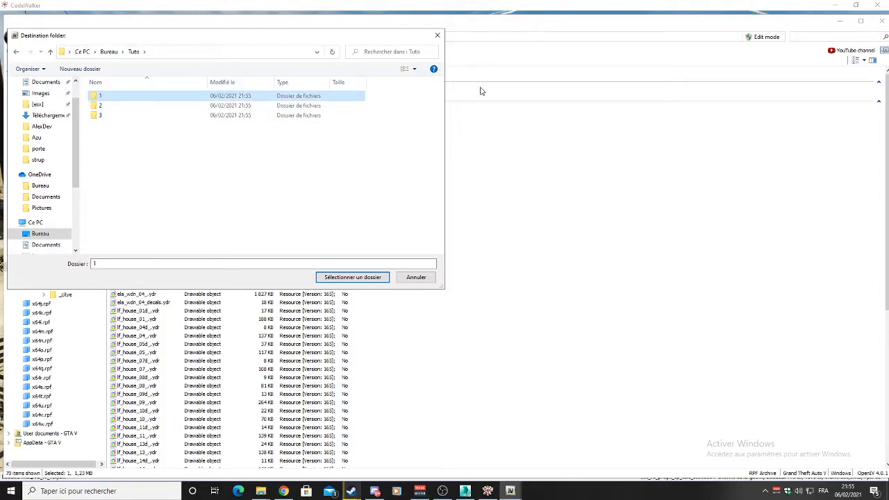
click(109, 106)
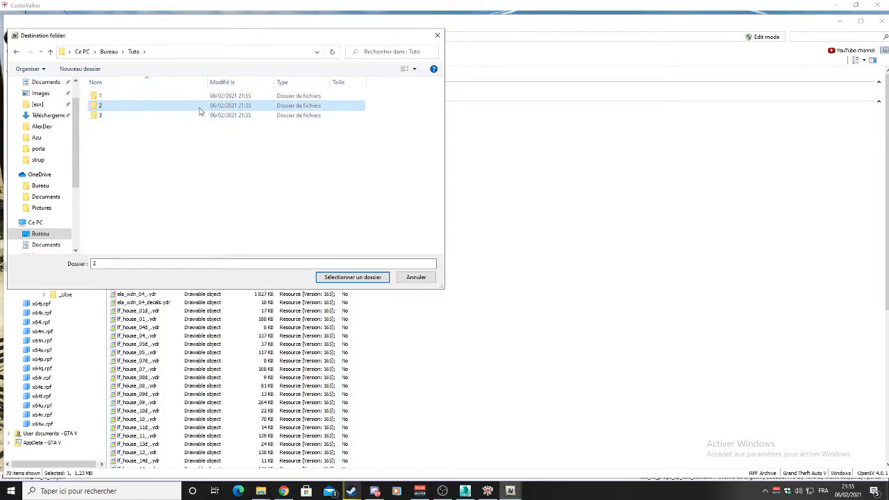
click(104, 116)
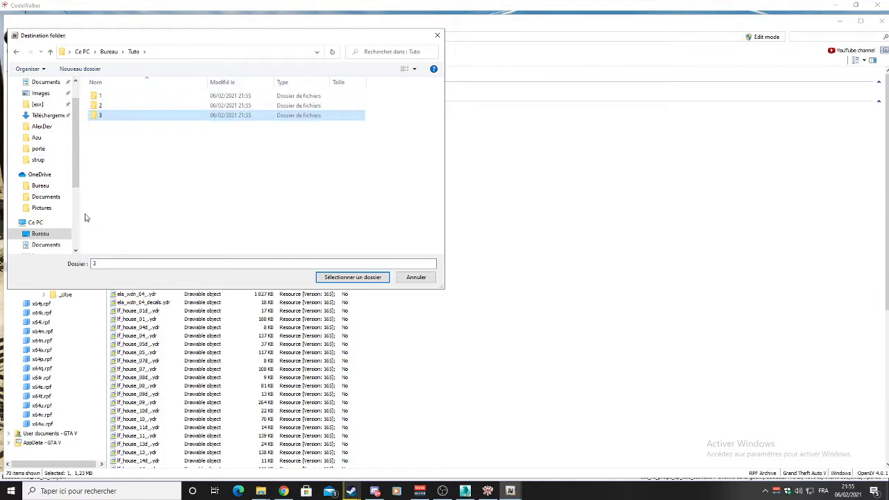
click(375, 491)
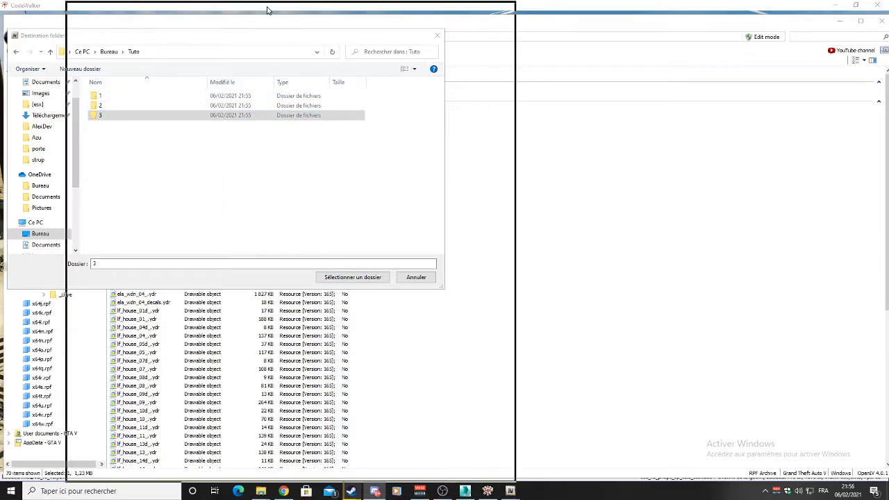
scroll(384, 272, down, 4)
scroll(383, 273, up, 6)
scroll(384, 272, down, 6)
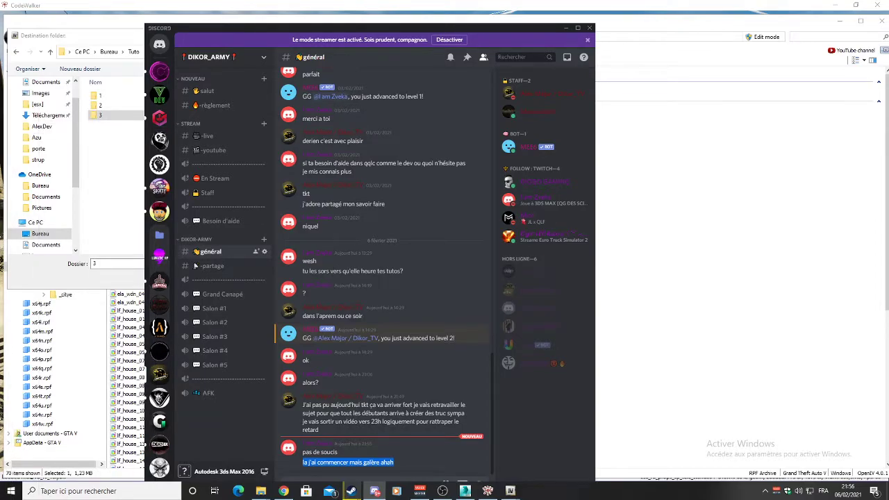
click(375, 490)
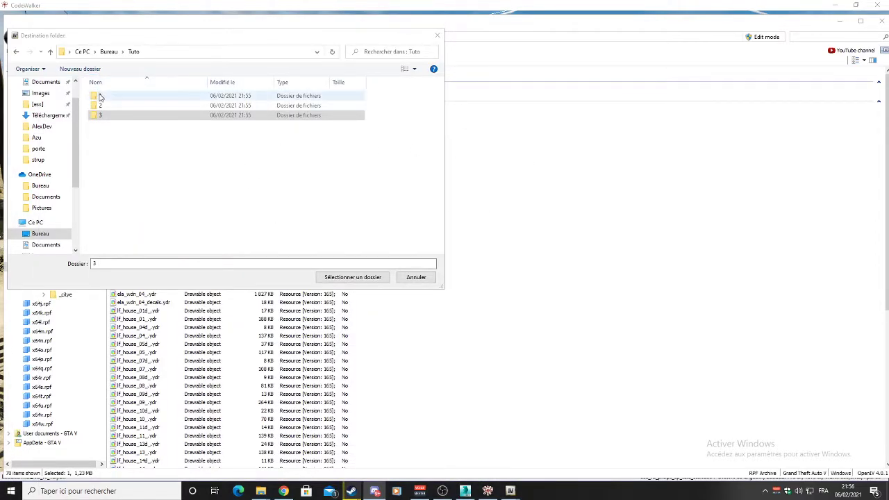
Step: Export ela_wdn_02_.ydr into folder 1 of Tuto and look through the related ela_wdn_02 files in building_xrefs.rpf
click(100, 96)
click(352, 277)
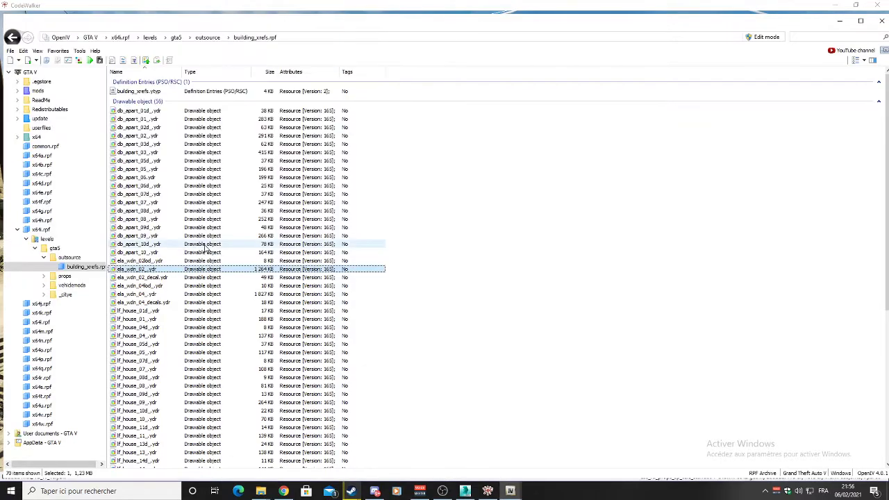
scroll(209, 251, down, 10)
scroll(179, 286, up, 10)
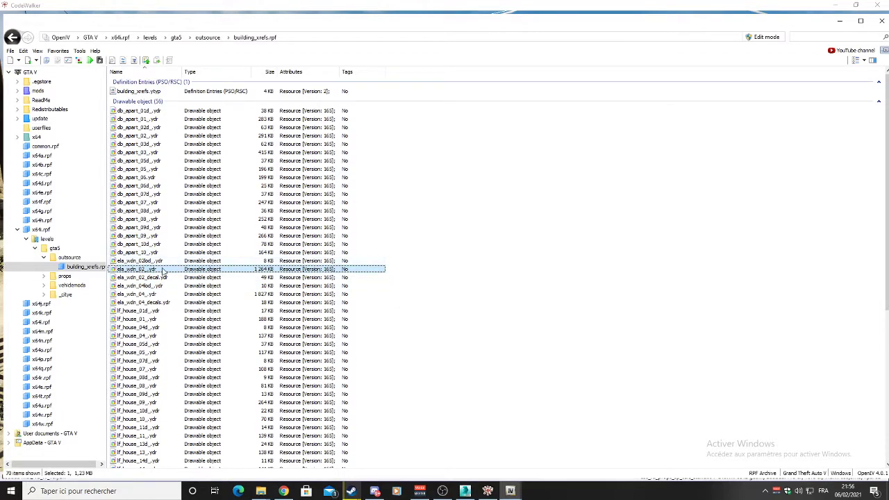
drag(491, 252, 264, 281)
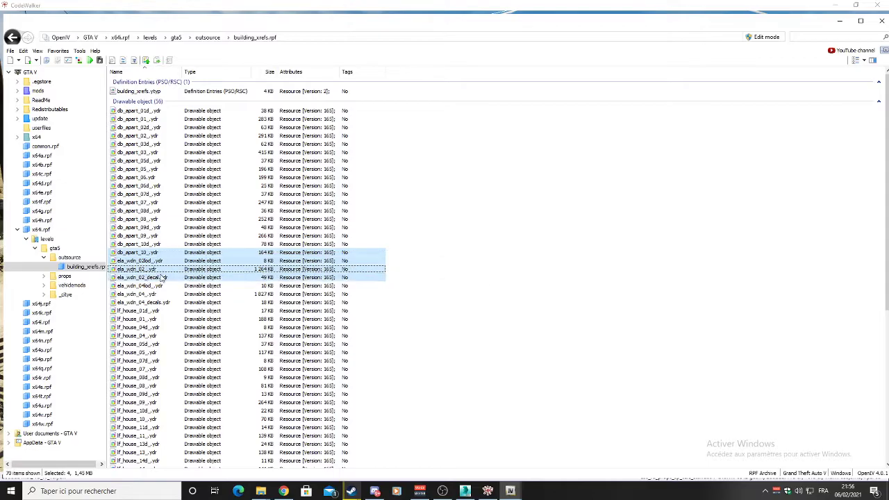
drag(162, 276, 623, 230)
Step: Switch to CodeWalker and select different objects around the roadside store to find its building entity
key(alt+Tab)
key(alt+Tab)
key(alt+Tab)
drag(575, 183, 489, 230)
right_click(490, 229)
right_click(448, 246)
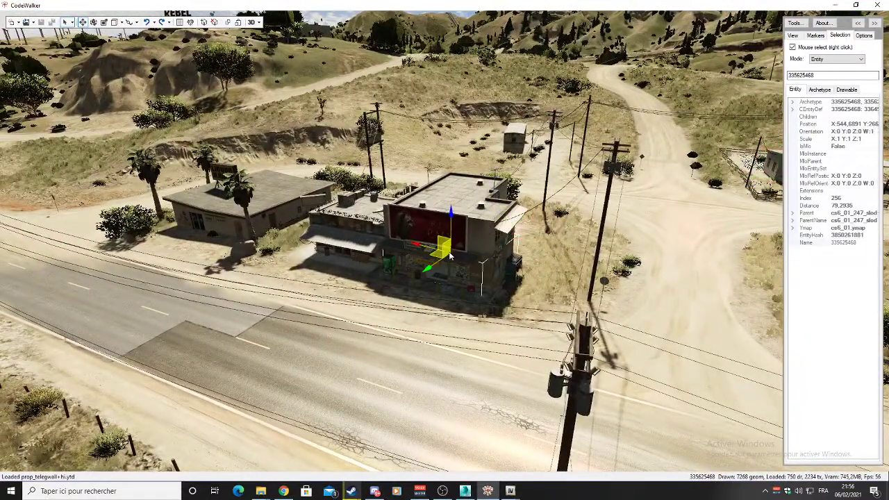
right_click(331, 217)
mouse_move(436, 193)
mouse_down()
mouse_move(436, 155)
mouse_move(432, 199)
mouse_up()
drag(442, 157, 451, 341)
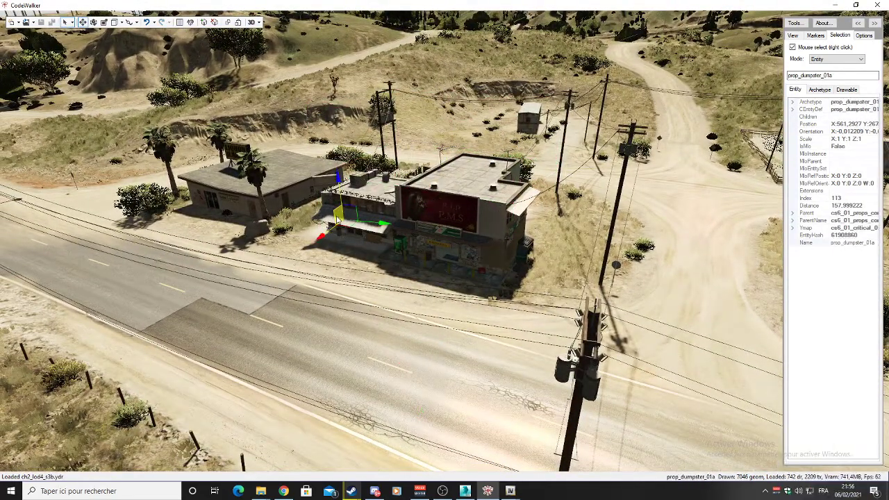
Step: Select the cs6_01_247_market building, try lifting it upward, and undo the move
right_click(443, 179)
drag(439, 175, 432, 91)
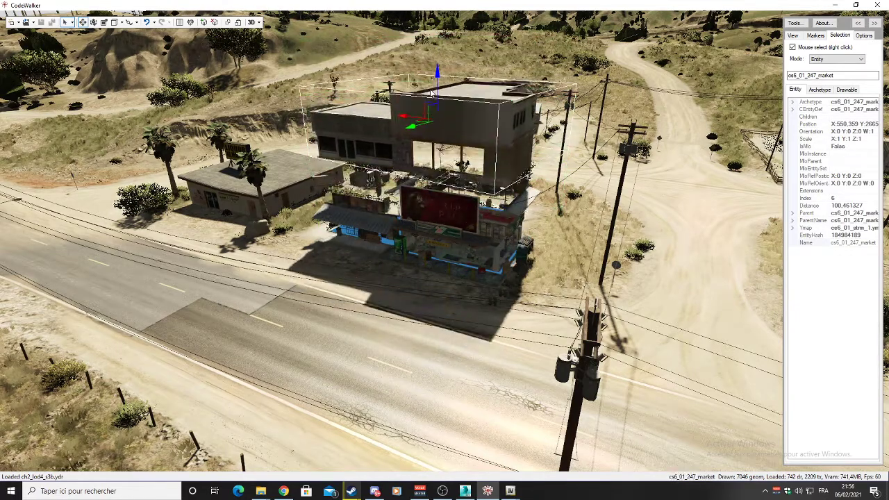
key(ctrl+z)
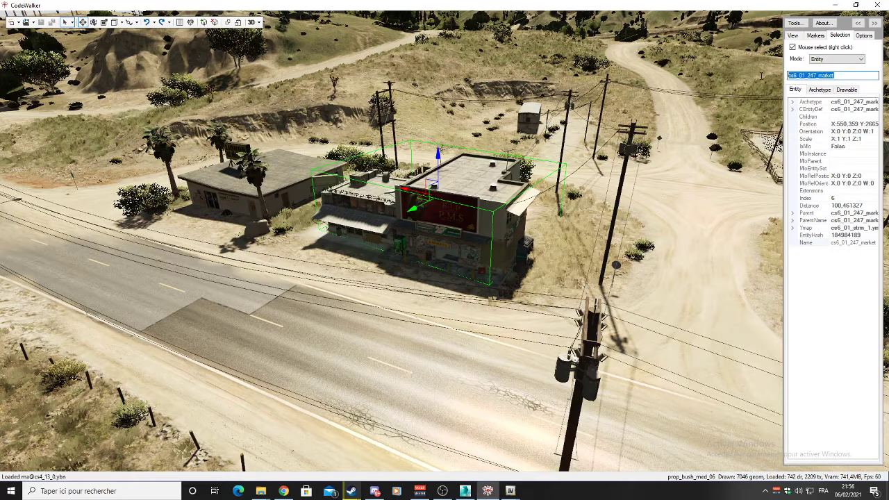
Step: Switch to OpenIV, search everywhere for cs6_01_247_market, and go to cs6_01_247_market.ydr in its archive
key(alt+Tab)
key(alt+Tab)
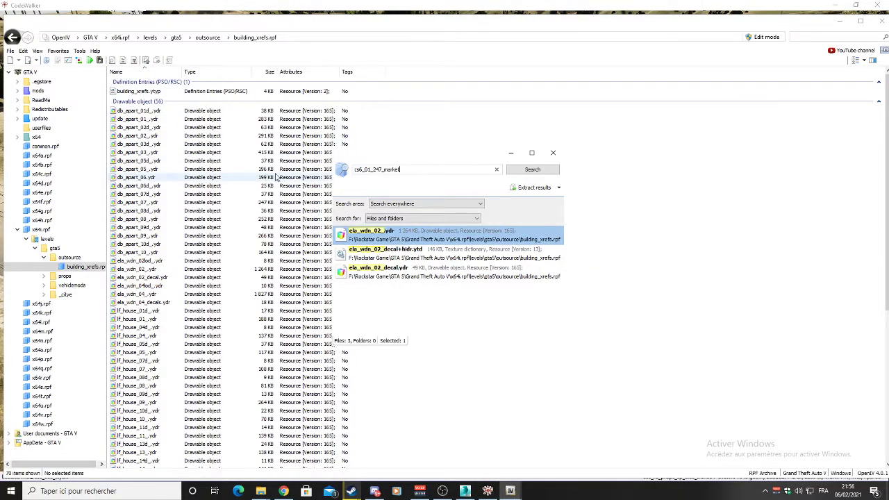
key(Return)
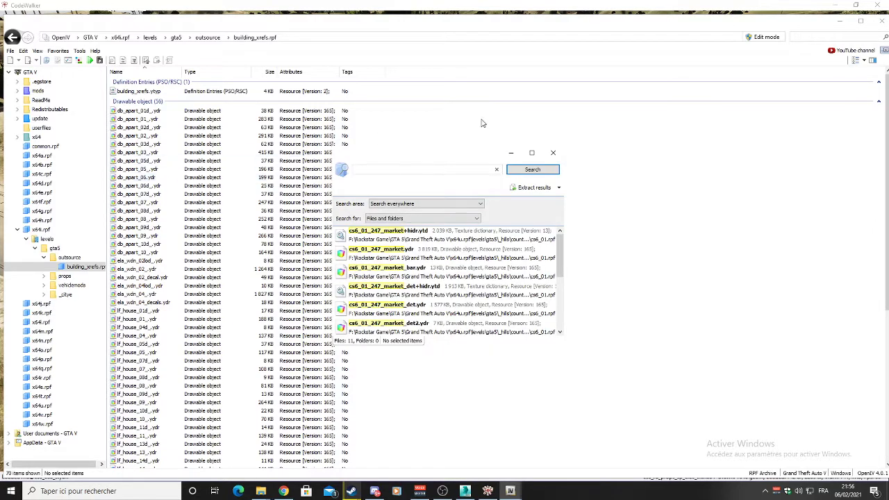
double_click(458, 257)
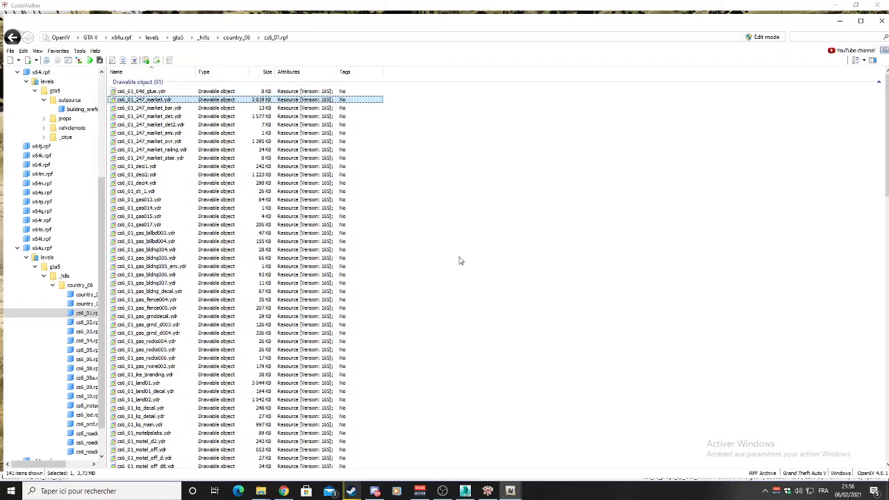
Step: Preview the cs6_01_247_market.ydr model, examine the building, and close the viewer
double_click(157, 99)
drag(441, 231, 623, 28)
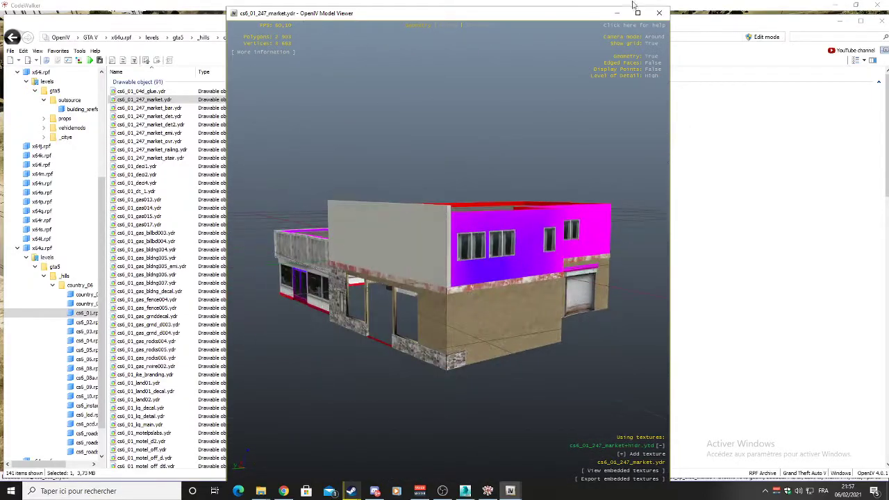
click(656, 14)
Step: Find the static collision files in cs6_01.rpf and select all of them
scroll(174, 165, down, 20)
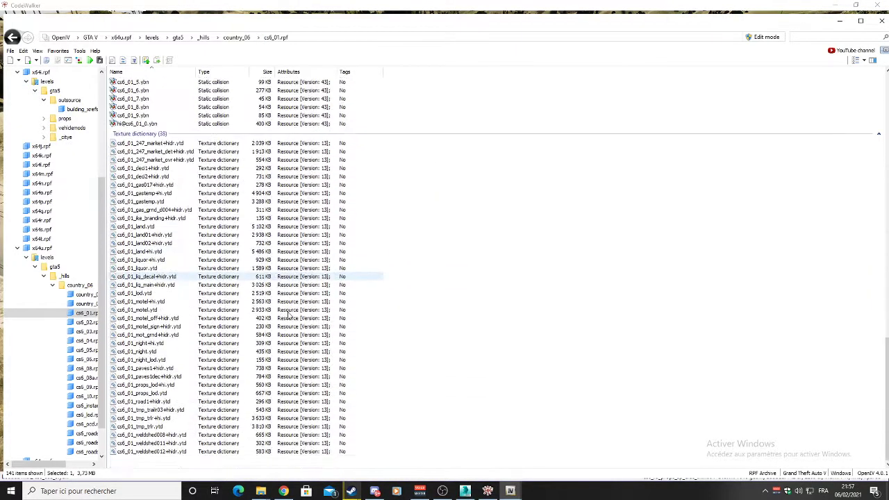
scroll(173, 165, up, 2)
drag(392, 134, 207, 221)
Step: Switch back to CodeWalker, move closer to the market building, and set the selection mode to Collision
key(alt+Tab)
key(alt+Tab)
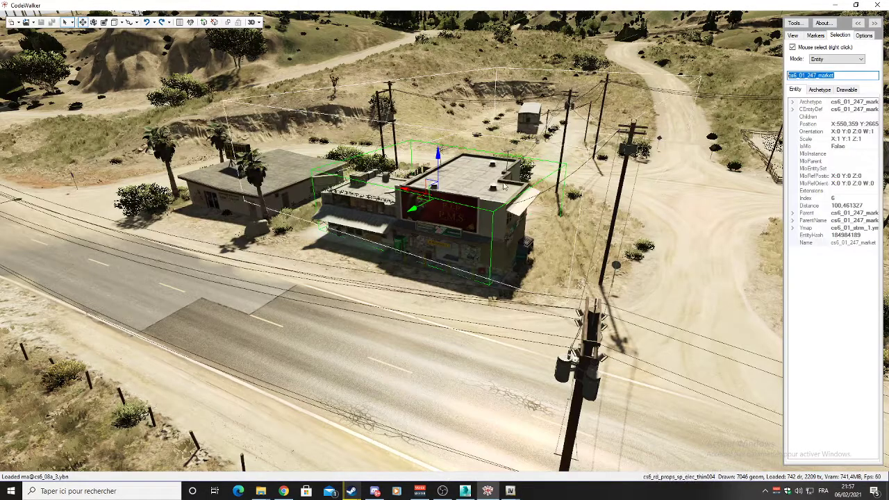
drag(505, 186, 398, 313)
scroll(455, 314, up, 5)
click(837, 59)
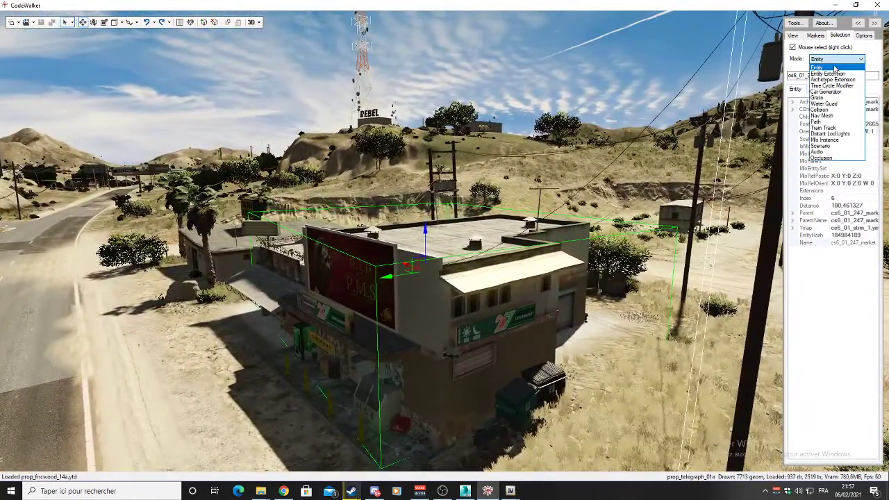
click(828, 109)
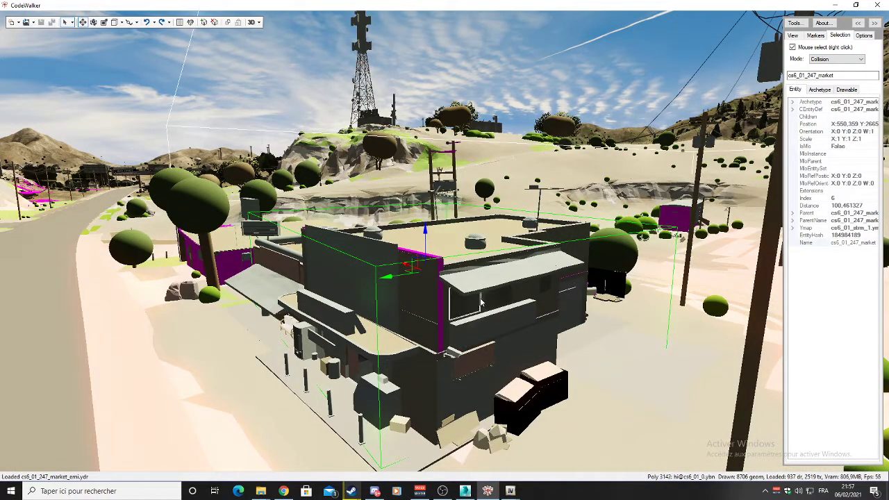
Step: Select several collision pieces on the market building to identify the .ybn files they belong to, ending with the large front panel
right_click(481, 300)
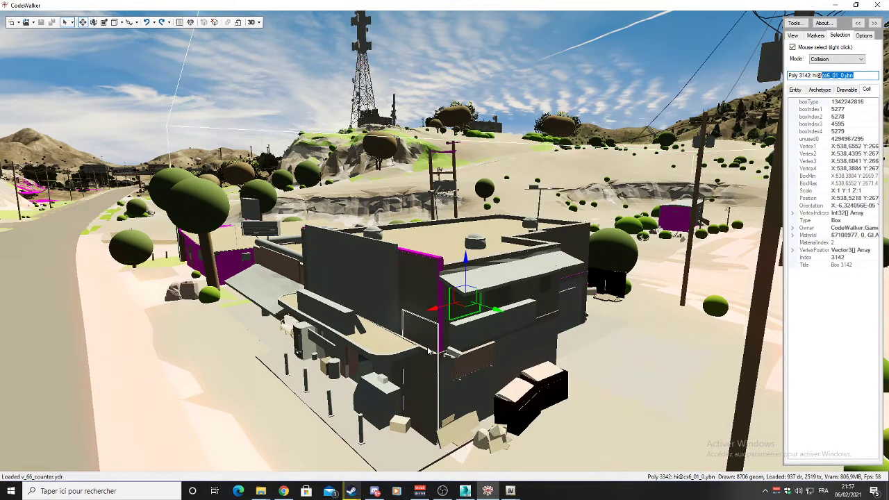
right_click(396, 389)
right_click(413, 358)
right_click(379, 290)
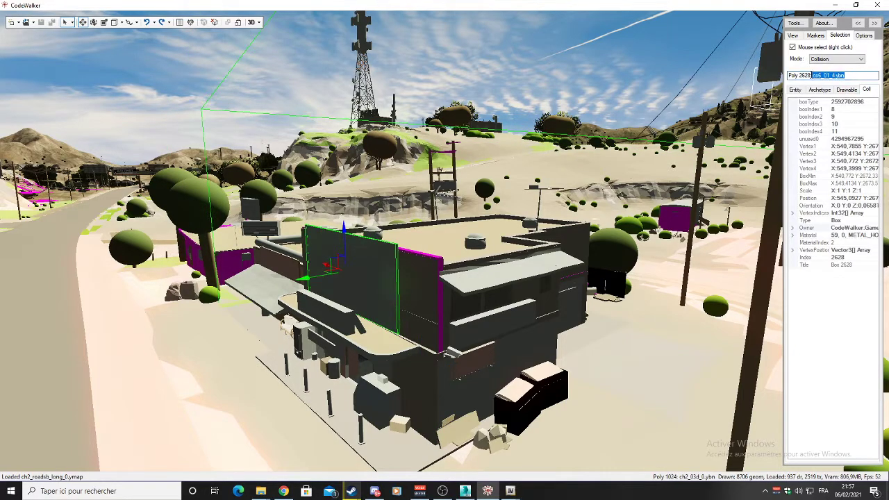
Step: Switch to OpenIV, filter the archive's files for cs6_01_4.ybn, and open that file in the collision viewer
key(alt+Tab)
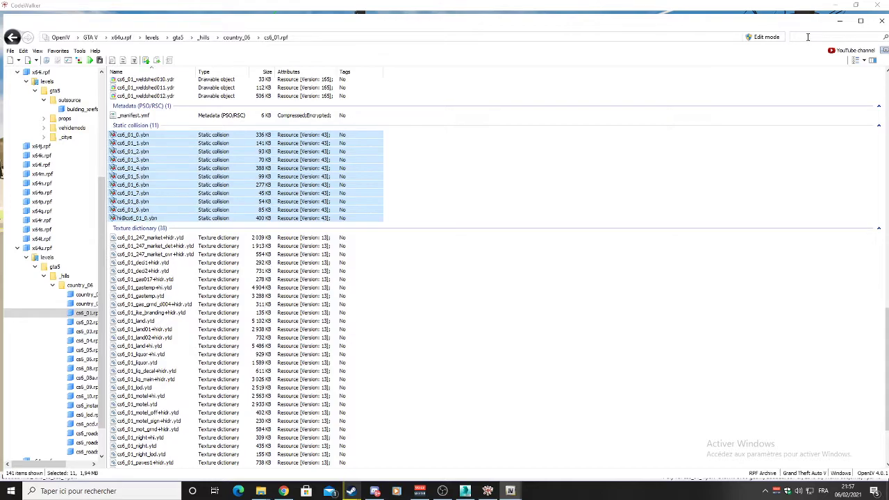
click(807, 37)
text(cs6_01_4.ybn)
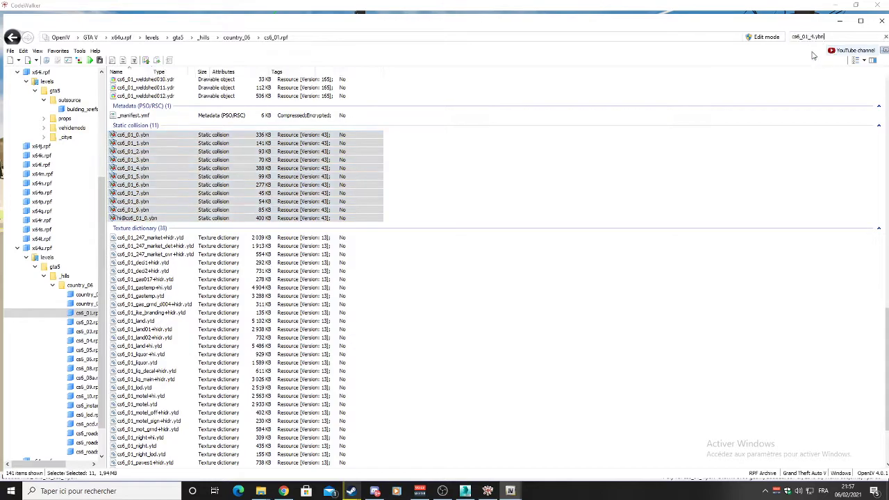
click(175, 94)
double_click(174, 93)
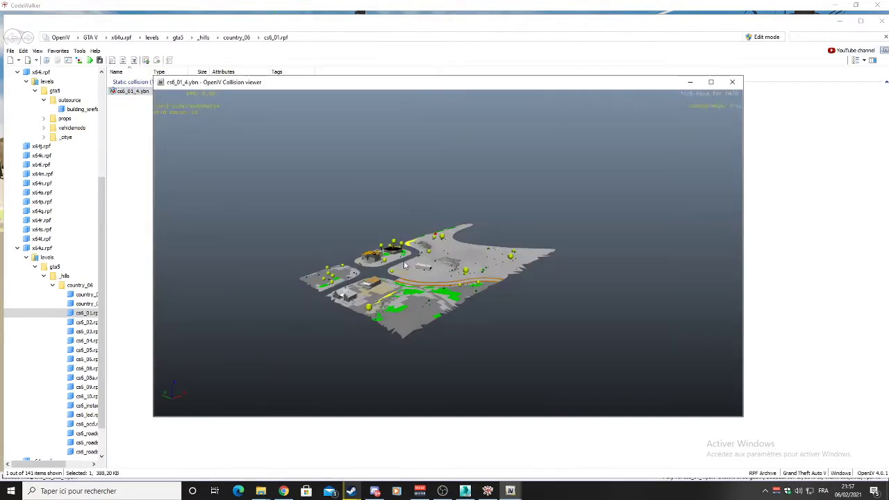
Step: Examine the market building and its surroundings in the cs6_01_4.ybn collision preview, and close the viewer
key(w)
drag(524, 255, 687, 231)
scroll(688, 232, down, 10)
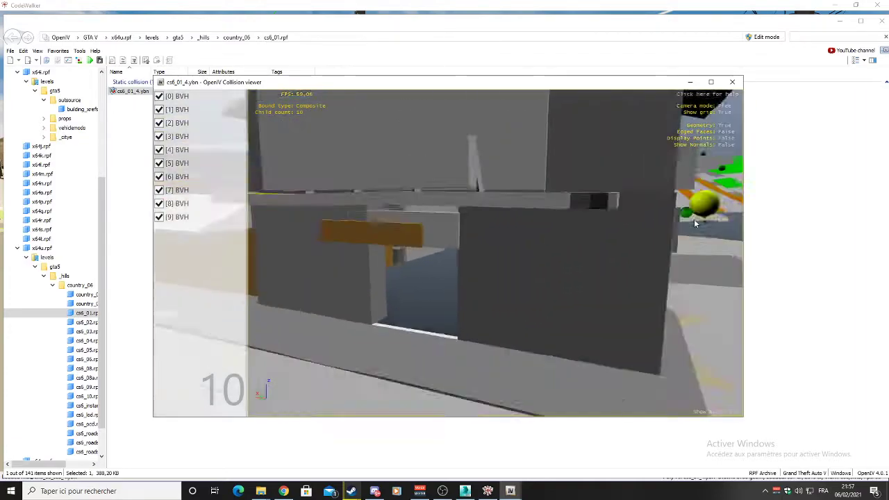
scroll(615, 213, down, 5)
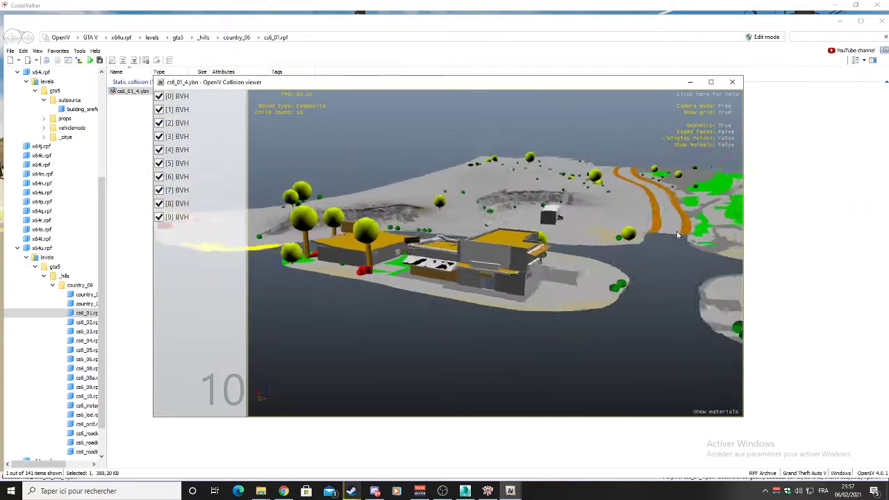
click(729, 83)
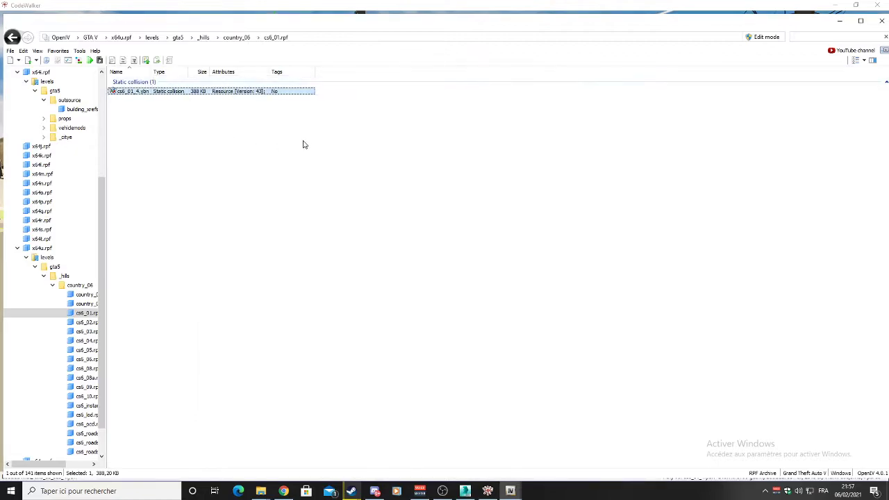
Step: Switch to 3ds Max, start a GTA V openFormats import, and browse to the desktop folder
key(alt+Tab)
click(419, 250)
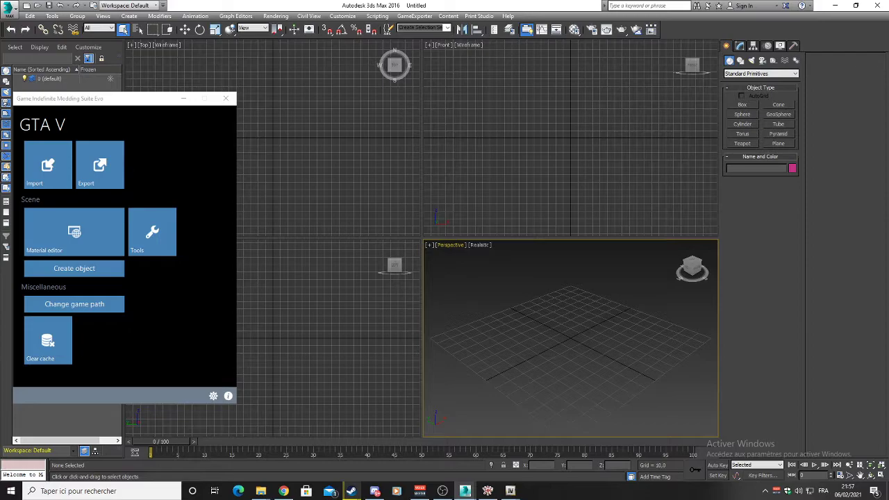
click(64, 157)
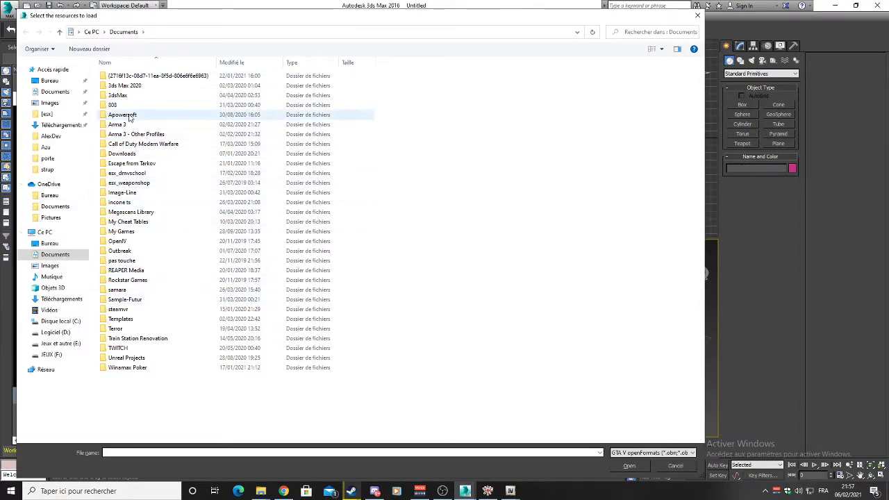
click(67, 245)
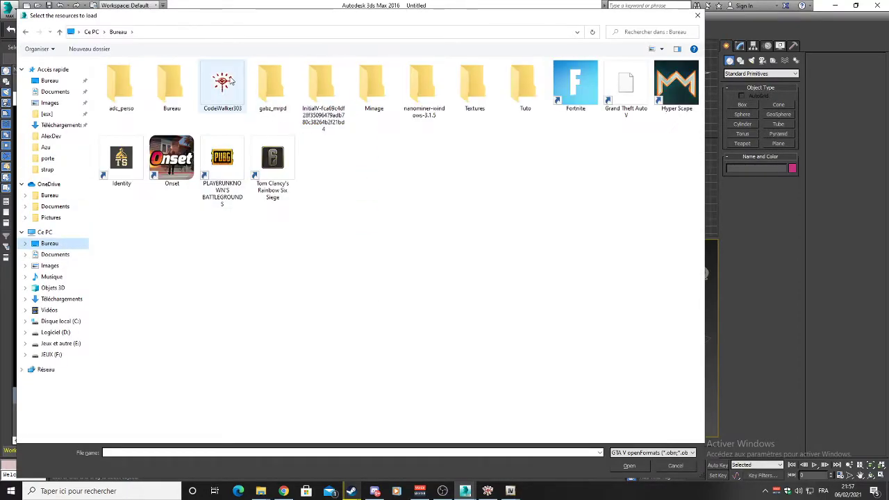
double_click(523, 84)
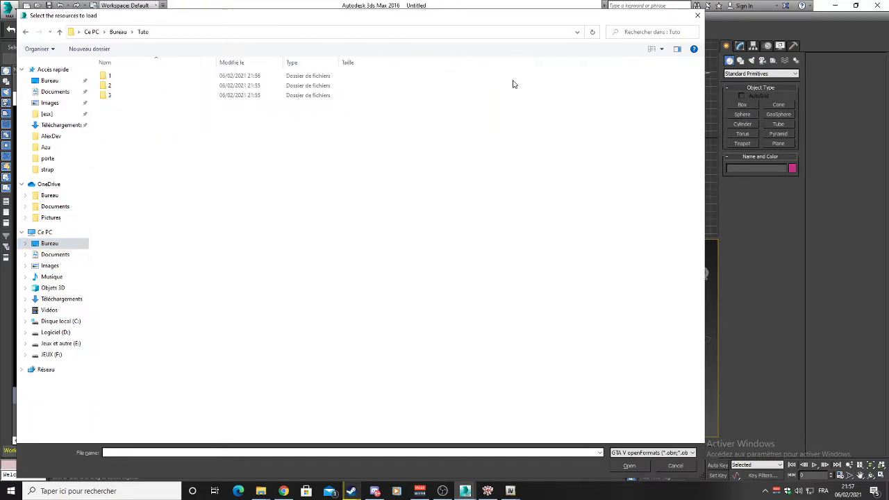
click(118, 31)
double_click(485, 90)
drag(385, 303, 110, 47)
click(118, 31)
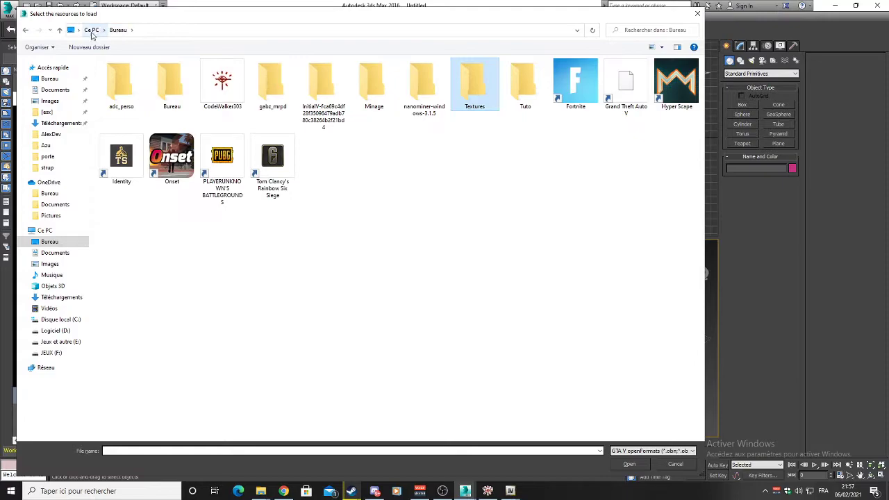
Step: Import the exported ela_wdn_02_ model from folder 1 in Tuto, using folder 1 as the external textures directory
double_click(523, 83)
double_click(129, 76)
double_click(141, 84)
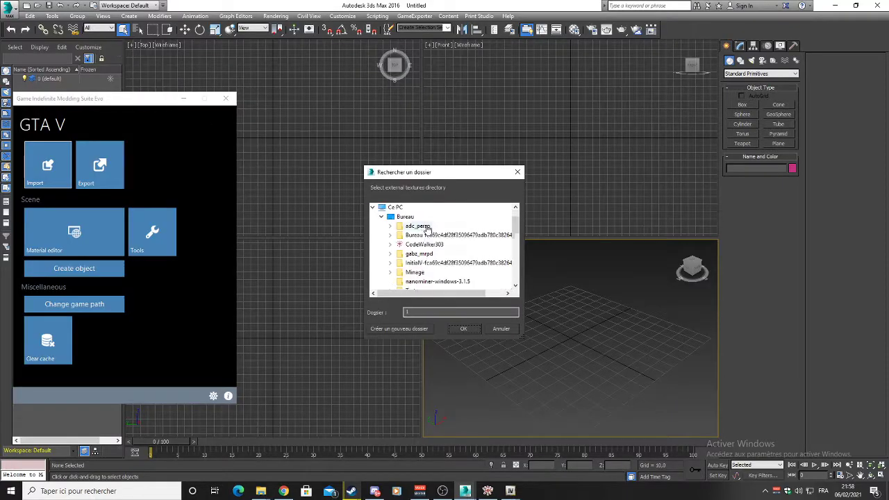
click(463, 330)
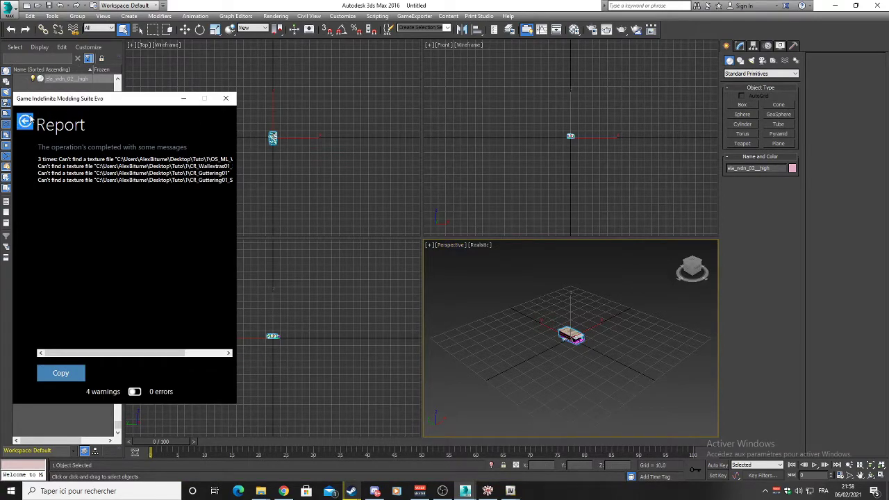
Step: Dismiss the import report, minimize the modding suite, and frame the imported house in a maximized Perspective viewport
click(28, 121)
click(184, 98)
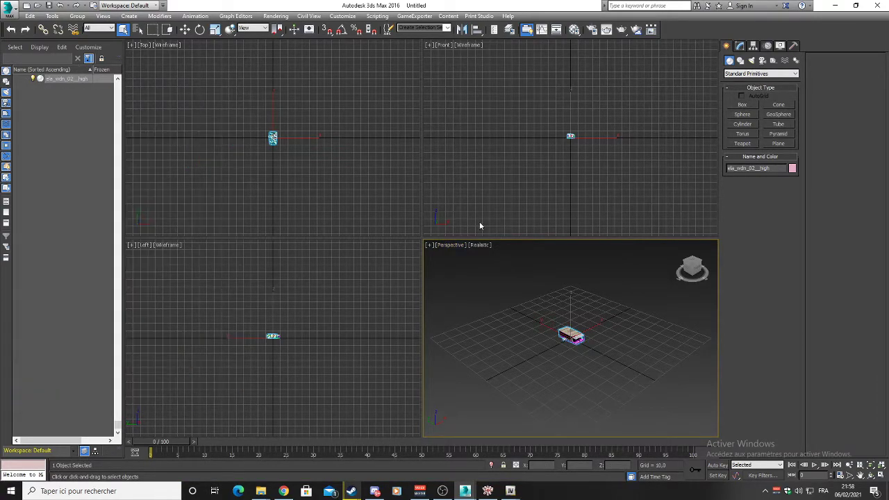
key(alt+w)
alt+middle_drag(461, 224, 403, 230)
key(z)
alt+middle_drag(452, 264, 438, 304)
scroll(76, 100, up, 8)
Step: Move ela_wdn_02__high to a new layer and hide the 0 (default) layer holding the collision objects
scroll(76, 102, up, 10)
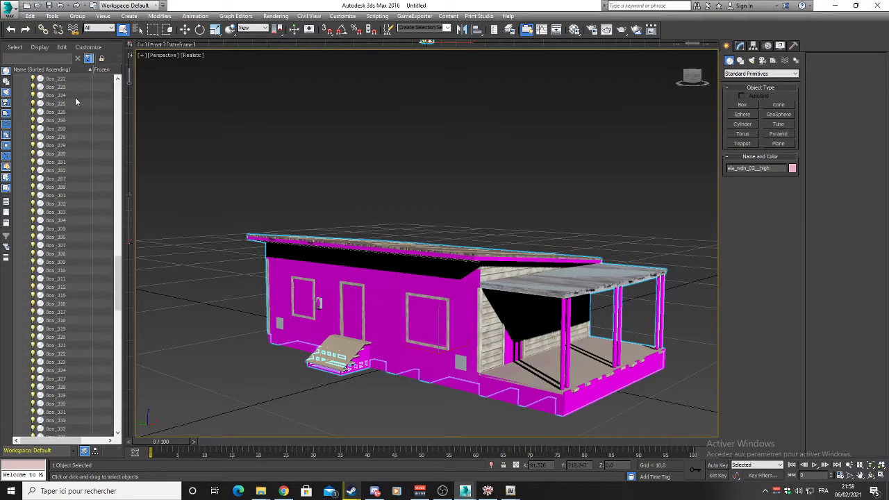
scroll(107, 218, up, 10)
scroll(49, 132, down, 10)
scroll(59, 128, down, 10)
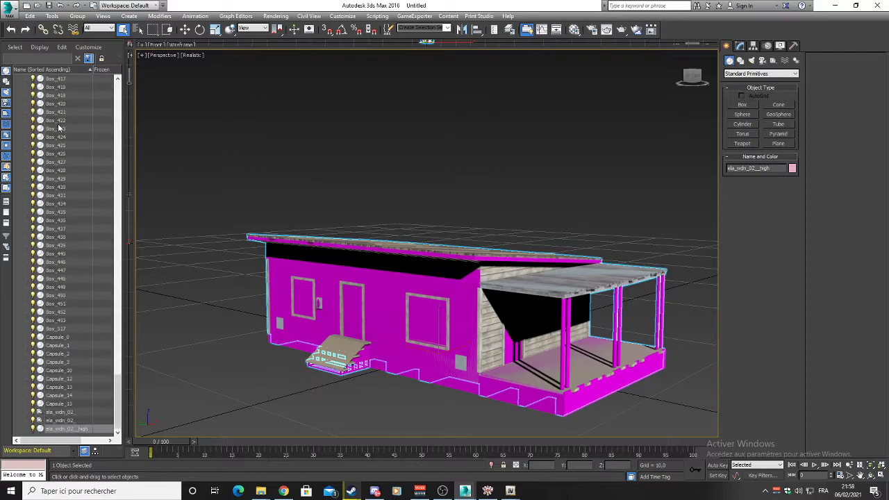
click(69, 420)
click(65, 429)
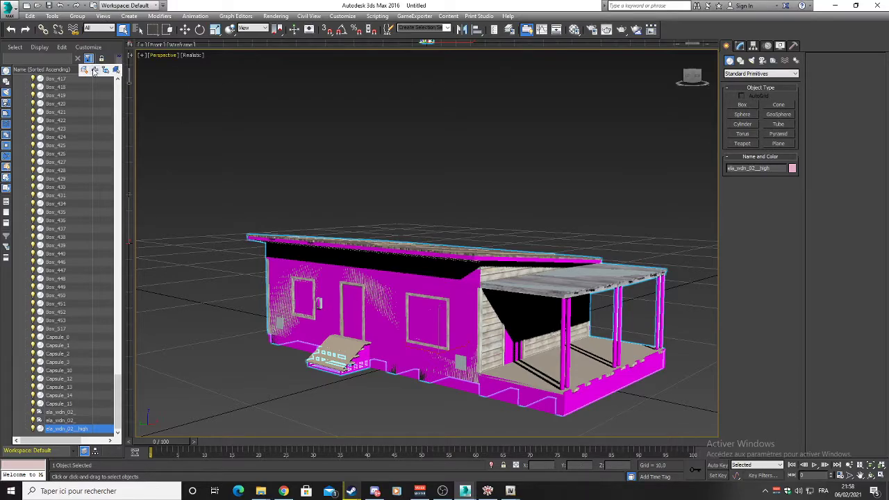
click(87, 70)
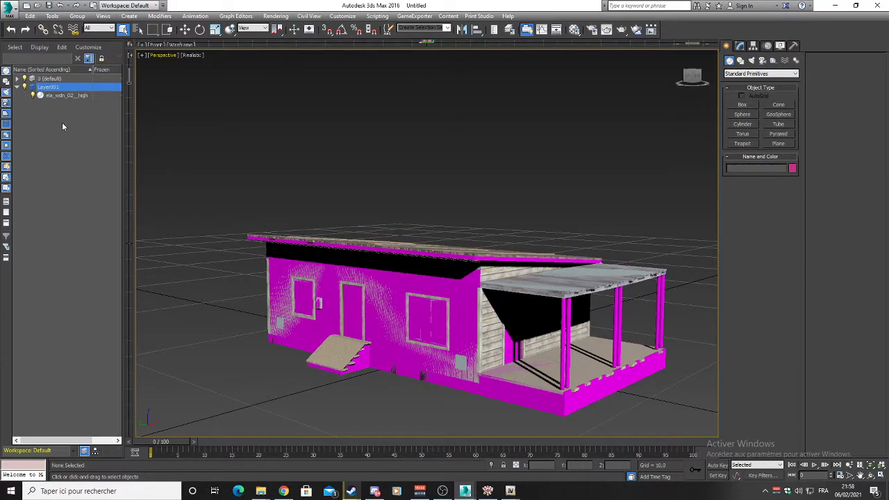
click(24, 80)
Step: Set the Perspective viewport's shading mode to Shaded
alt+middle_drag(511, 310, 200, 23)
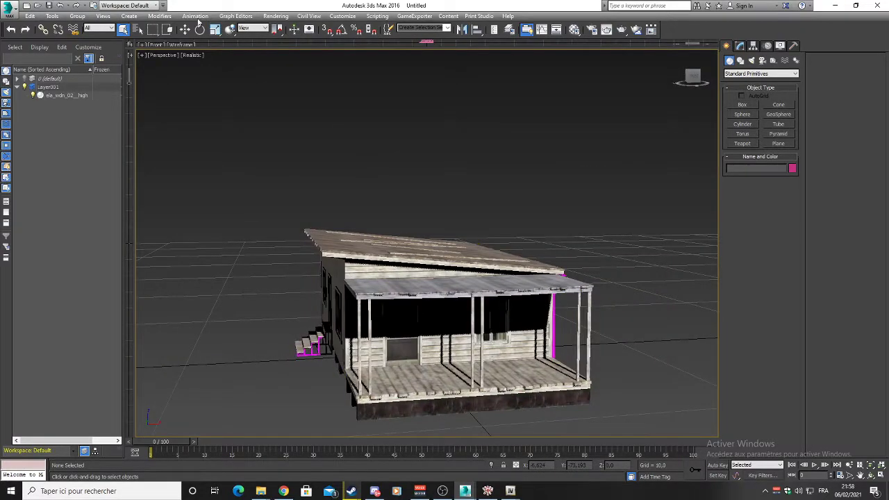
click(192, 55)
click(212, 76)
Step: Delete the porch door and the side door by the steps from the ela_wdn_02__high mesh at Element level
mouse_move(419, 289)
alt+middle_down()
mouse_move(508, 318)
mouse_move(458, 310)
mouse_move(541, 294)
mouse_move(570, 229)
alt+middle_up()
scroll(508, 318, up, 8)
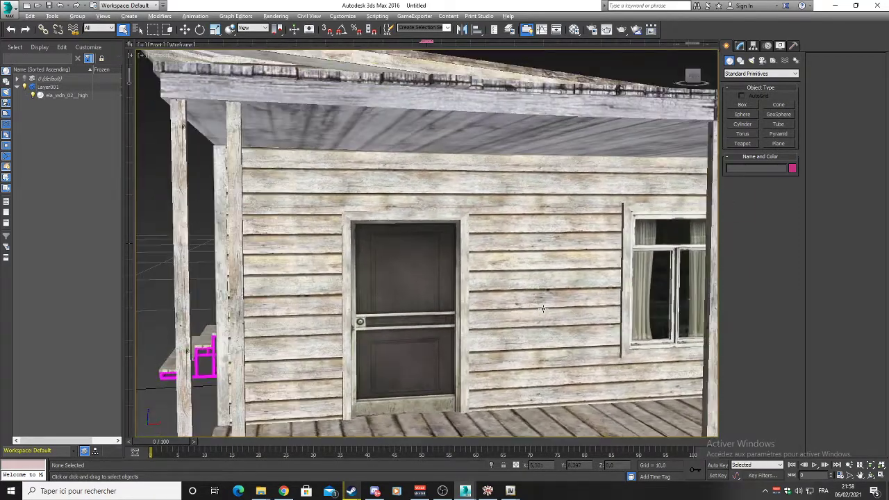
click(597, 162)
click(739, 45)
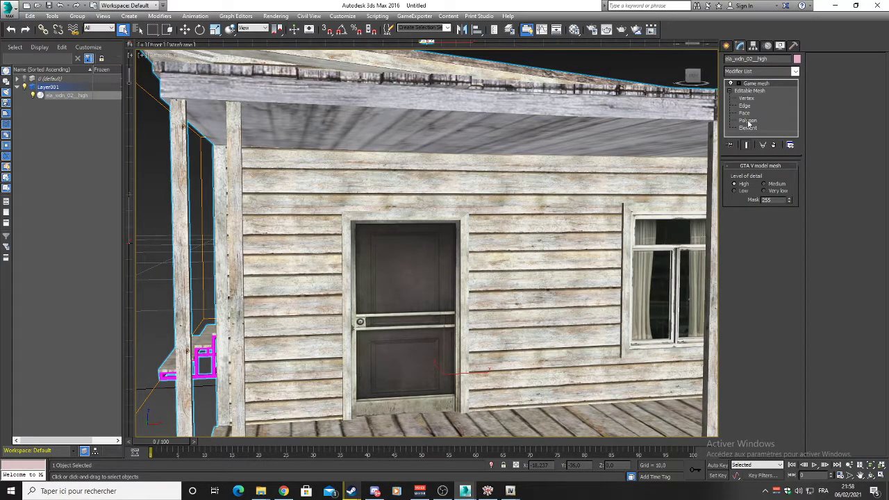
click(748, 127)
click(416, 270)
alt+middle_drag(459, 267, 397, 213)
ctrl+click(399, 199)
key(Delete)
Step: Try deleting all the pane elements of the wide window on the side wall with the entrance steps
alt+middle_drag(506, 208, 470, 185)
click(528, 199)
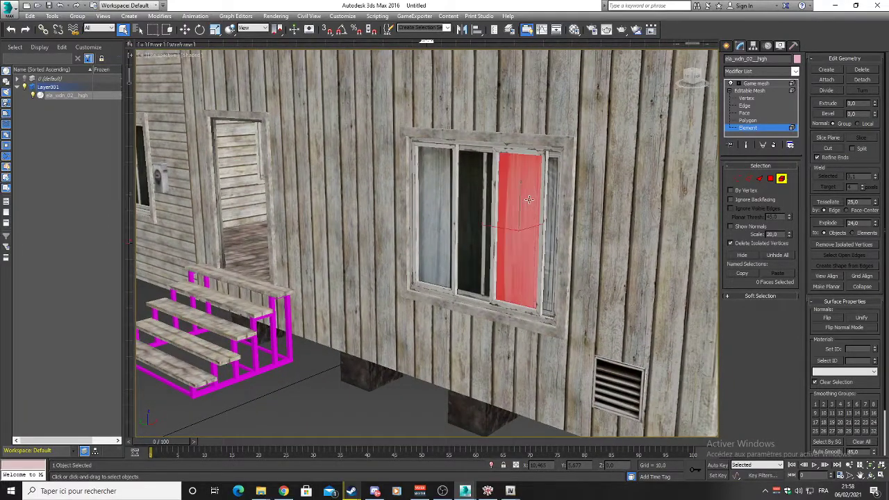
ctrl+click(476, 191)
ctrl+click(418, 188)
alt+middle_drag(550, 216, 579, 188)
ctrl+click(565, 184)
alt+click(579, 188)
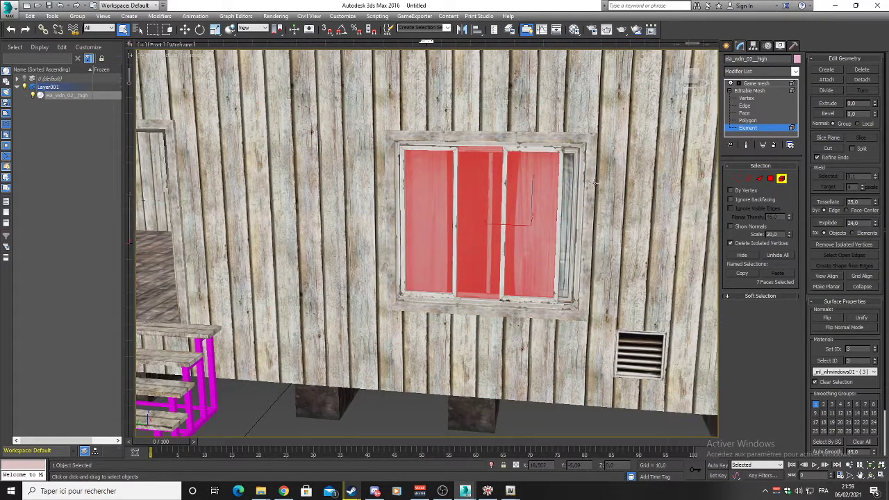
key(ctrl+z)
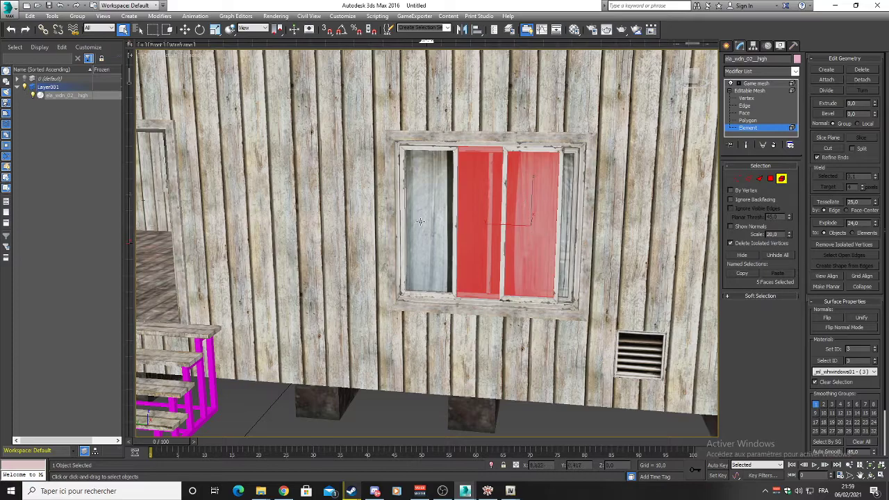
ctrl+click(419, 221)
ctrl+click(566, 219)
alt+middle_drag(595, 197, 536, 174)
key(Delete)
scroll(533, 173, down, 4)
alt+middle_drag(430, 175, 441, 206)
click(344, 183)
key(Delete)
alt+middle_drag(629, 198, 508, 192)
alt+middle_drag(574, 189, 497, 199)
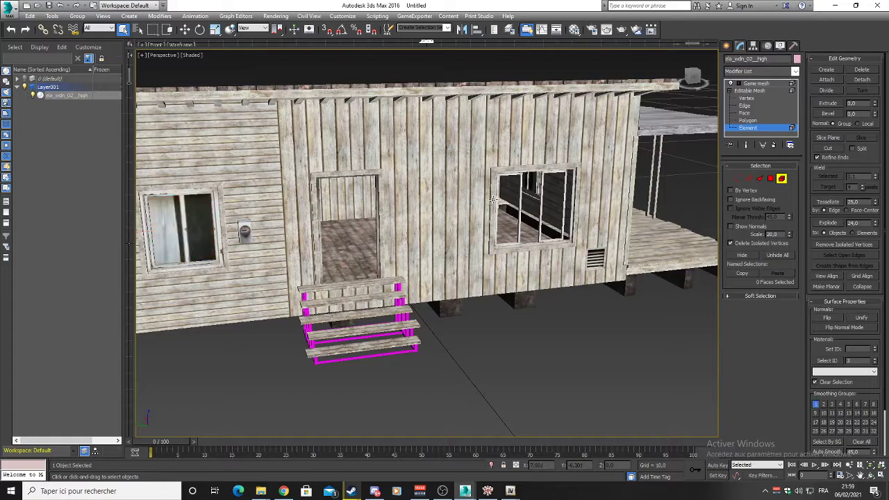
Step: Try deleting the remaining window pane elements on the porch and side walls, and undo the window deletions
click(493, 200)
alt+middle_drag(493, 200, 638, 214)
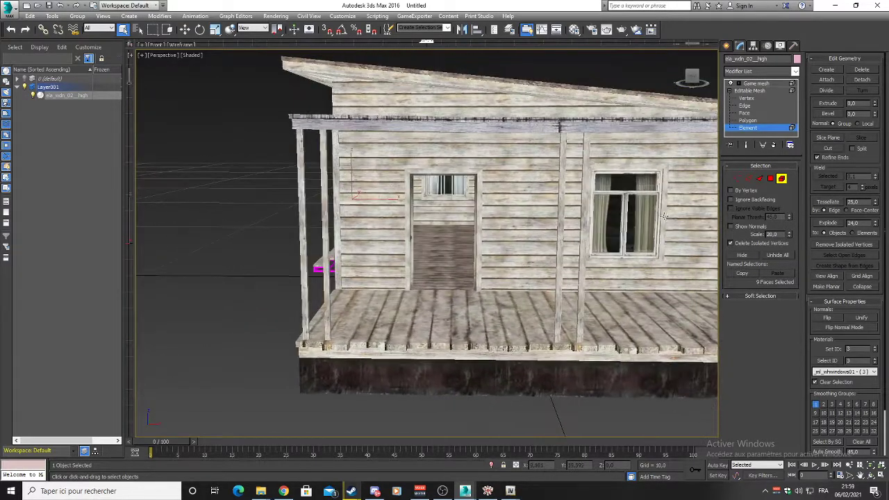
ctrl+click(646, 217)
ctrl+click(614, 218)
ctrl+click(618, 181)
alt+middle_drag(448, 170, 389, 203)
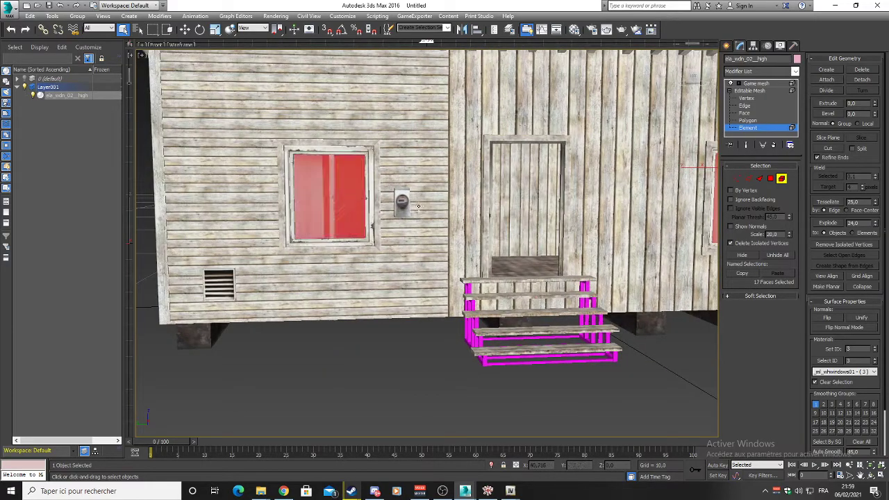
click(609, 224)
alt+middle_drag(608, 224, 560, 192)
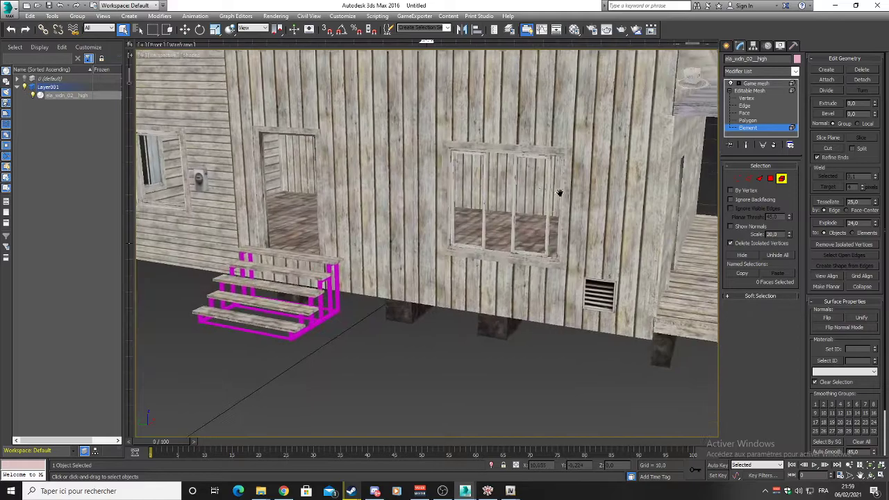
key(ctrl+z)
Step: Delete the pane element of the side window beside the electric meter, and clear the element selection
click(343, 176)
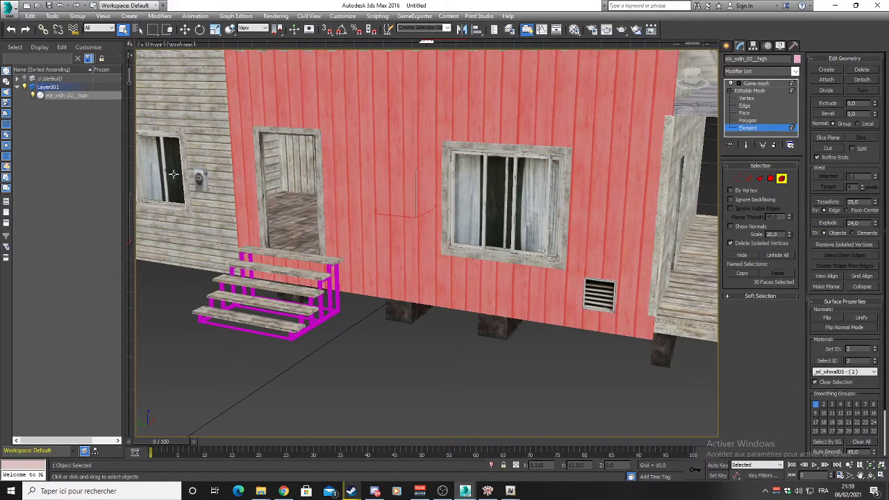
click(174, 174)
key(Delete)
alt+middle_drag(551, 164, 504, 163)
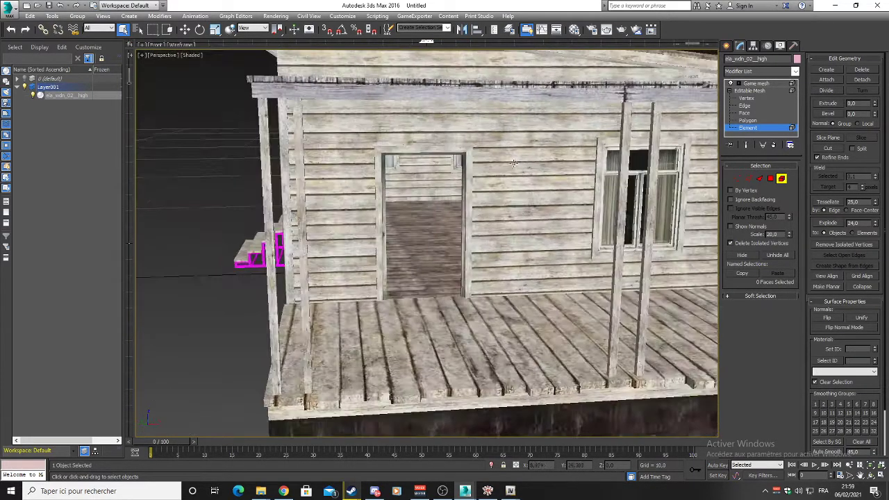
alt+middle_drag(596, 207, 251, 171)
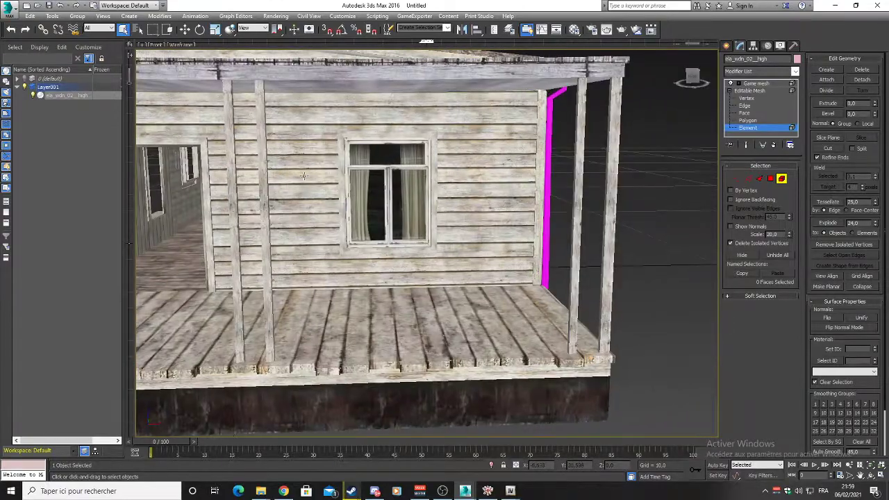
click(361, 197)
alt+middle_drag(361, 197, 444, 201)
key(ctrl+d)
Step: Move the edited ela_wdn_02__high model from Layer001 back into the 0 (default) layer
key(shift+z)
key(shift+z)
key(shift+z)
key(shift+z)
key(shift+z)
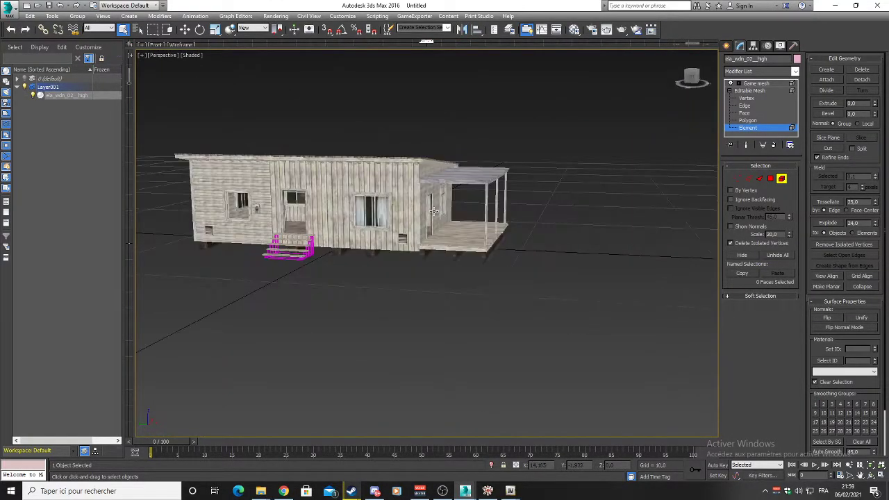
alt+middle_drag(500, 225, 420, 217)
alt+middle_drag(319, 222, 439, 245)
drag(66, 96, 56, 80)
Step: Unhide the 0 (default) layer to show the house together with its collision boxes and capsules
scroll(52, 126, up, 3)
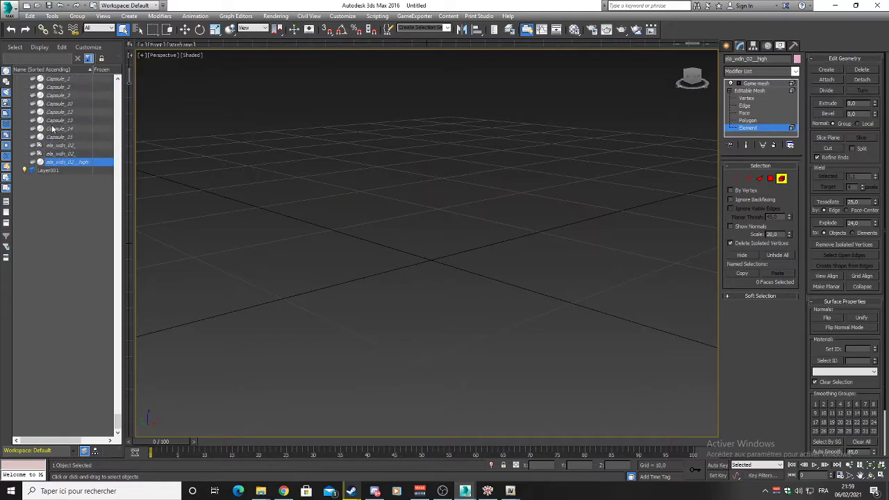
scroll(55, 160, up, 8)
drag(120, 383, 108, 83)
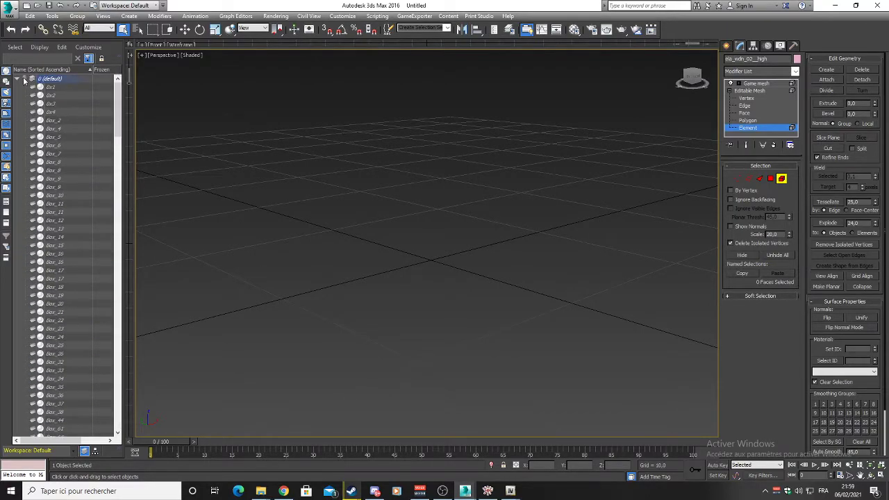
click(23, 80)
click(222, 167)
click(23, 84)
scroll(92, 164, down, 15)
scroll(93, 168, down, 10)
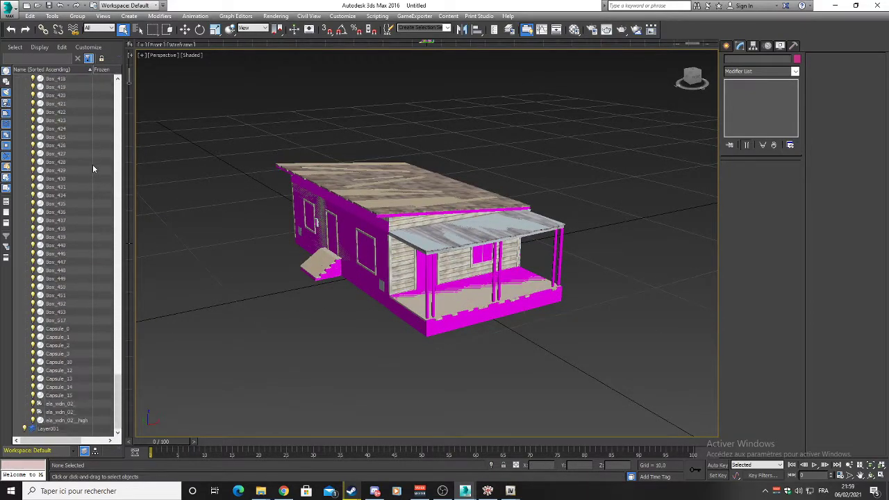
Step: Convert the porch front wall's collision box, Box_11, to an Editable Poly
alt+middle_drag(327, 257, 464, 253)
click(360, 254)
scroll(464, 254, up, 6)
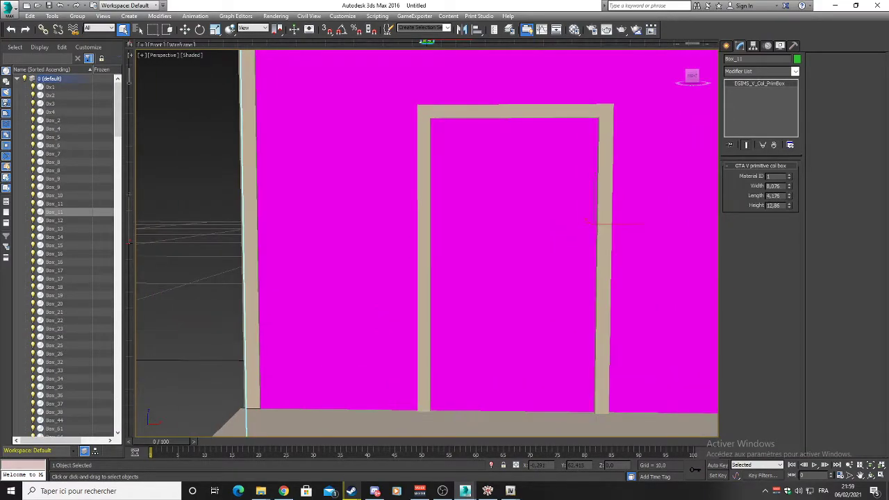
middle_drag(537, 224, 510, 208)
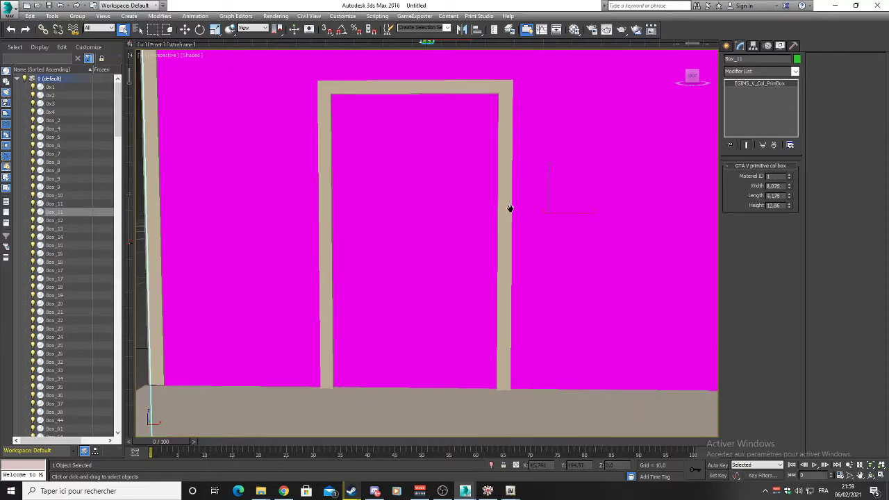
right_click(743, 82)
click(764, 153)
click(748, 83)
click(729, 84)
Step: Select both front wall polygons of the collision box and enable 3D snapping to Edge/Segment
key(4)
click(423, 192)
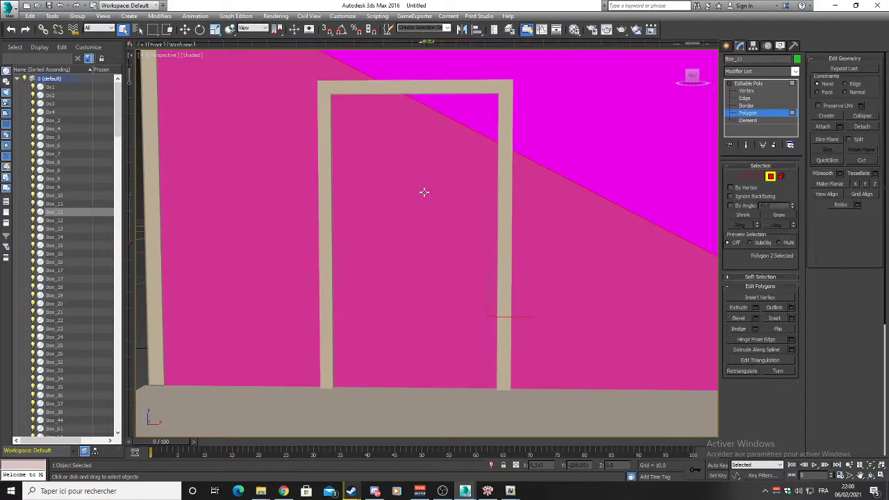
ctrl+click(590, 119)
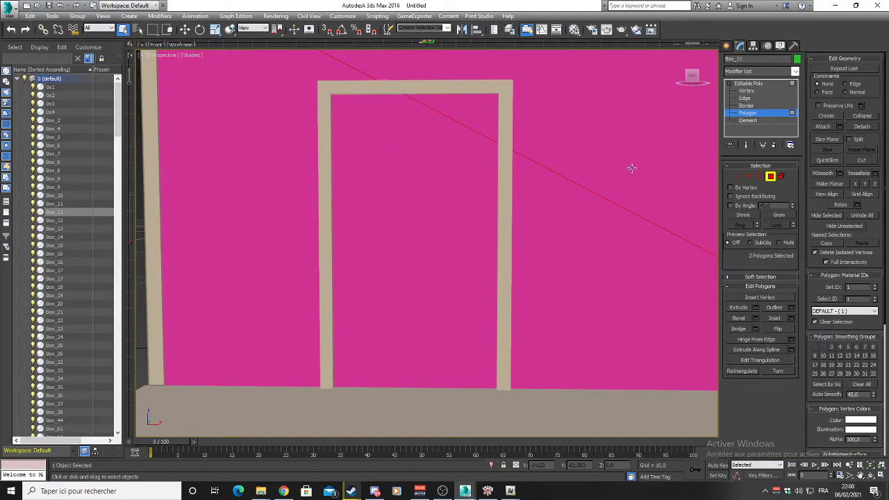
right_click(327, 32)
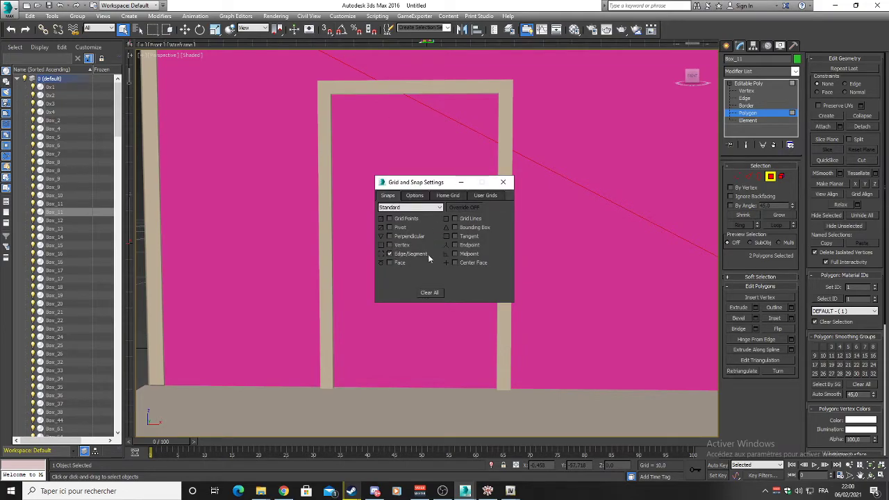
click(496, 182)
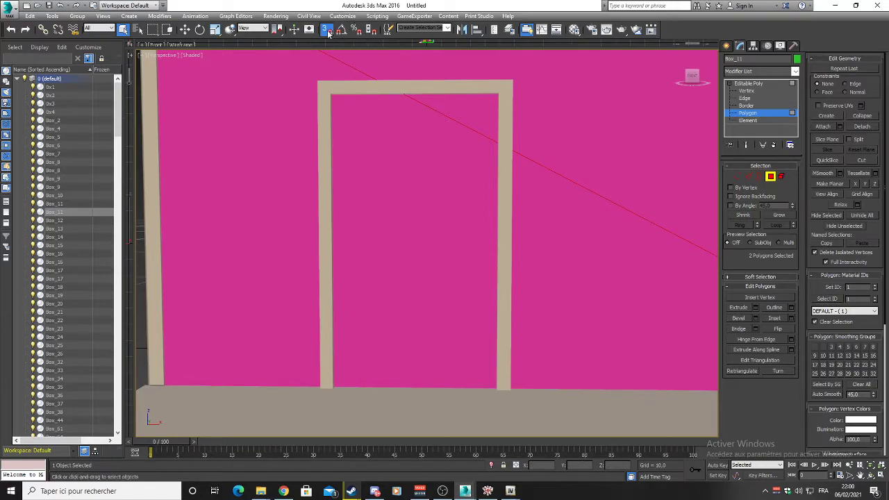
Step: QuickSlice the selected collision wall polygons along the sides and top of the porch door frame
click(831, 164)
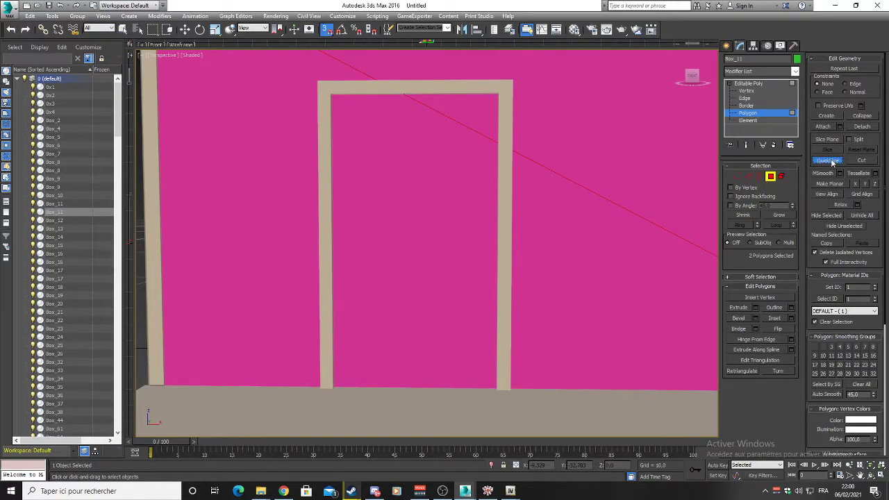
click(499, 179)
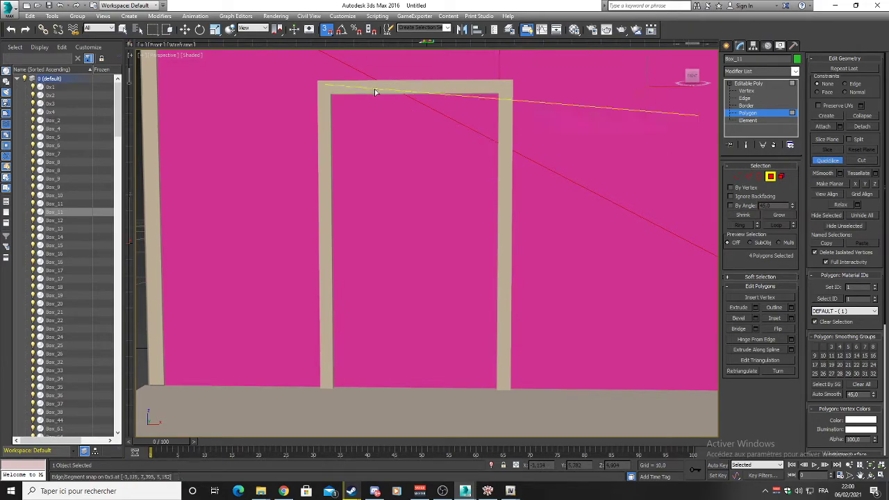
click(406, 96)
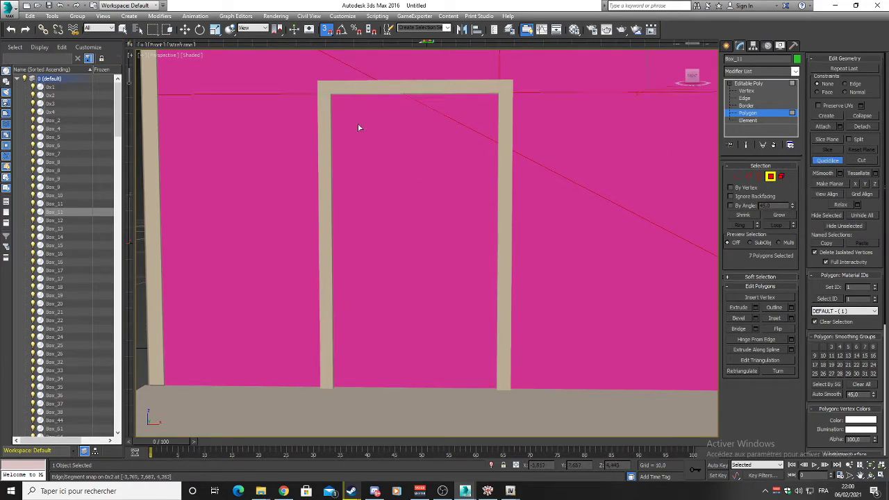
click(330, 154)
alt+middle_drag(551, 172, 554, 181)
click(821, 160)
Step: Delete the two collision polygons inside the porch door frame to open the doorway
click(460, 115)
ctrl+click(423, 161)
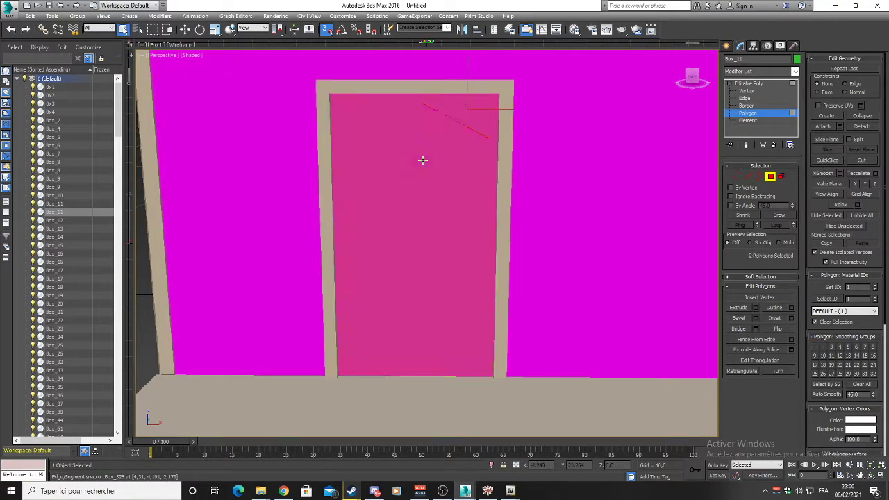
key(Delete)
scroll(417, 182, down, 5)
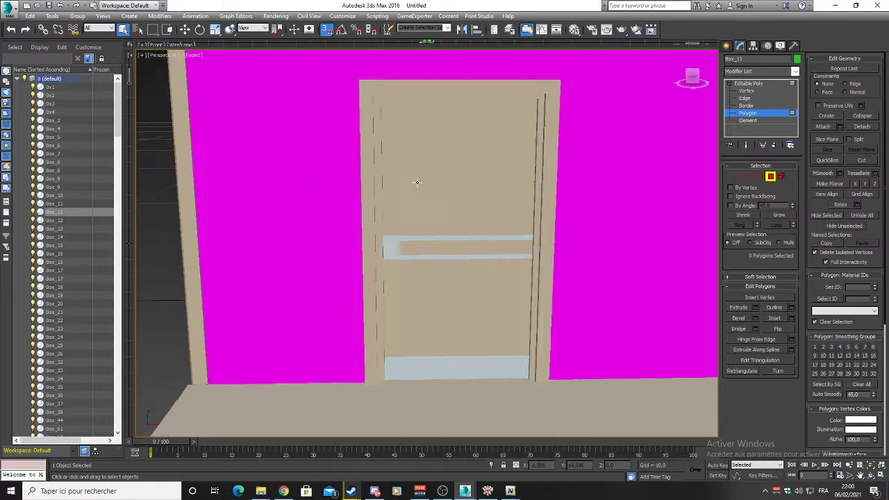
scroll(415, 182, up, 4)
scroll(416, 178, down, 4)
Step: Select the three front wall collision polygons that surround the porch window frame
alt+middle_drag(550, 174, 477, 190)
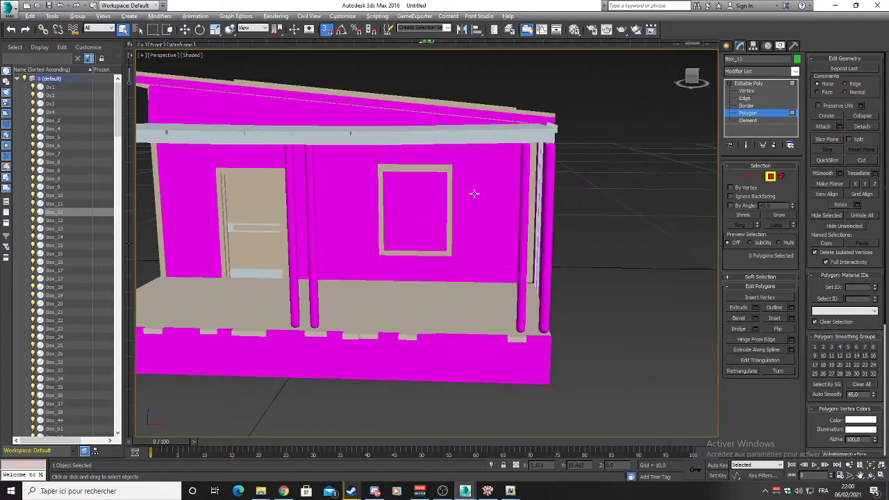
scroll(412, 195, up, 3)
click(412, 195)
ctrl+click(331, 253)
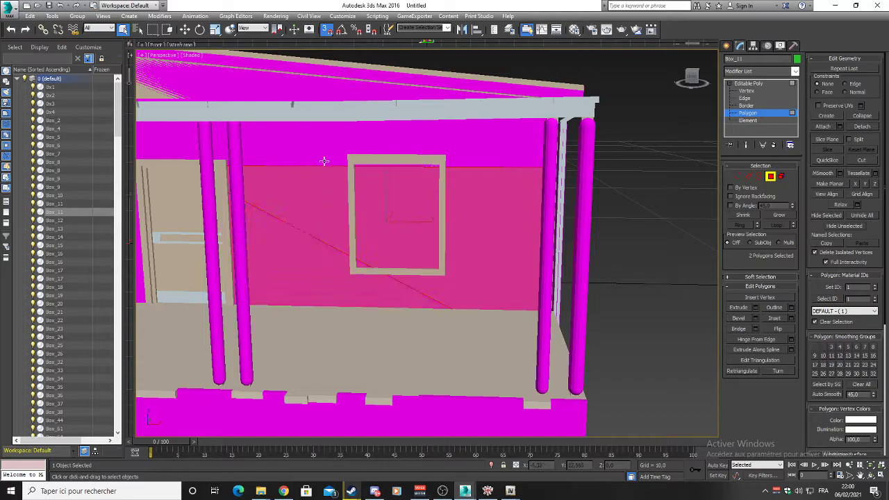
ctrl+click(324, 169)
scroll(365, 185, up, 3)
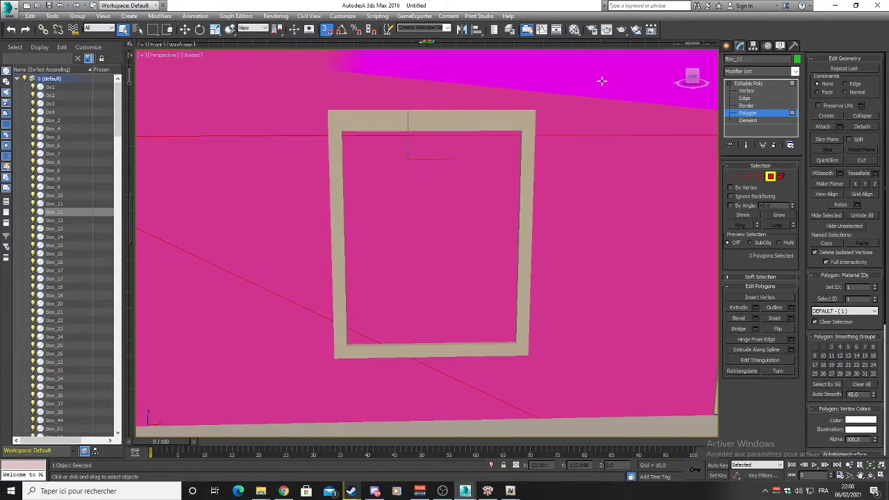
middle_drag(475, 154, 463, 201)
key(ctrl+z)
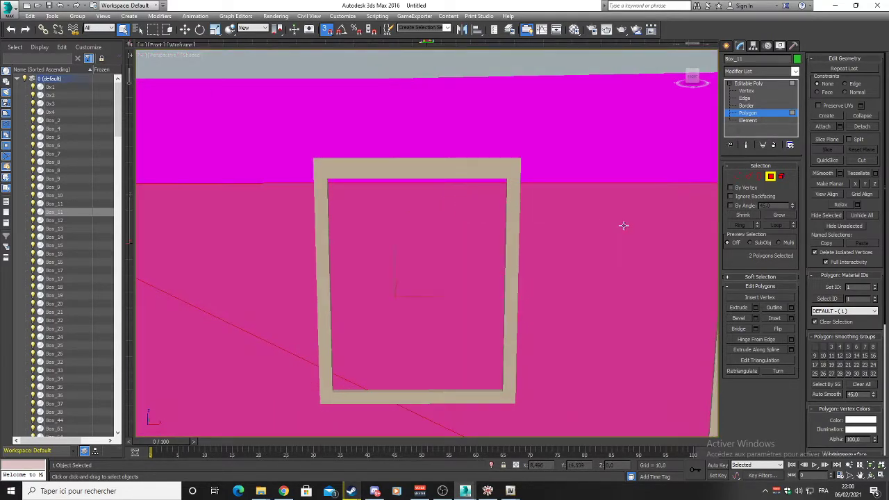
click(649, 205)
ctrl+click(519, 148)
ctrl+click(257, 356)
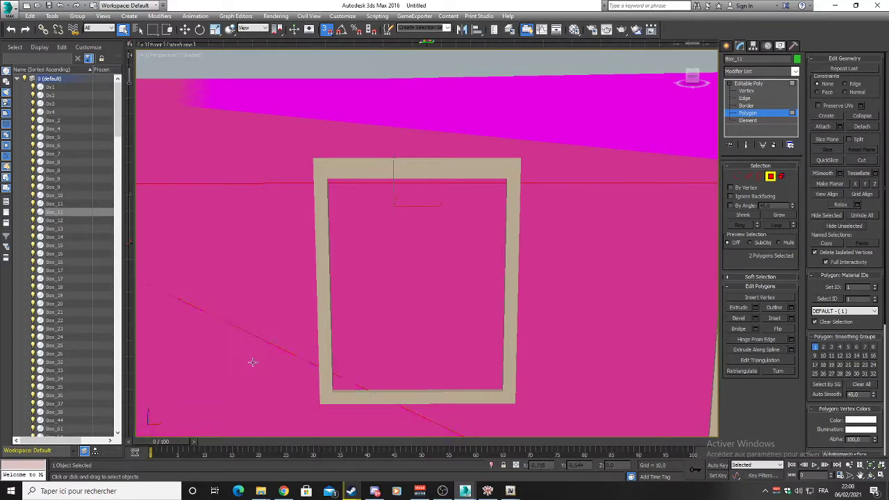
Step: QuickSlice the selected front wall polygons along all four inner edges of the porch window frame
click(827, 162)
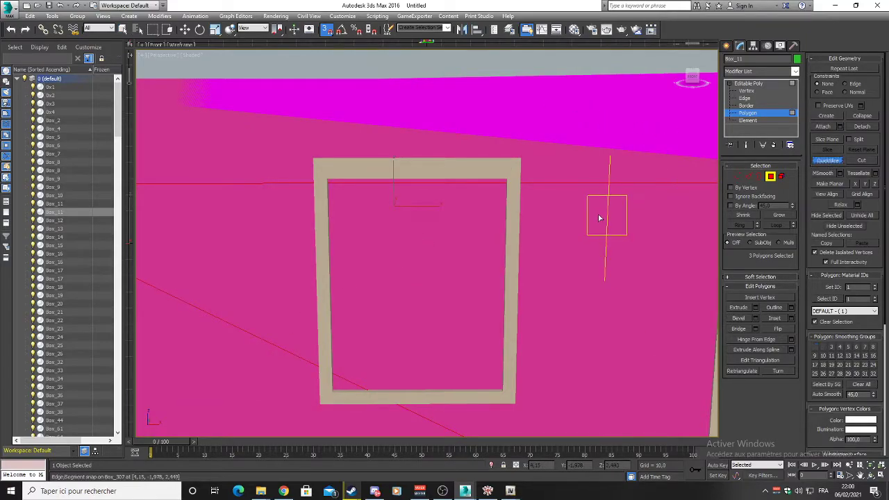
double_click(506, 243)
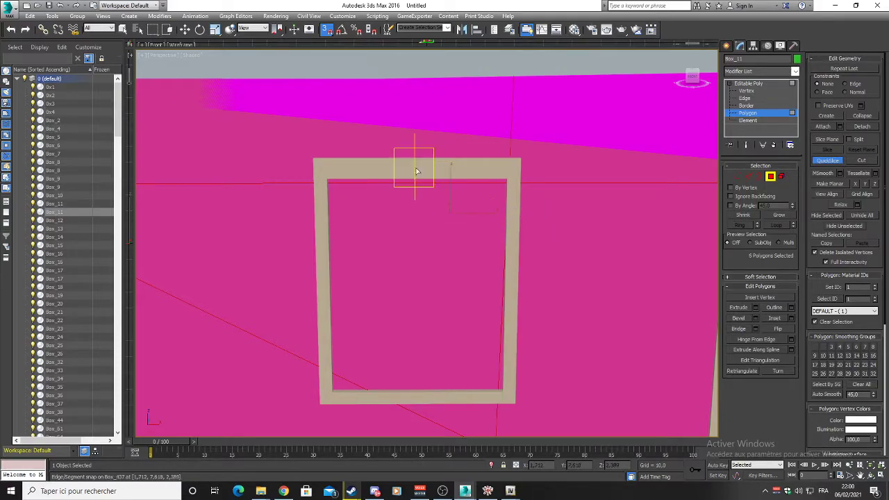
click(425, 180)
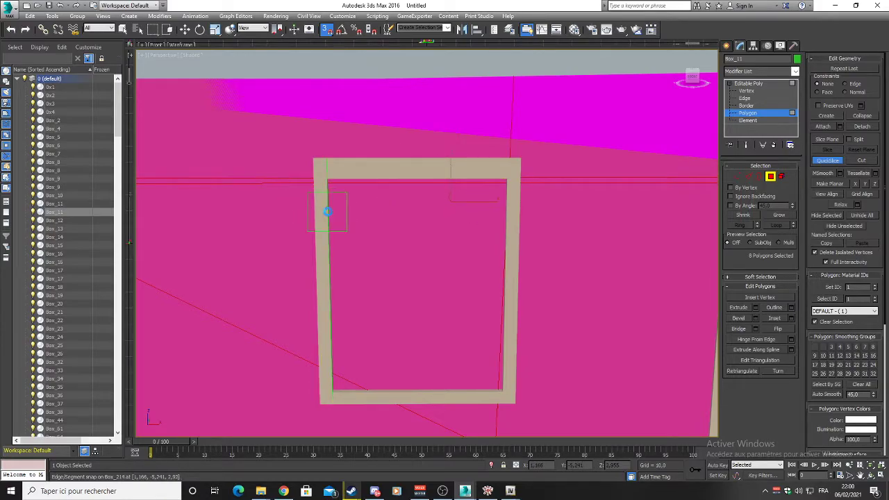
click(329, 217)
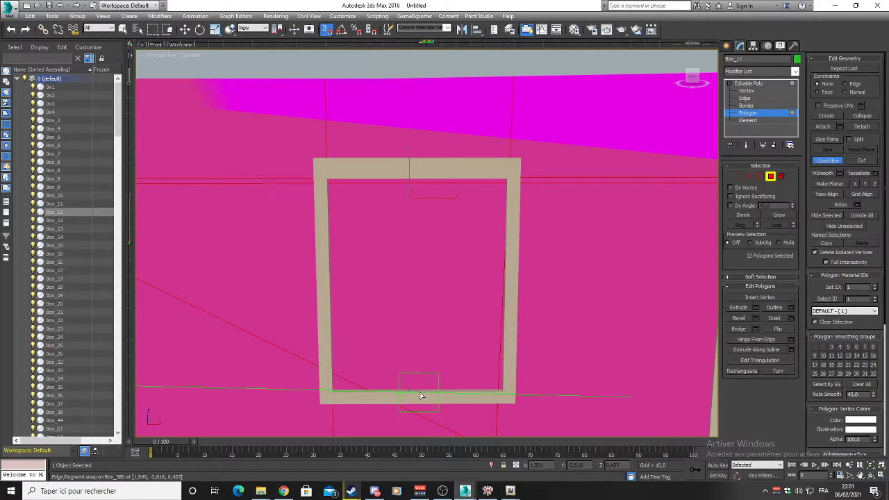
click(419, 397)
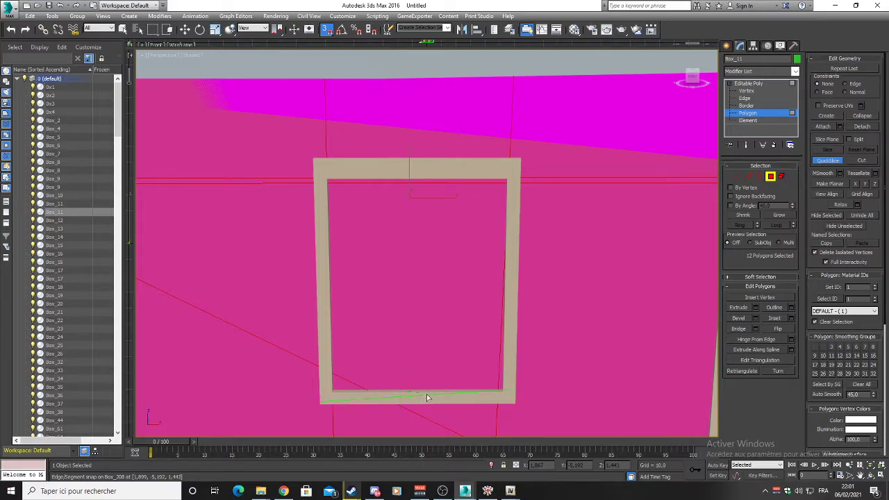
click(484, 395)
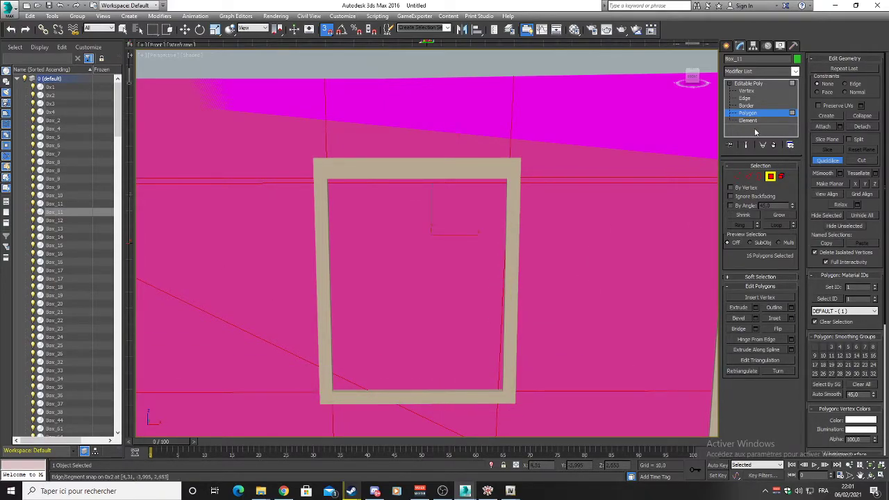
Step: Delete the three collision polygons inside the porch window frame to open the window
click(824, 159)
click(427, 183)
ctrl+click(411, 200)
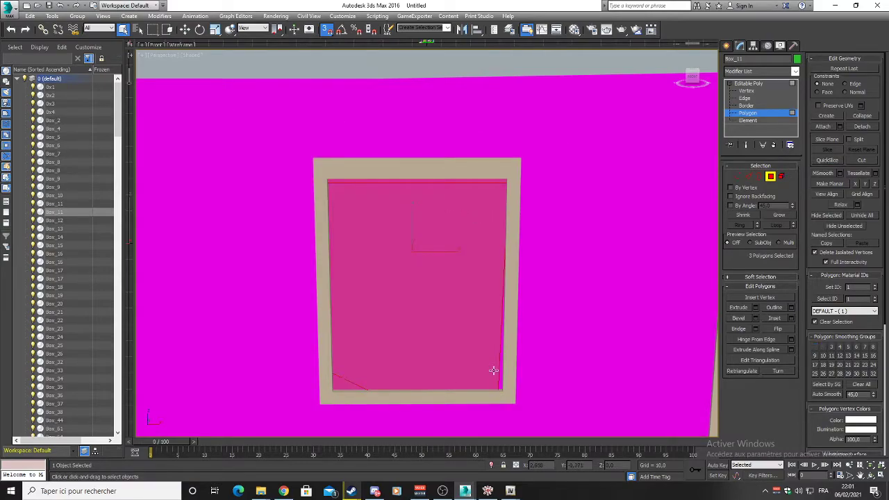
key(Delete)
scroll(418, 301, down, 6)
alt+middle_drag(418, 301, 635, 278)
scroll(636, 278, up, 4)
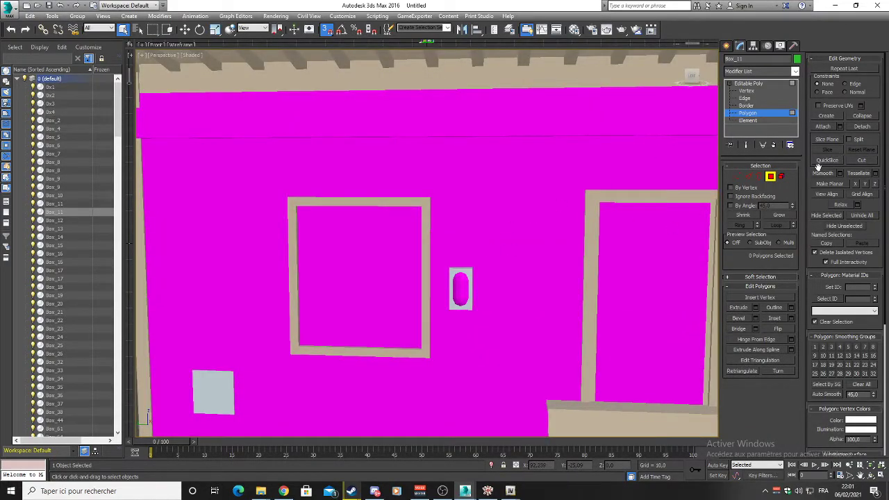
click(426, 199)
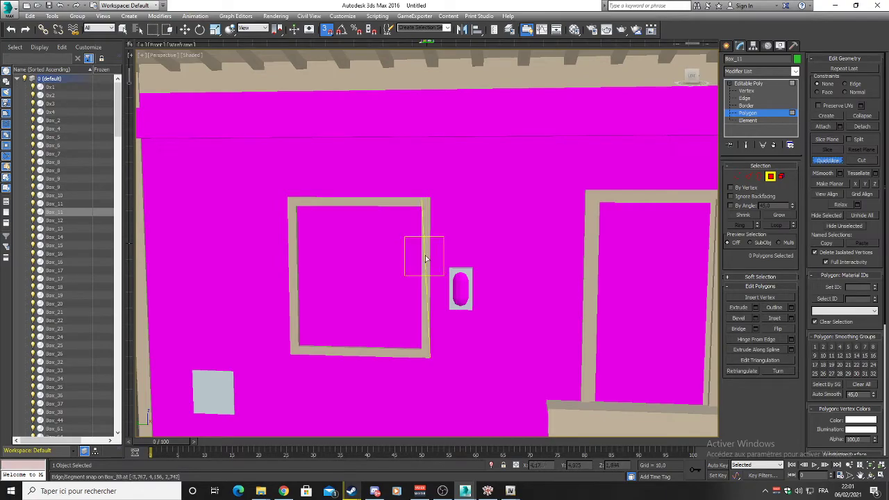
click(421, 260)
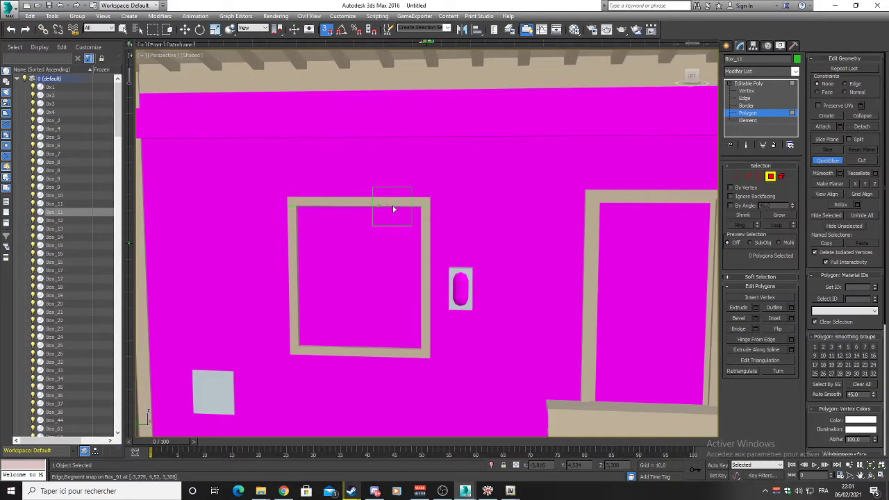
click(827, 160)
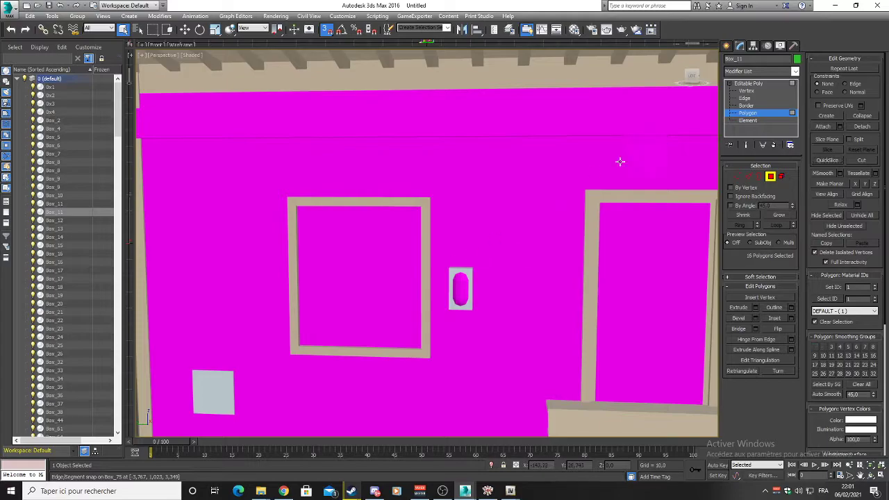
Step: Select the two collision polygons of the side wall and QuickSlice them along all four outer edges of its window frame
click(470, 215)
ctrl+click(349, 266)
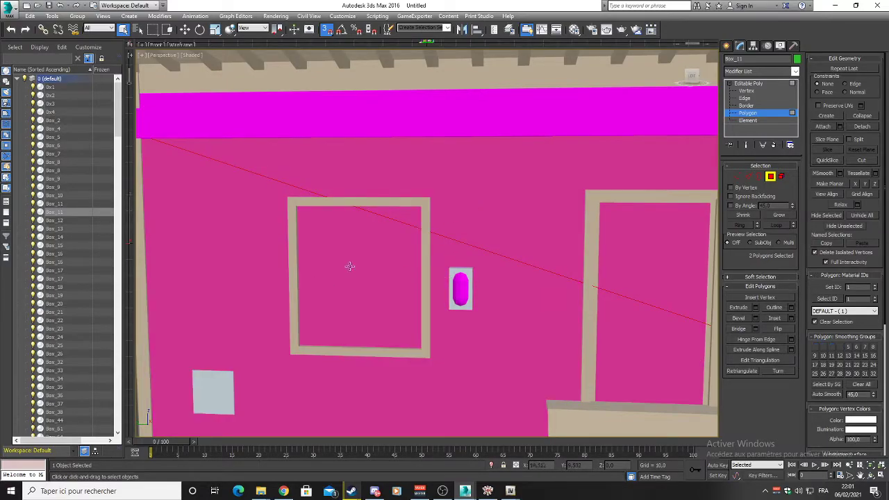
click(826, 161)
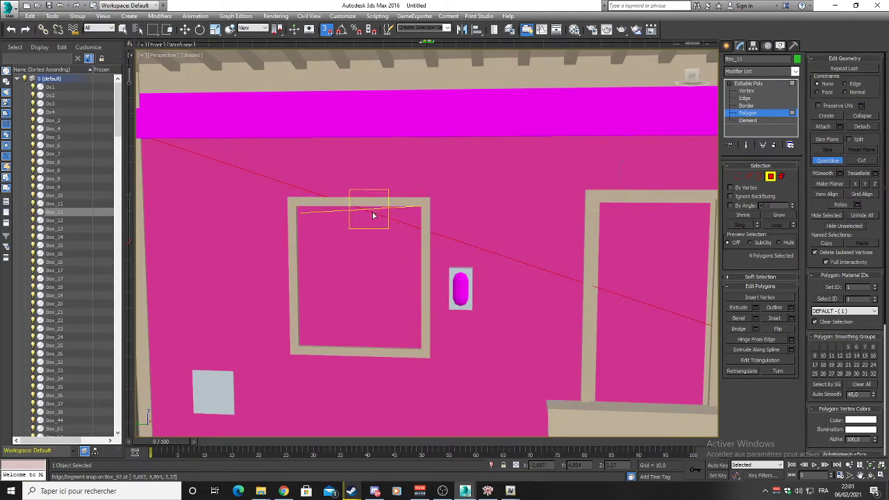
click(431, 242)
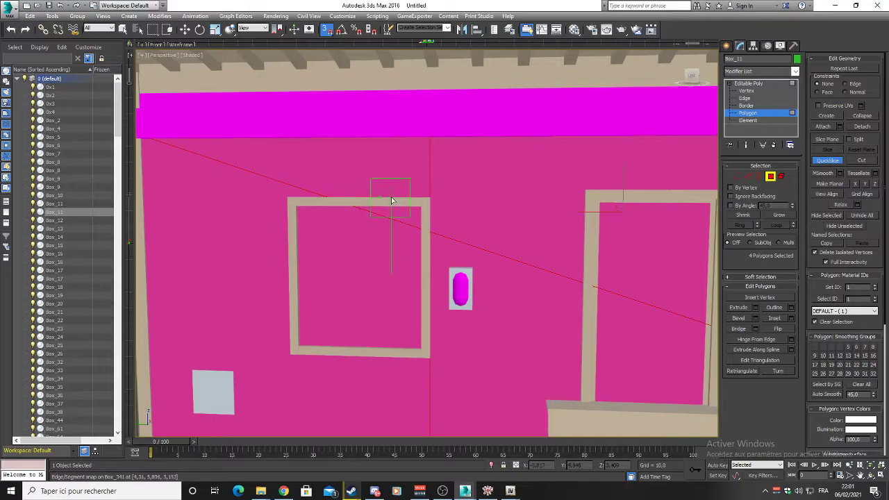
click(391, 200)
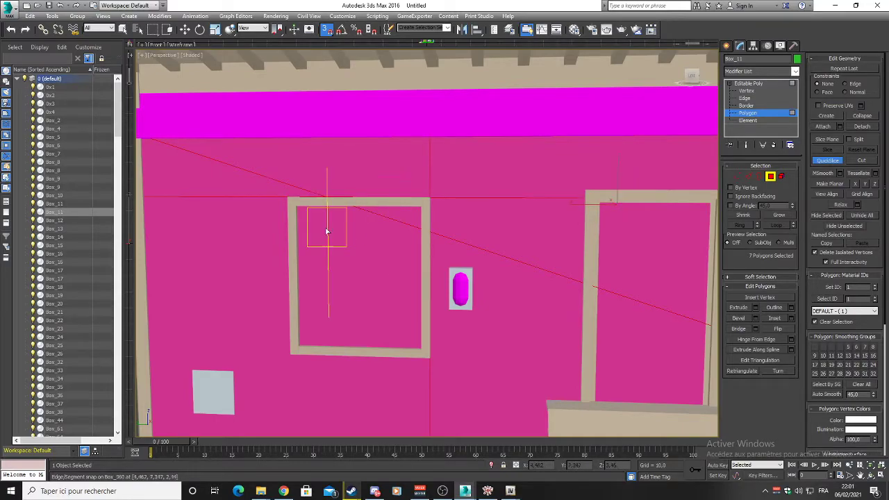
click(287, 247)
click(291, 252)
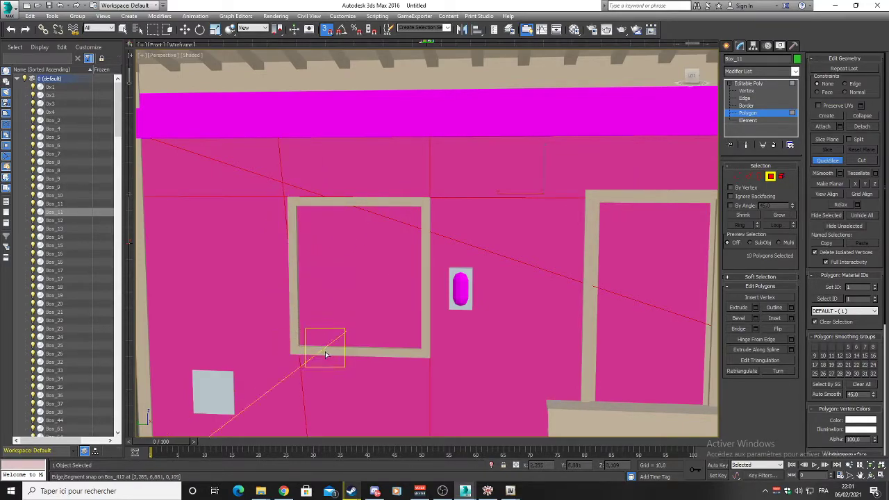
click(289, 327)
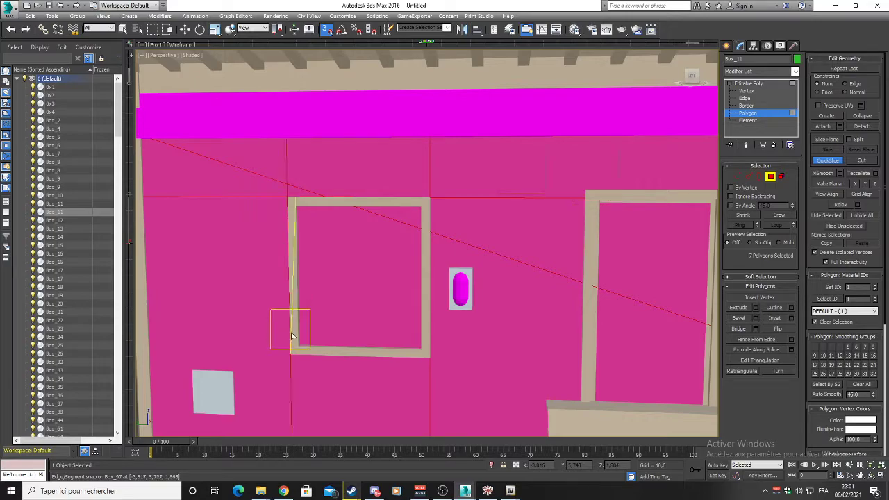
click(375, 357)
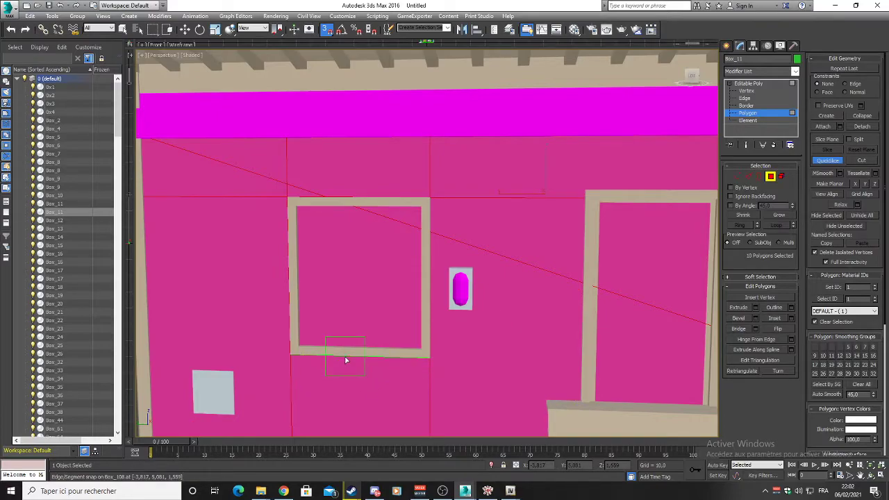
click(356, 358)
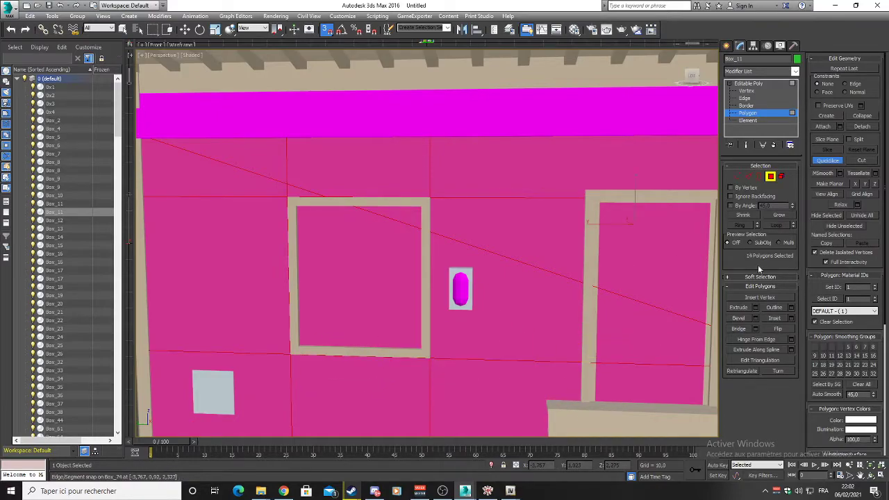
Step: Delete the two collision polygons inside the side wall's window frame to open the window
click(826, 163)
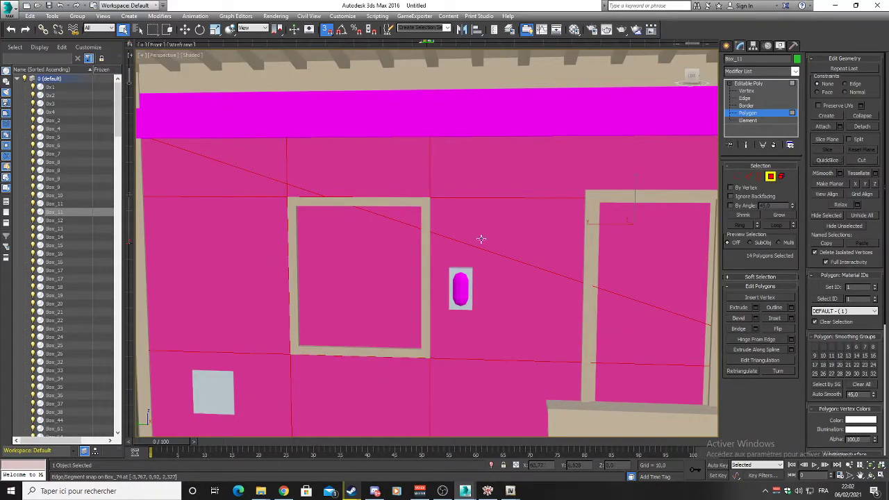
click(373, 278)
click(464, 237)
middle_drag(516, 204, 433, 230)
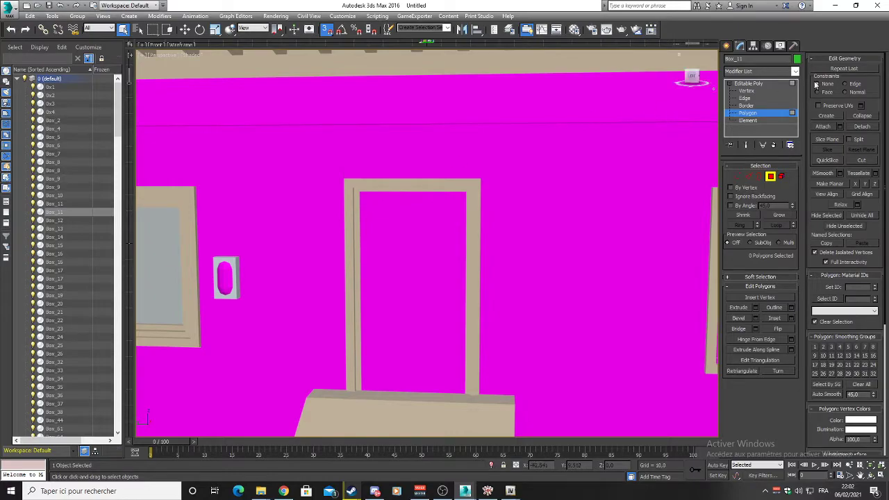
click(826, 161)
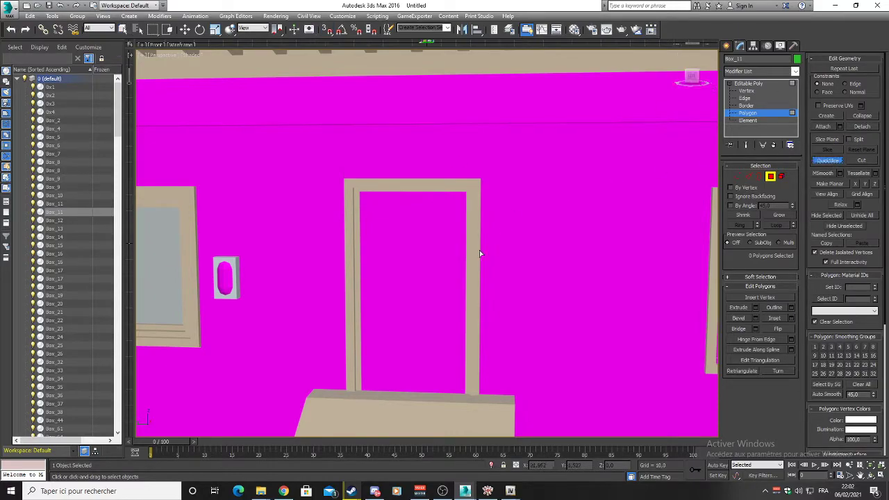
key(s)
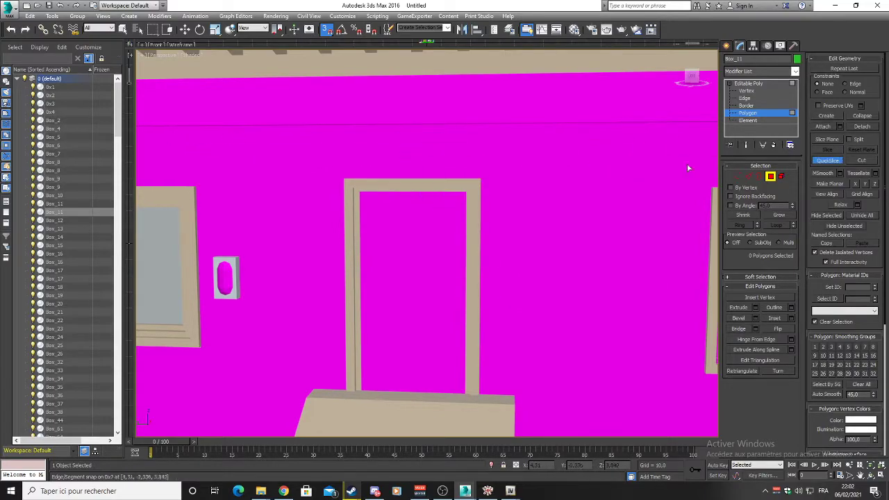
key(ctrl+z)
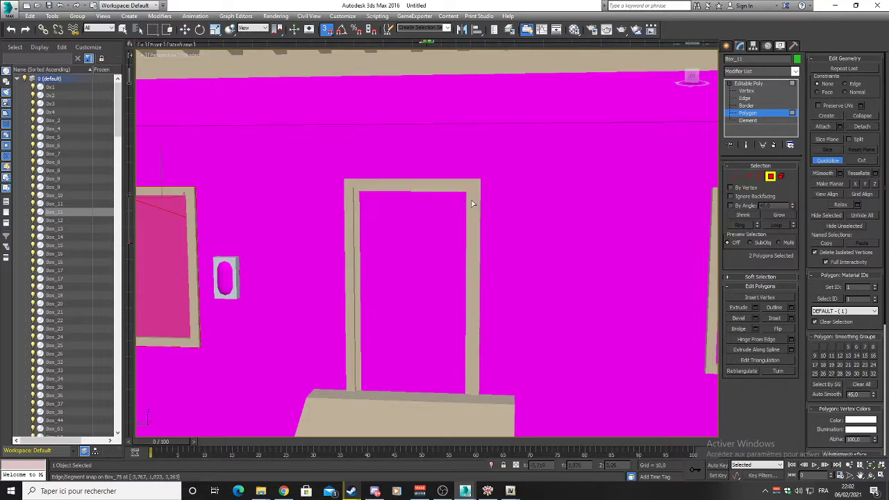
key(Delete)
right_click(646, 159)
Step: Select the six side wall collision polygons that surround the door frame, from above the frame down to the floor
click(503, 145)
ctrl+click(520, 224)
ctrl+click(398, 338)
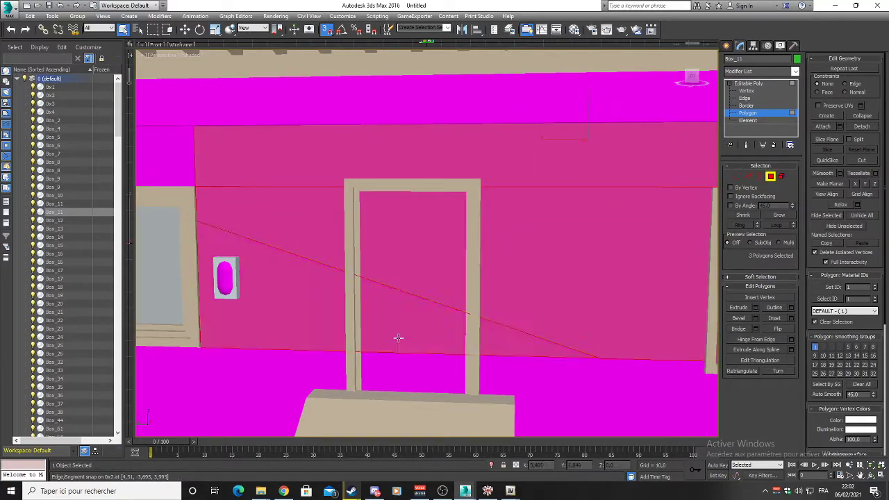
ctrl+click(427, 389)
ctrl+click(641, 368)
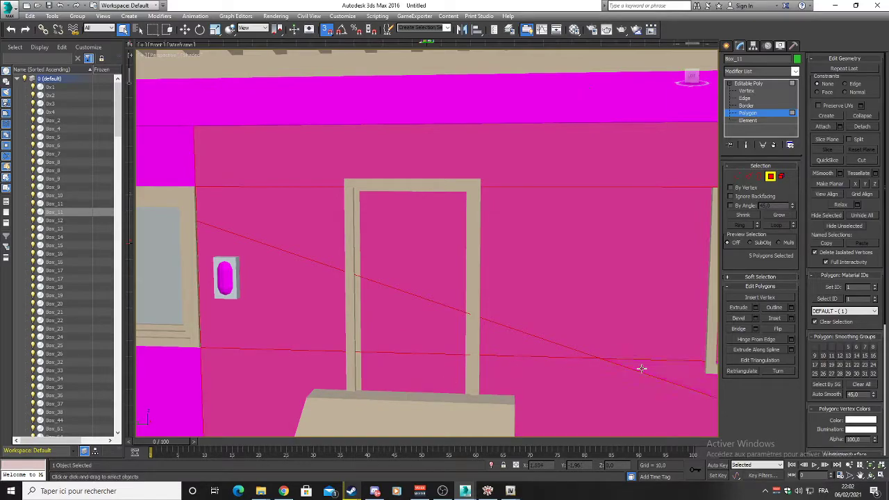
Step: QuickSlice the selected side wall polygons vertically along the door frame's right inner edge
click(827, 160)
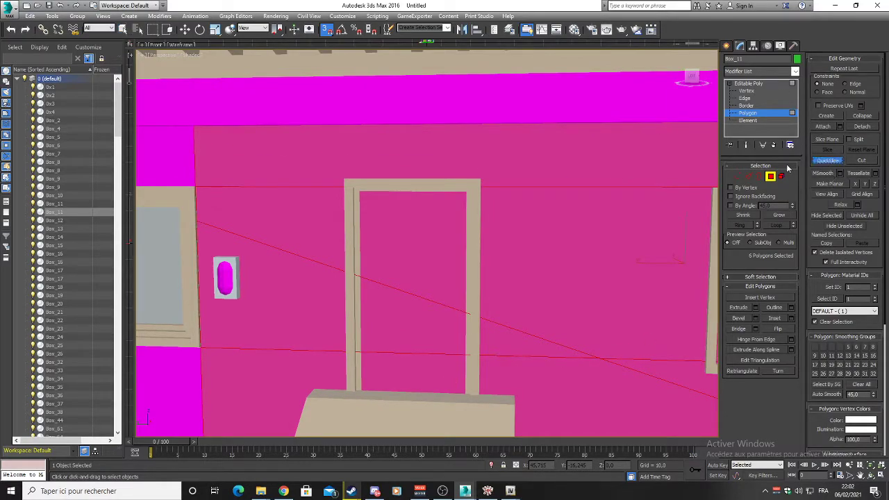
click(470, 254)
click(470, 243)
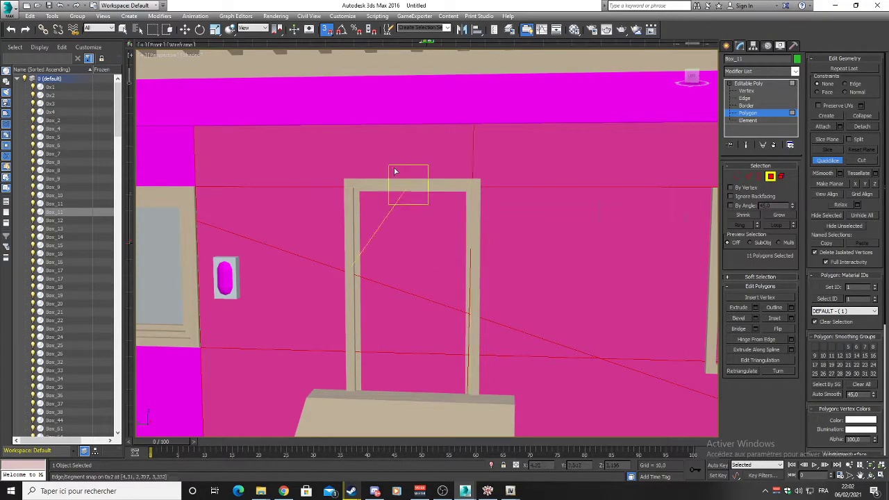
Step: Try to QuickSlice the selected side wall polygons along the door frame's left inner edge
right_click(350, 280)
click(351, 281)
right_click(350, 291)
click(353, 295)
right_click(354, 304)
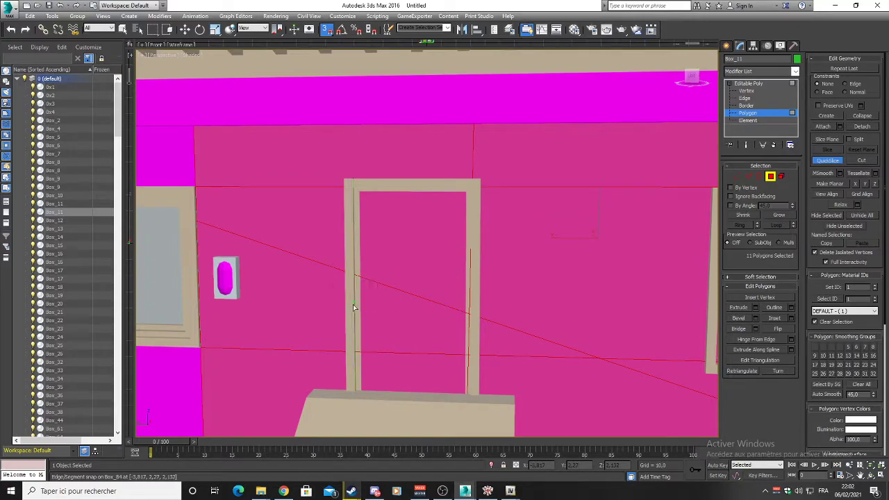
click(354, 313)
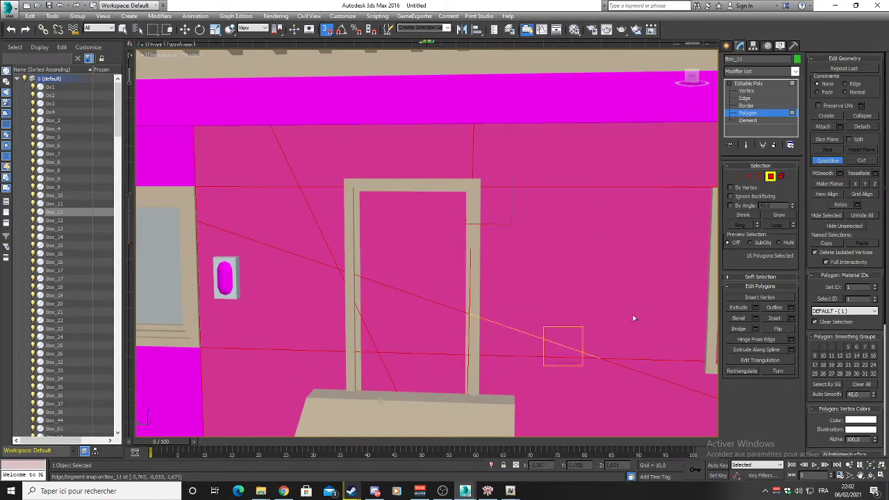
Step: Select the collision polygons in and beside the door opening and try another QuickSlice along the frame's left edge
click(827, 160)
click(413, 264)
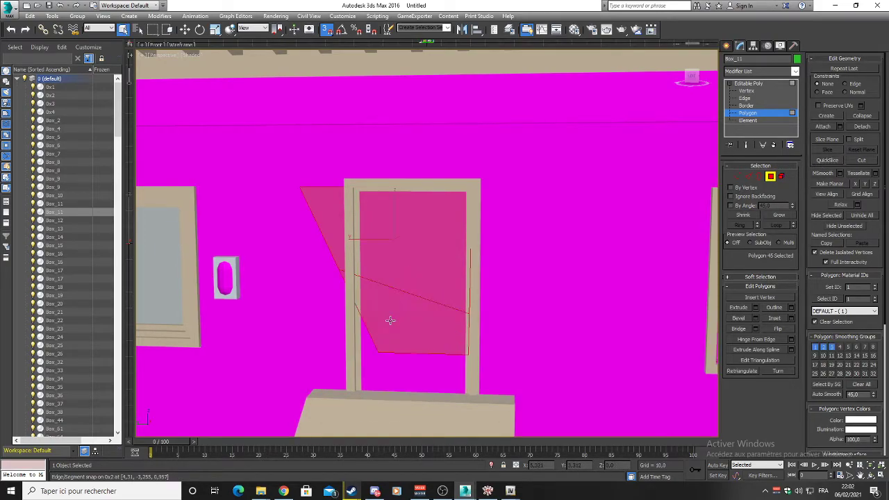
click(435, 277)
ctrl+click(395, 310)
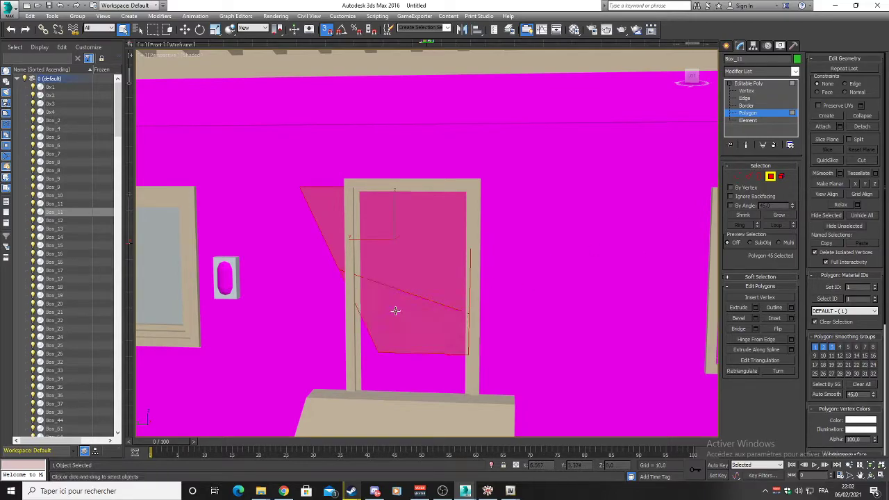
ctrl+click(393, 374)
ctrl+click(364, 345)
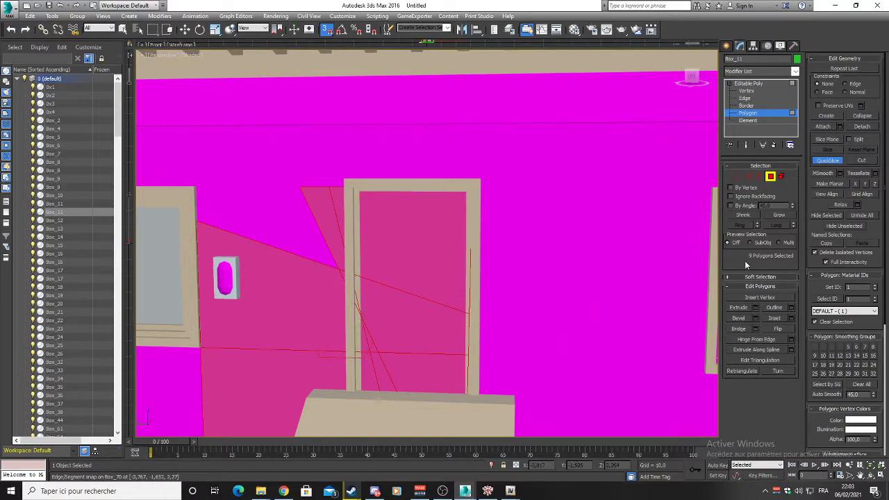
click(827, 161)
Step: Re-enter polygon editing and pick the sliced pieces near the door opening's lower left corner
click(748, 112)
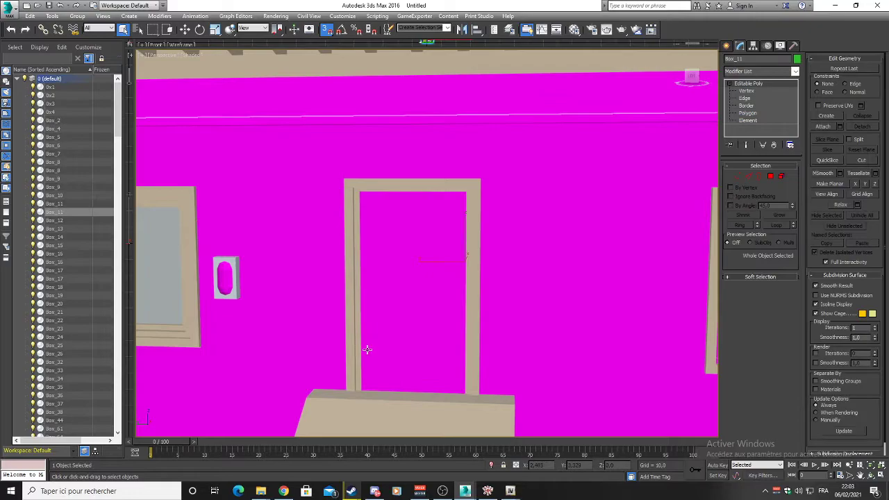
key(3)
click(374, 365)
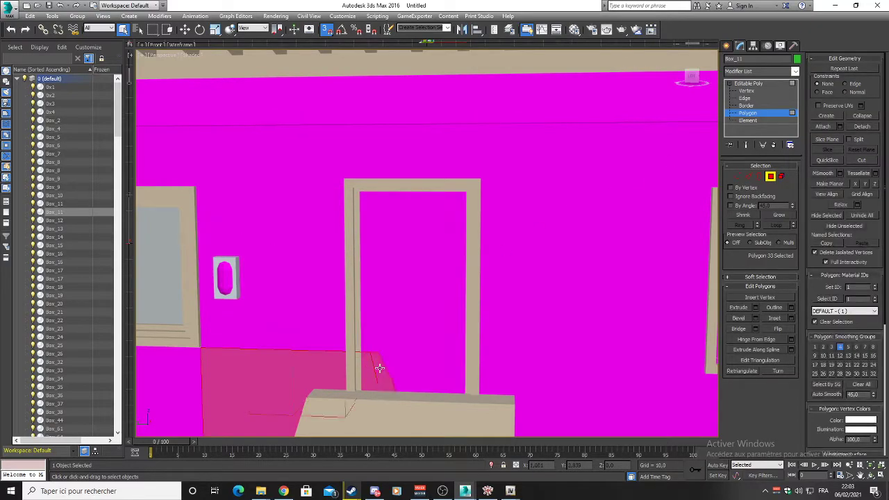
click(371, 344)
Step: Undo the polygon selections and skewed slices on the door frame's left side, keeping the right edge slice
key(ctrl+z)
key(ctrl+z)
key(ctrl+z)
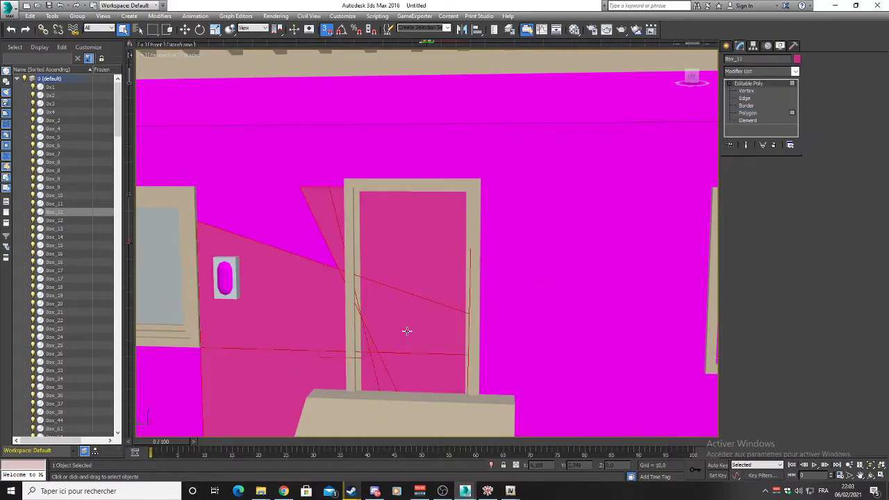
key(ctrl+z)
key(ctrl+z)
key(ctrl+z)
key(ctrl+z)
key(ctrl+z)
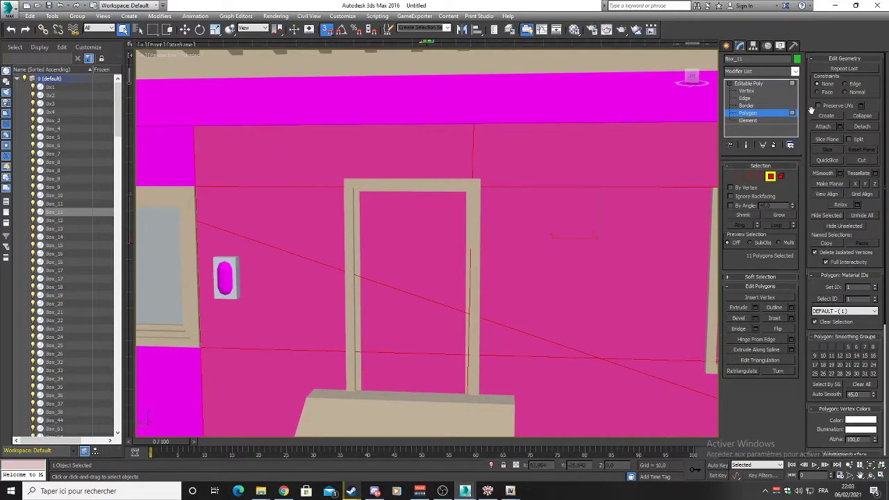
Step: QuickSlice the wall along the door frame's left inner edge and delete the three collision polygons inside the frame
click(827, 160)
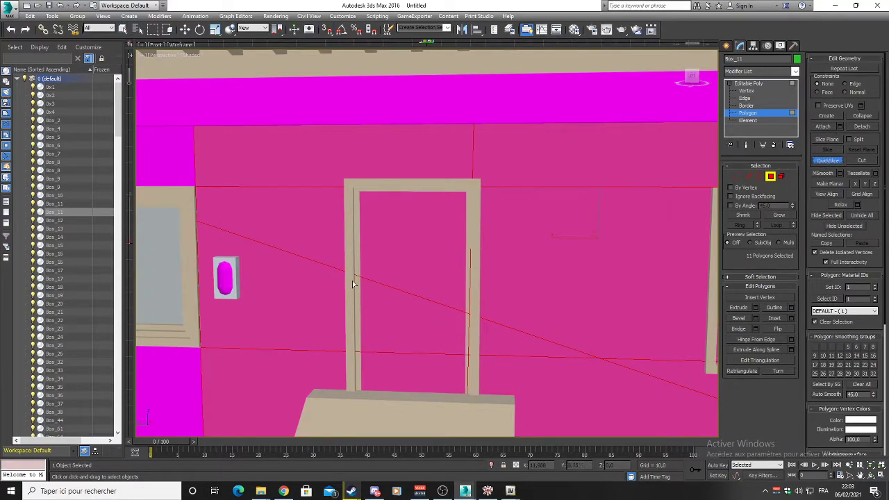
key(s)
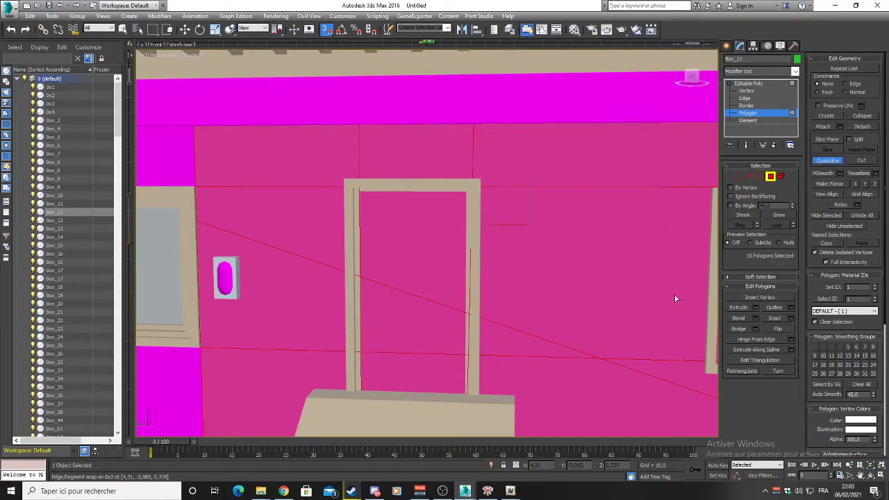
click(416, 258)
ctrl+click(398, 314)
ctrl+click(405, 370)
alt+middle_drag(438, 342, 454, 331)
mouse_move(429, 295)
alt+middle_down()
mouse_move(438, 296)
mouse_move(438, 283)
alt+middle_up()
scroll(438, 295, down, 6)
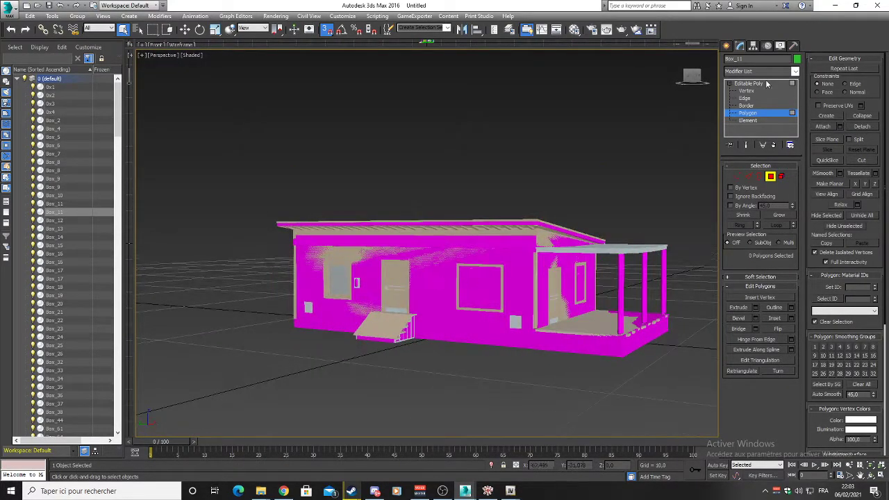
Step: Leave polygon editing and delete the collision boxes of the side door, including its panel, cross bars and kick plate
click(754, 82)
click(393, 286)
scroll(392, 286, up, 7)
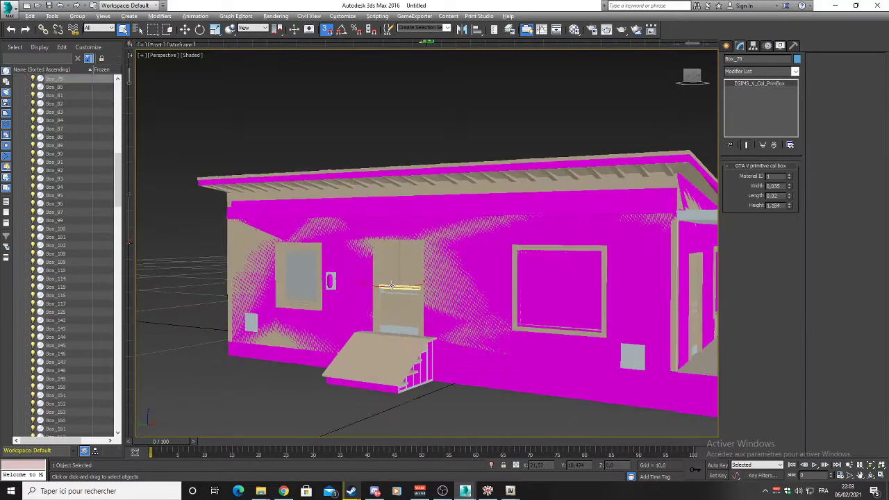
scroll(391, 286, down, 10)
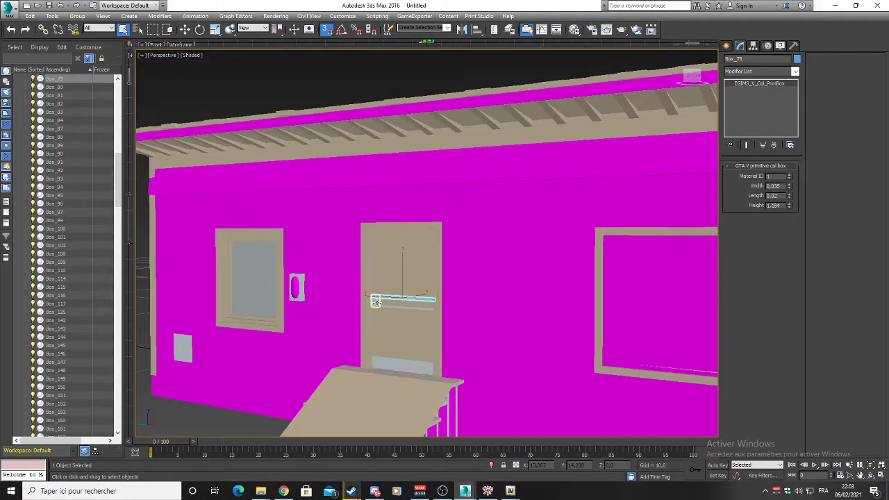
ctrl+click(389, 307)
ctrl+click(390, 308)
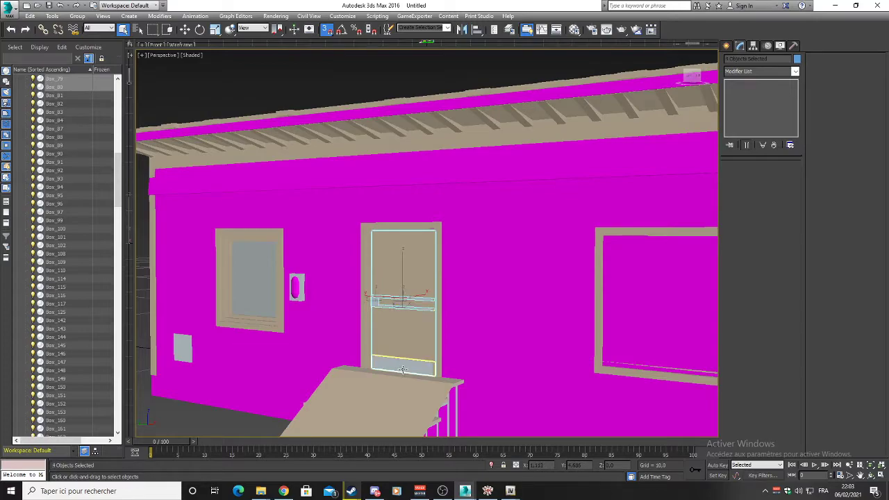
key(Delete)
alt+middle_drag(406, 338, 455, 268)
click(352, 301)
key(Delete)
Step: Select the collision boxes that make up the porch door and delete them
click(269, 259)
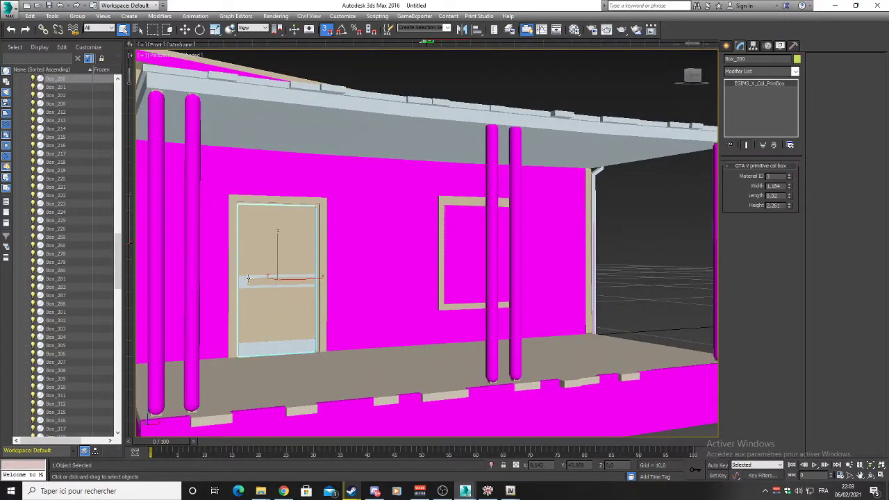
ctrl+click(250, 278)
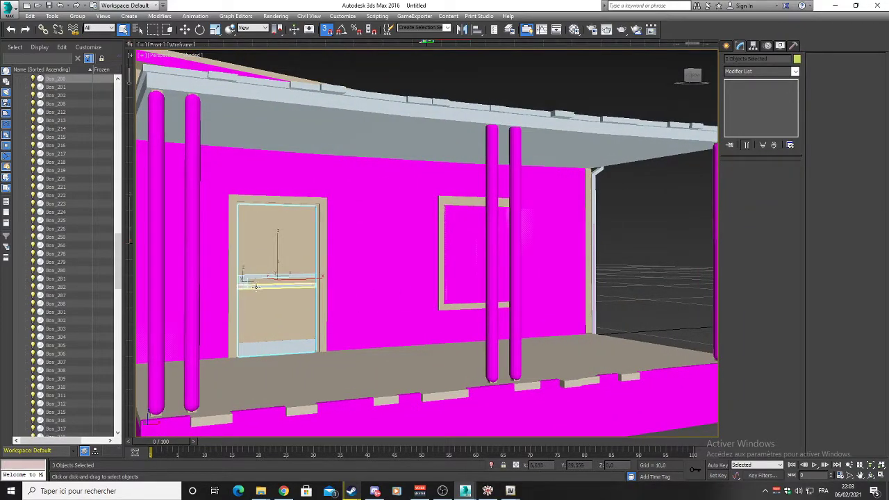
key(Delete)
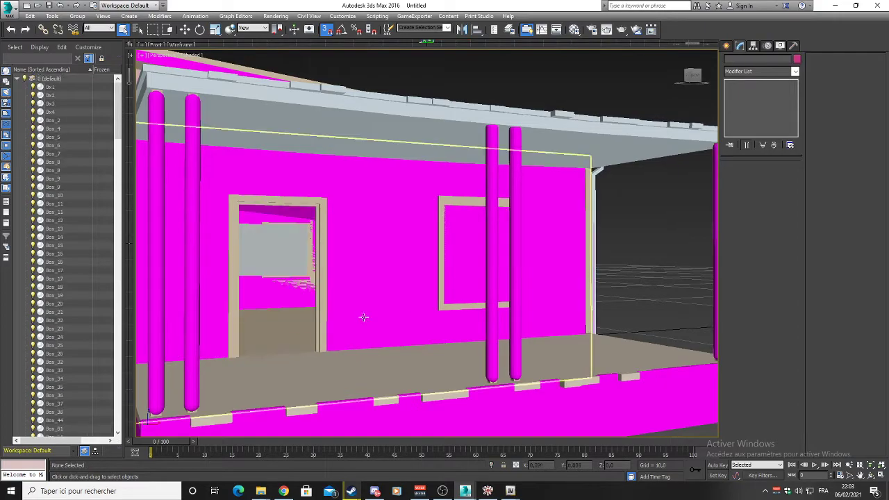
Step: Delete the collision panes of the porch window from inside the house
click(473, 238)
mouse_move(482, 236)
alt+middle_down()
mouse_move(436, 236)
mouse_move(486, 238)
alt+middle_up()
scroll(490, 238, up, 5)
scroll(559, 238, down, 5)
alt+middle_drag(564, 240, 626, 239)
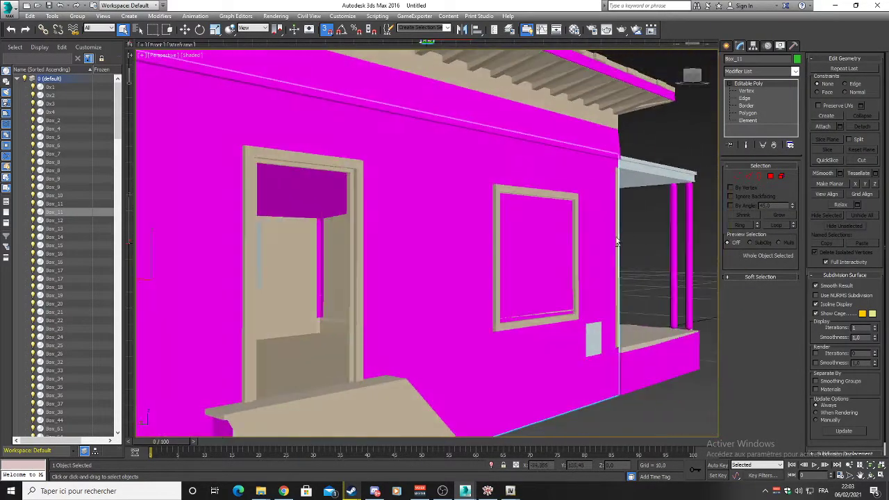
scroll(625, 241, up, 5)
scroll(457, 234, up, 3)
click(294, 293)
ctrl+click(311, 226)
key(Delete)
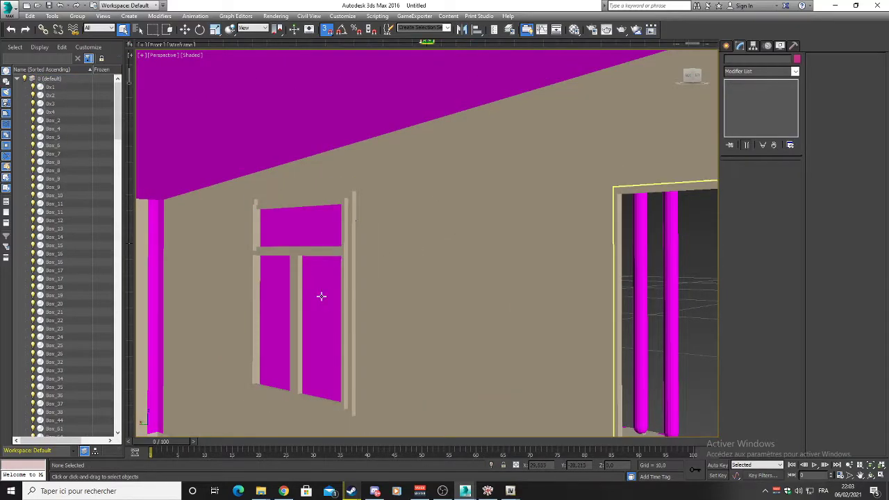
Step: Select the polygons of wall Box_11 that fill the porch window frame and delete them
alt+middle_drag(473, 228, 346, 235)
scroll(530, 229, down, 3)
click(624, 247)
click(754, 114)
click(640, 279)
alt+middle_drag(640, 279, 528, 266)
ctrl+click(490, 189)
key(ctrl+z)
ctrl+click(488, 193)
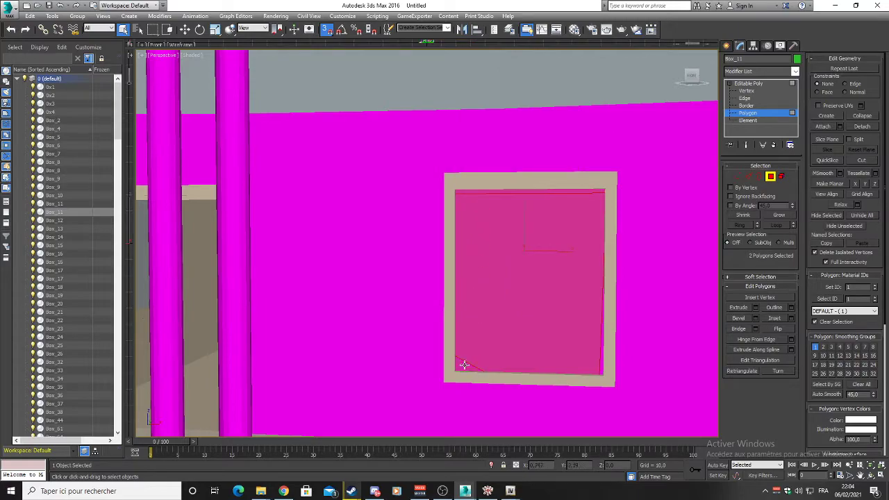
key(Delete)
Step: Leave polygon editing and delete the two vertical and two horizontal bar boxes crossing the porch window opening
scroll(529, 323, down, 4)
alt+middle_drag(459, 303, 530, 298)
alt+middle_drag(397, 298, 493, 308)
click(751, 86)
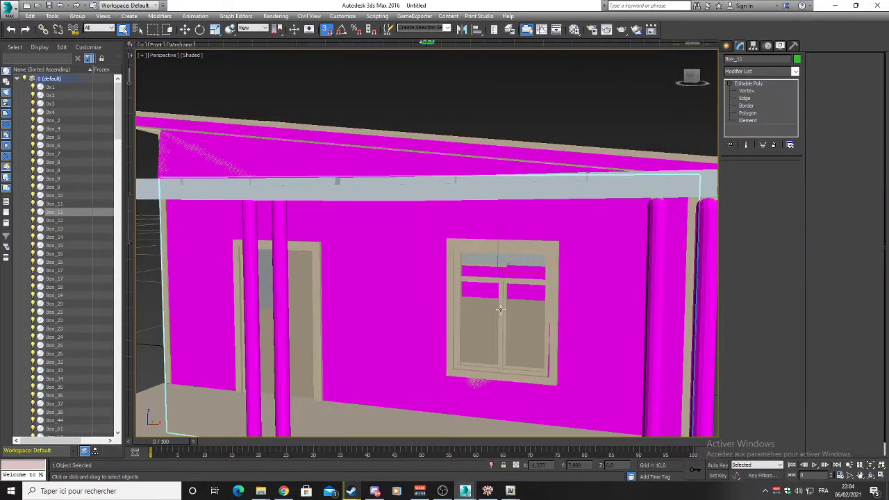
click(502, 306)
ctrl+click(500, 303)
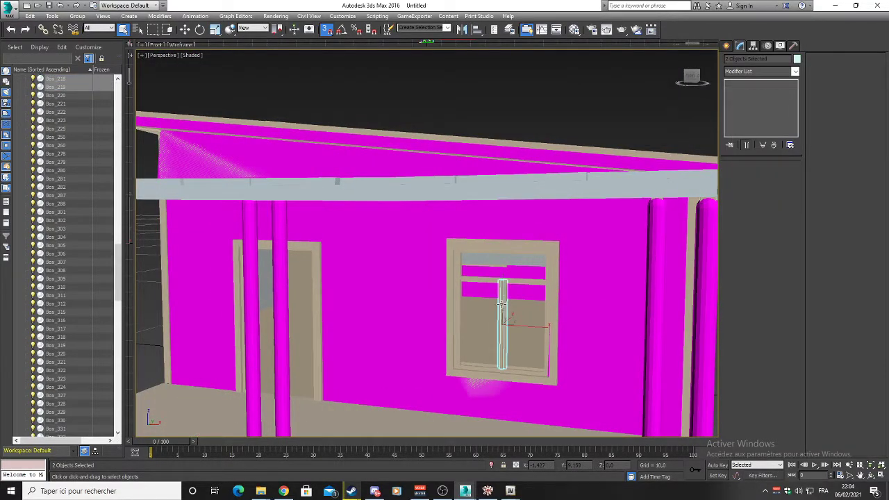
ctrl+click(501, 282)
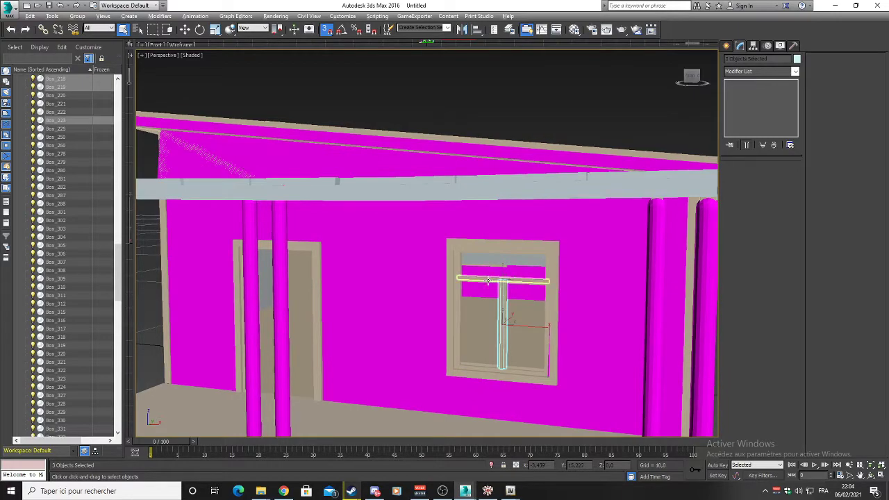
scroll(496, 283, up, 5)
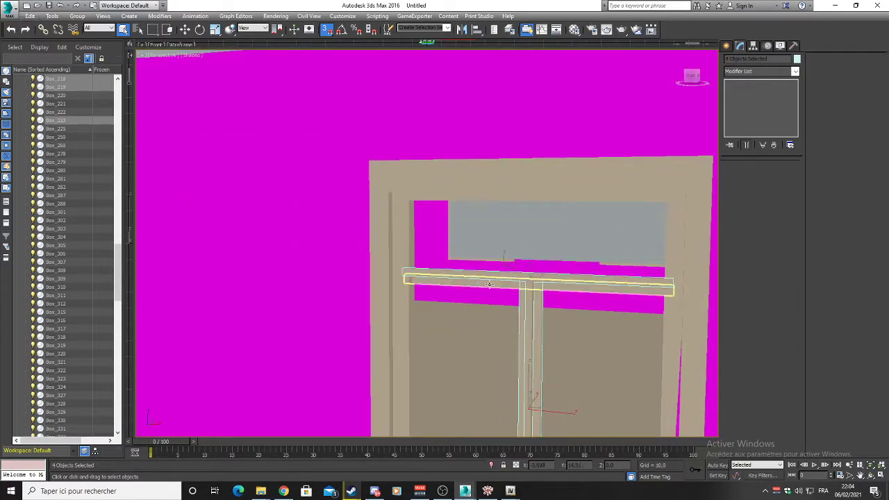
ctrl+click(494, 285)
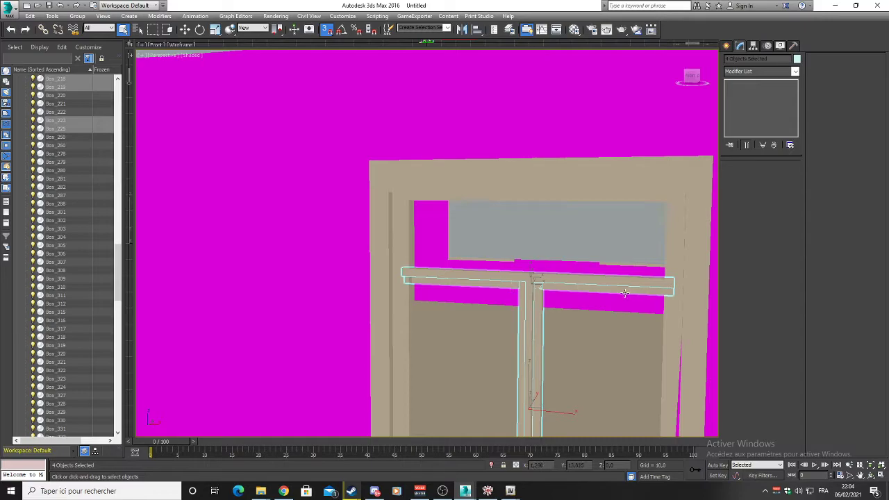
key(Delete)
Step: Switch to the Game Indefinite Modding Suite Evo window
scroll(546, 280, down, 6)
alt+middle_drag(510, 250, 631, 206)
scroll(612, 212, down, 6)
alt+middle_drag(417, 237, 474, 248)
key(alt+Tab)
click(100, 165)
scroll(452, 234, down, 8)
click(415, 236)
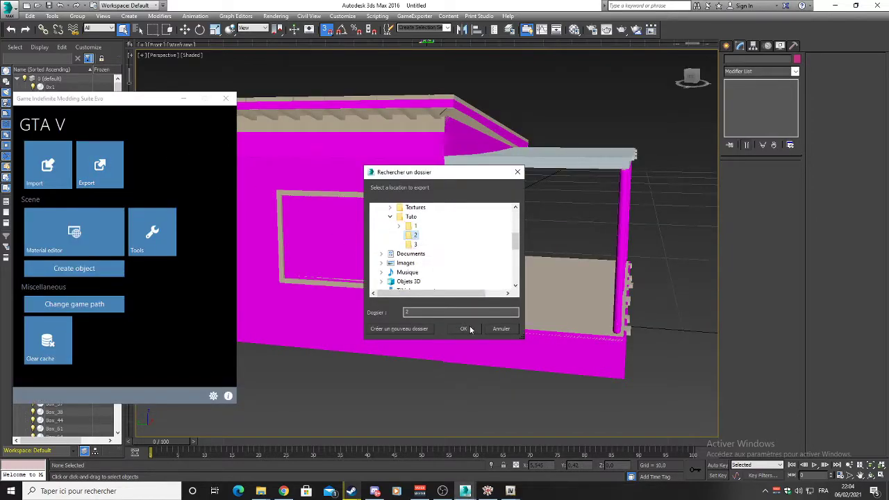
click(518, 172)
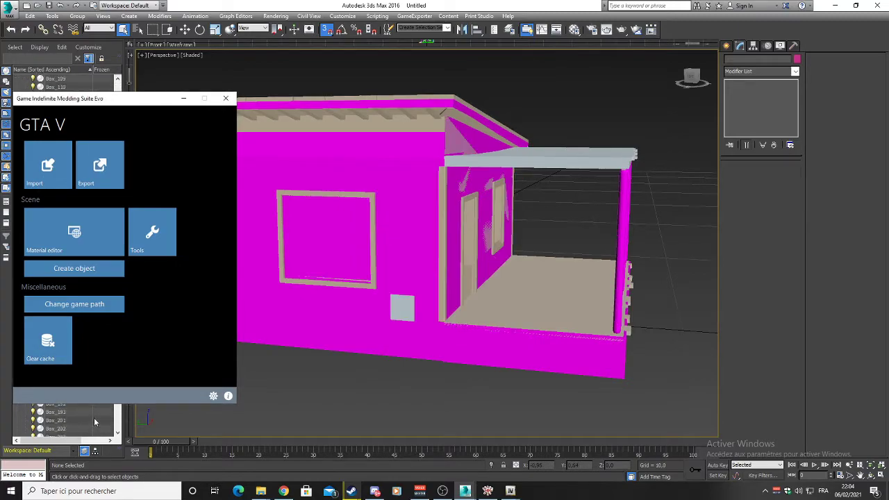
Step: Uncover the scene list and unhide the ela_wdn_02__high model near its end
drag(141, 100, 413, 103)
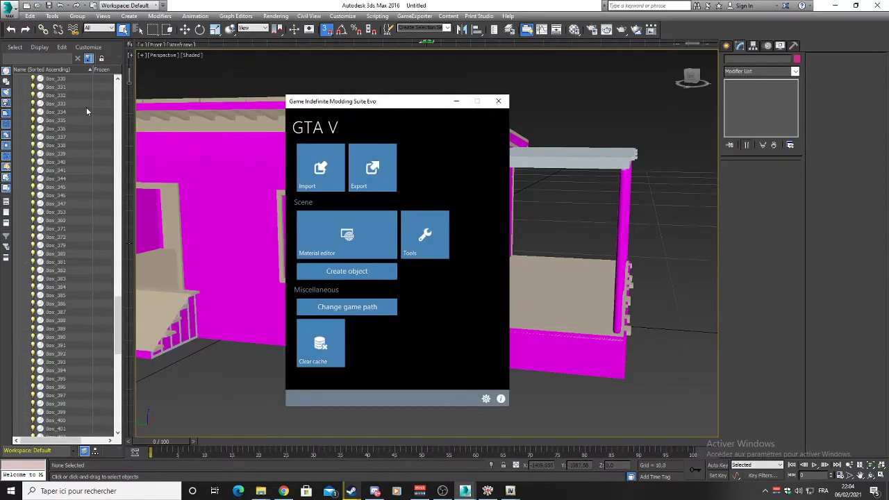
drag(118, 329, 123, 425)
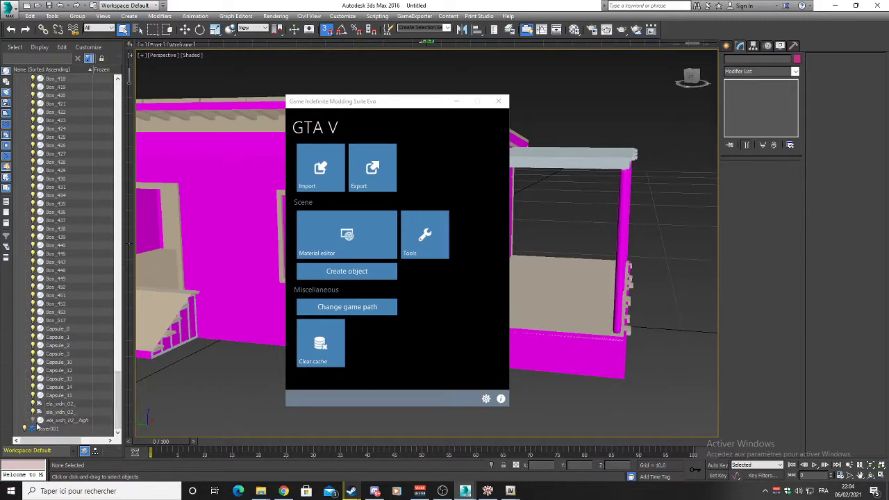
Step: Try to export the house for GTA V into a numbered subfolder of the Tuto folder
click(374, 167)
scroll(426, 280, down, 8)
scroll(413, 263, up, 3)
scroll(405, 252, up, 1)
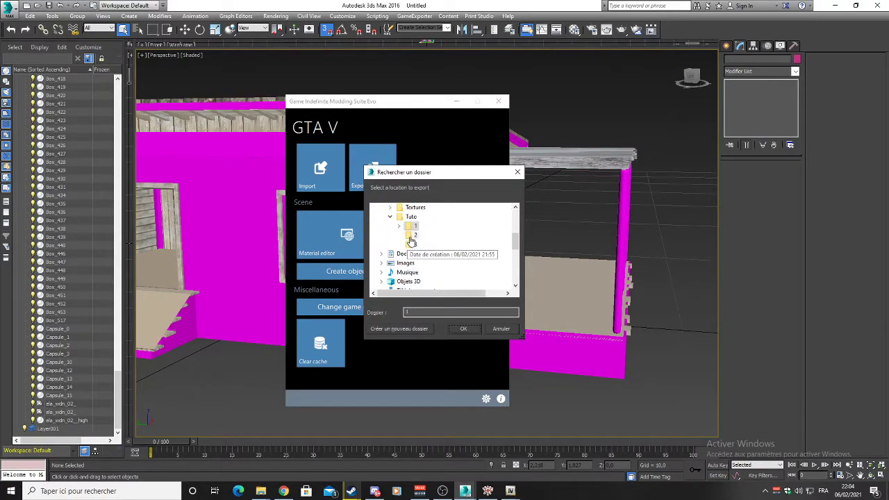
click(463, 329)
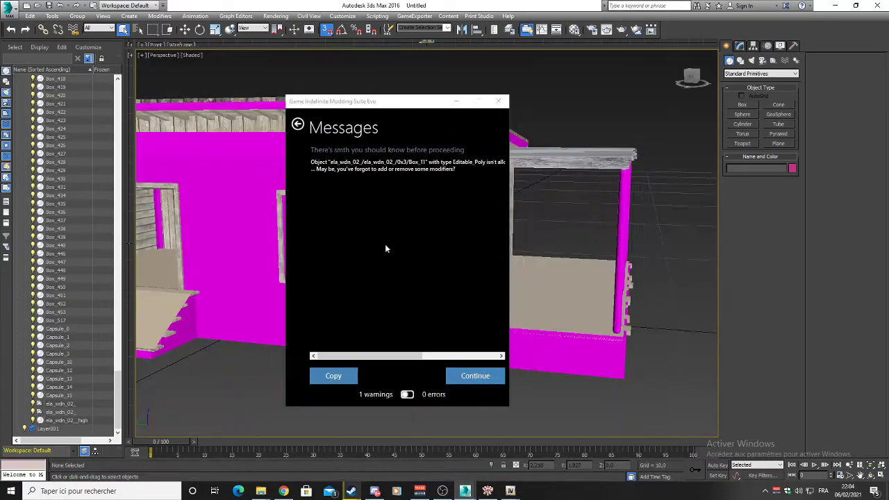
click(298, 126)
Step: Attach both Box_11 objects to the 0x1 collision mesh, keeping the default material matching options
scroll(69, 196, up, 15)
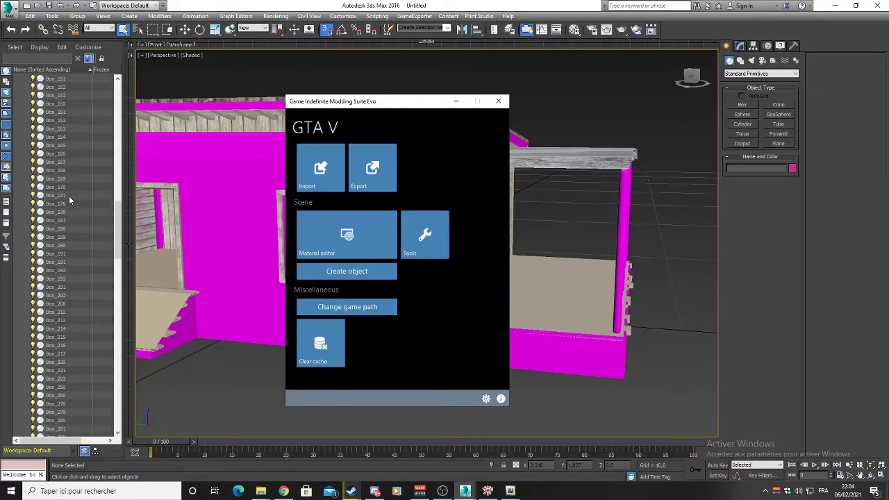
scroll(69, 196, up, 10)
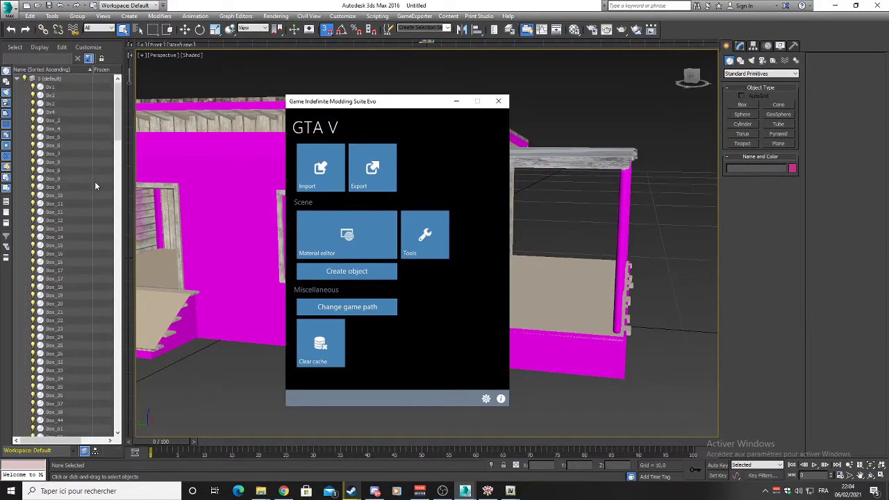
click(53, 87)
click(740, 46)
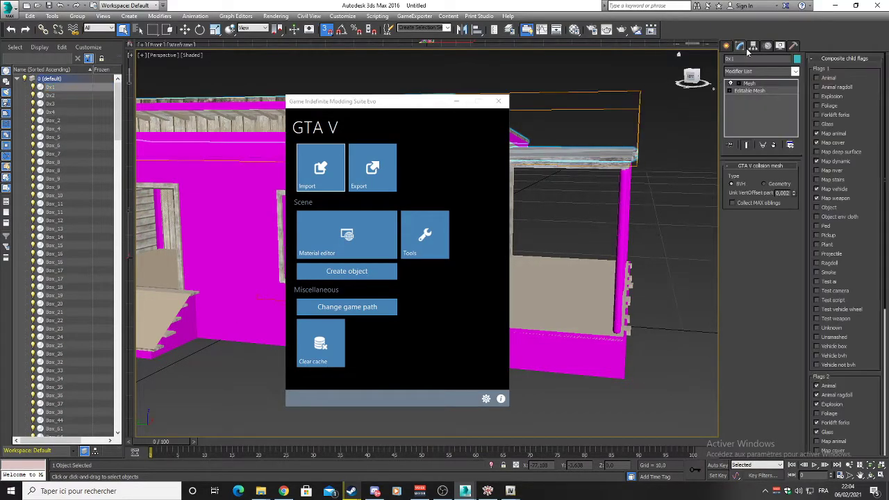
click(764, 91)
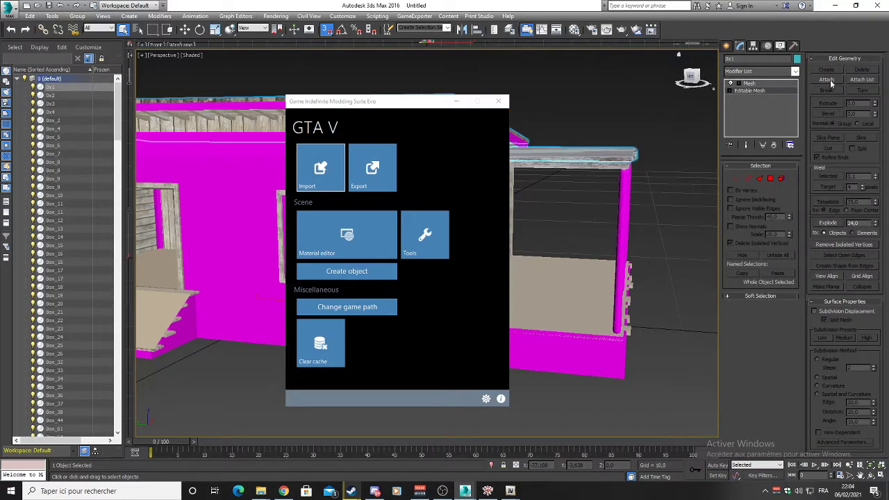
click(814, 79)
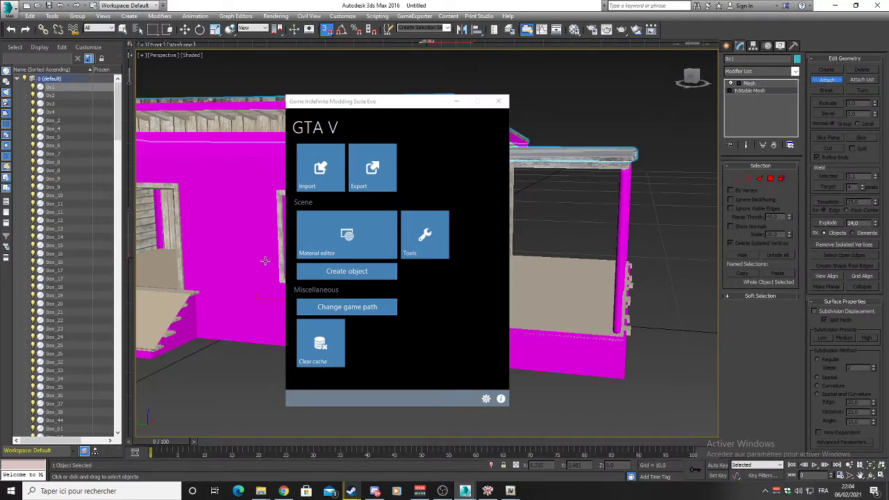
click(62, 204)
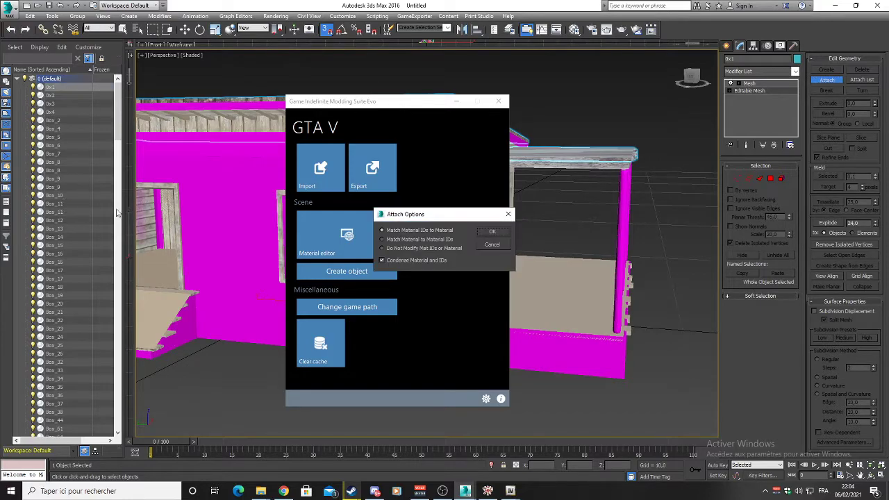
key(Return)
click(63, 206)
key(Return)
click(827, 81)
Step: Export the ela_wdn_02_ model with its high mesh and all collision meshes into folder 2, checking the selection tree first
click(373, 166)
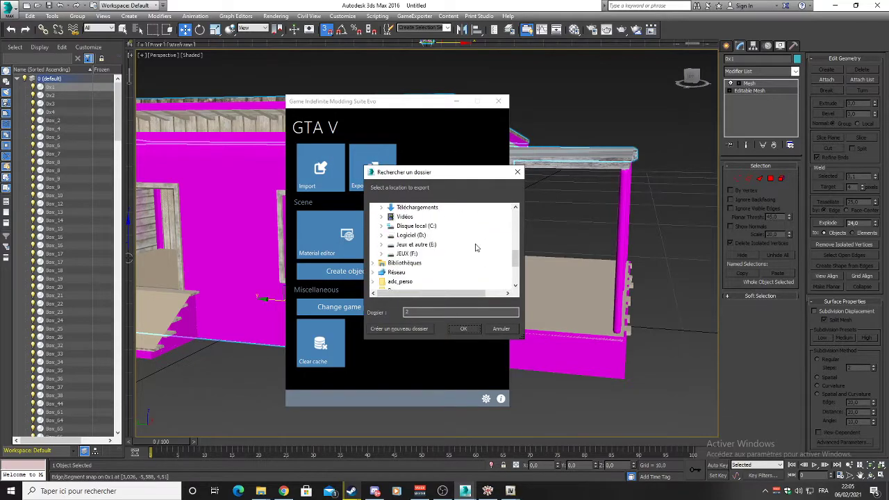
click(477, 329)
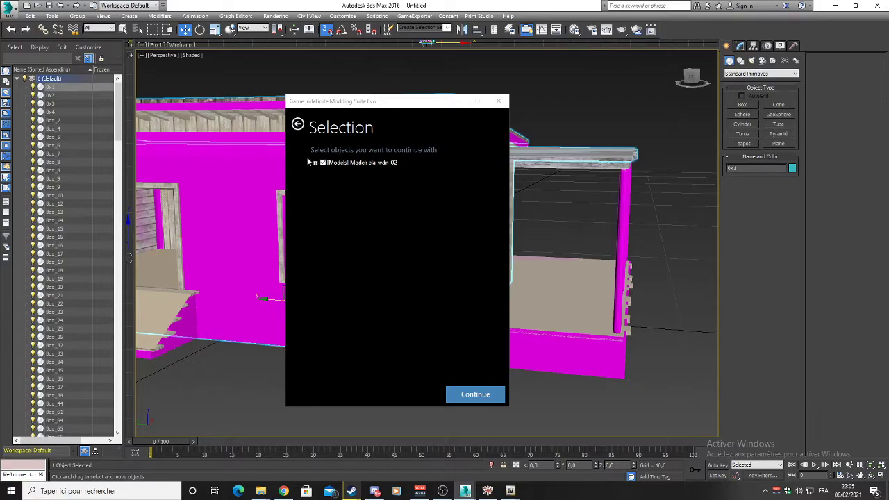
click(314, 162)
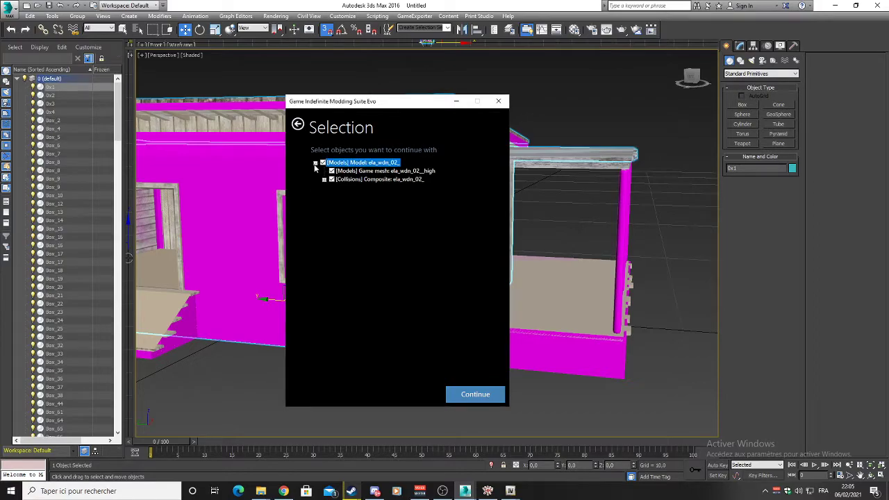
click(324, 180)
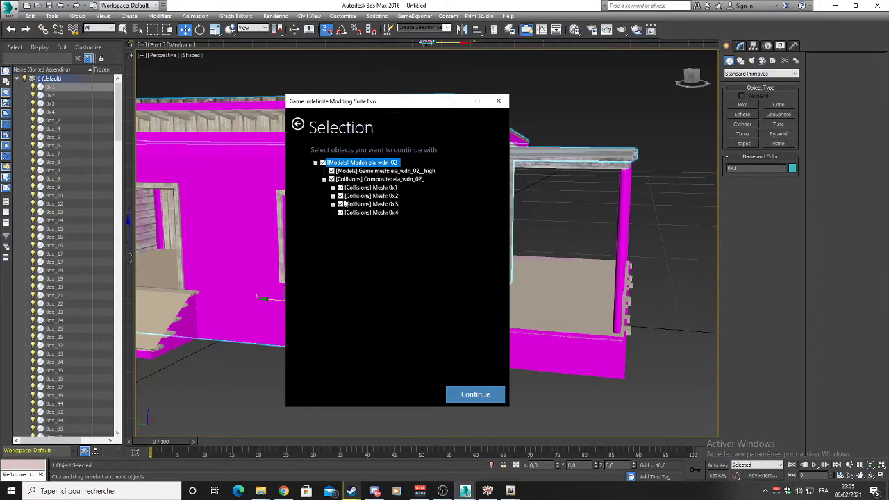
click(472, 394)
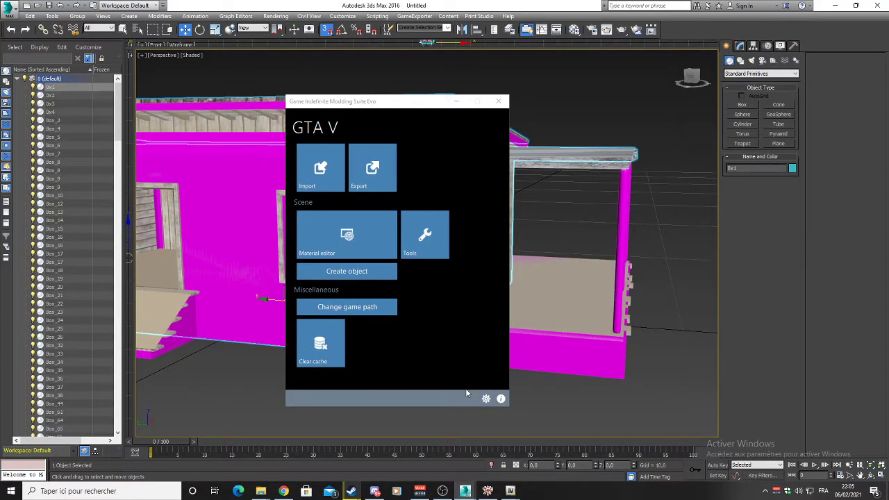
Step: Move ela_wdn_02__high from the end of the scene list into Layer001 and hide that layer
scroll(47, 165, down, 9)
scroll(48, 165, down, 15)
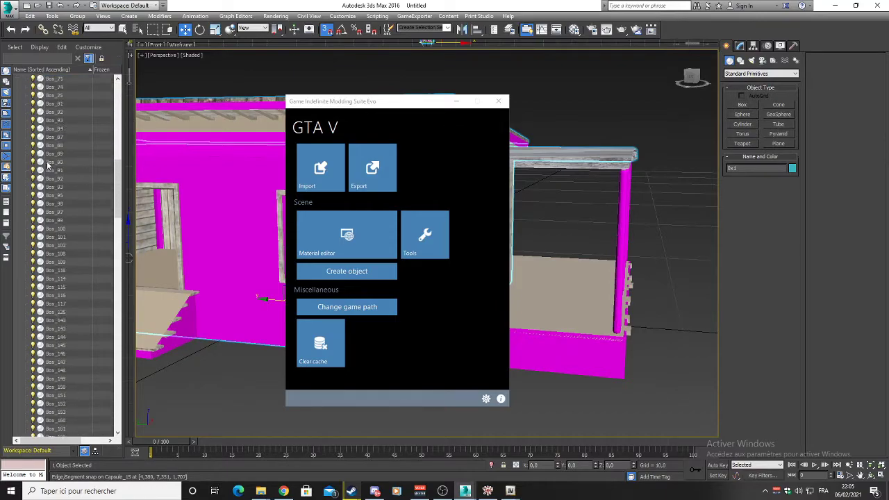
drag(117, 230, 117, 392)
drag(66, 420, 52, 431)
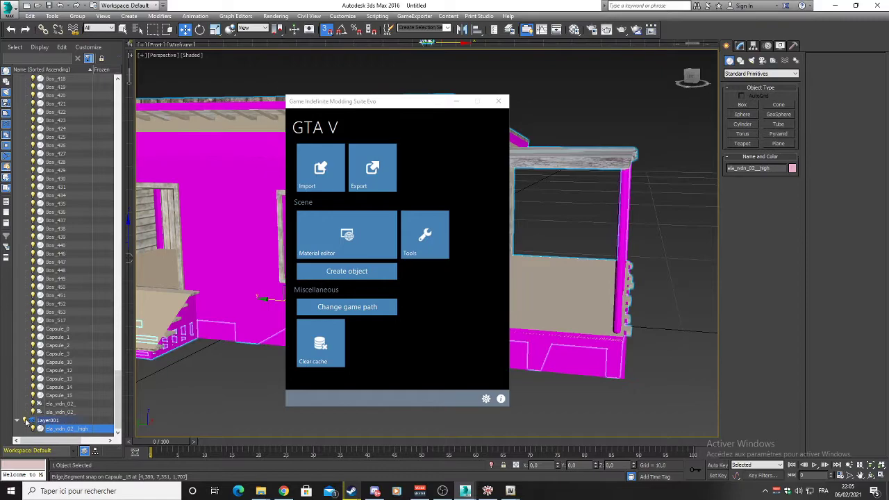
click(25, 420)
Step: Delete all the remaining visible scene objects and move ela_wdn_02__high back to the default layer
click(251, 250)
key(ctrl+a)
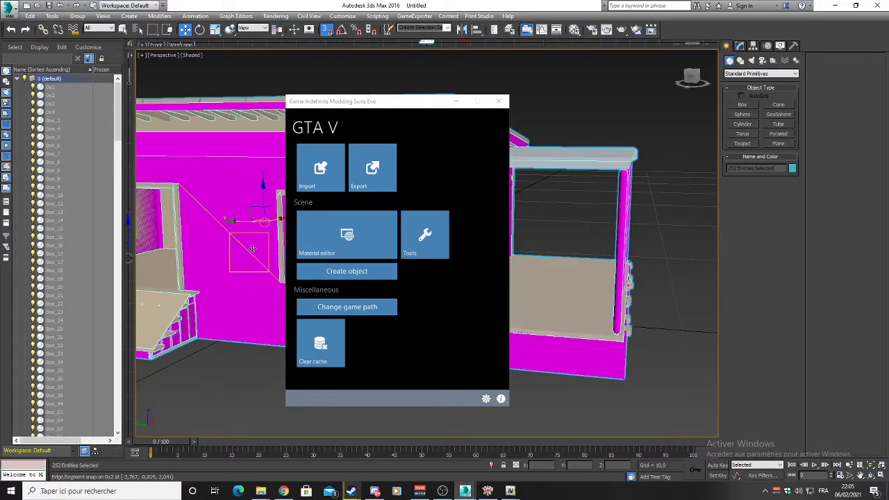
key(Delete)
drag(60, 97, 50, 79)
Step: Minimise the Game Indefinite Modding Suite Evo window and set snapping to vertices instead of edges
click(461, 103)
alt+middle_drag(431, 163, 573, 166)
scroll(321, 216, up, 8)
scroll(320, 217, up, 1)
scroll(320, 217, down, 1)
alt+middle_drag(320, 217, 387, 214)
scroll(337, 157, down, 5)
alt+middle_drag(387, 164, 386, 285)
scroll(387, 288, up, 3)
alt+middle_drag(389, 195, 327, 103)
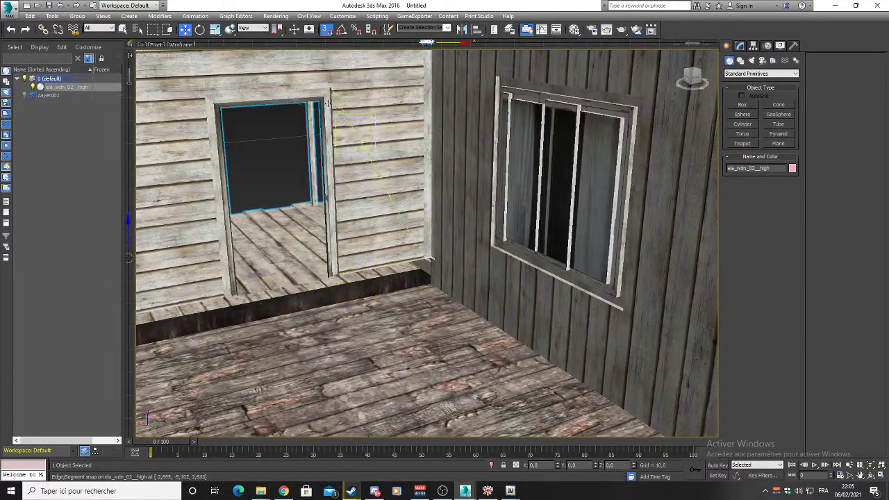
right_click(330, 29)
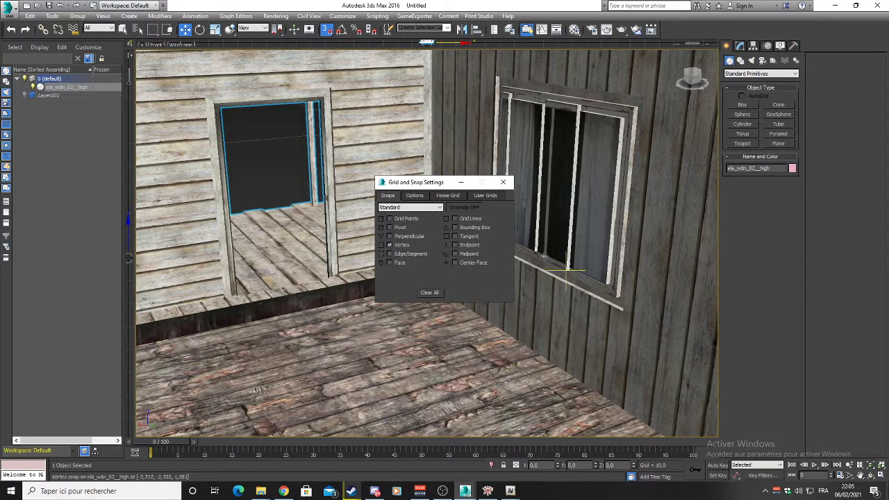
click(462, 181)
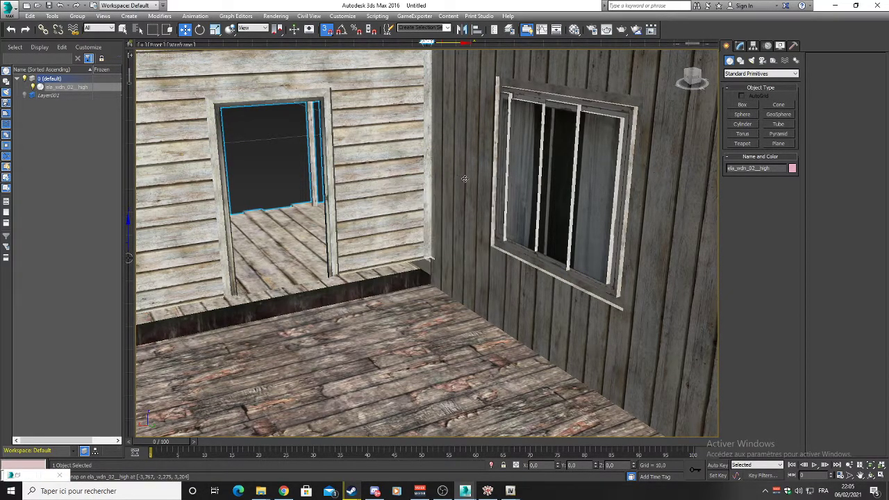
Step: Unhide Layer001 and create a plane about 12.6 by 7.95 covering the house floor, snapped to its wall corners
click(777, 144)
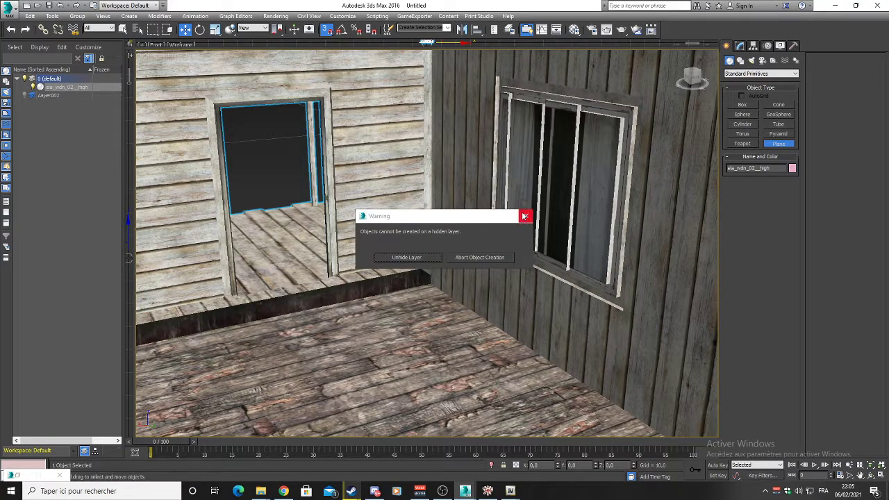
click(526, 216)
click(780, 144)
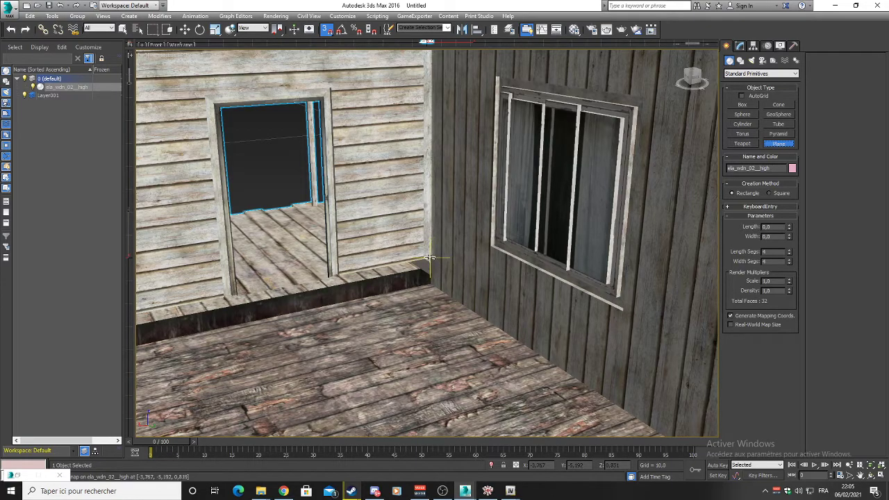
alt+middle_drag(428, 258, 434, 162)
scroll(415, 216, down, 10)
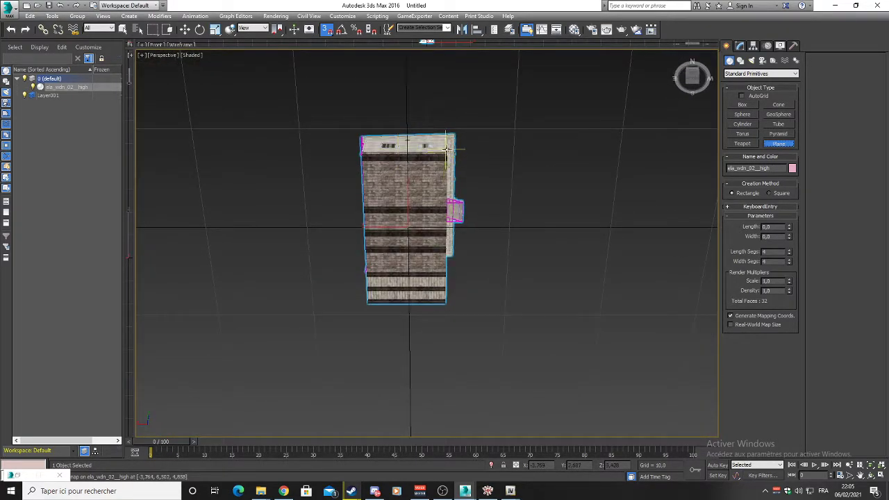
alt+middle_drag(436, 209, 469, 280)
alt+middle_drag(535, 227, 504, 152)
drag(455, 174, 379, 302)
Step: Turn off snapping and raise the floor plane slightly to a Z position of about 0.823
alt+middle_drag(486, 232, 357, 268)
scroll(455, 258, up, 5)
alt+middle_drag(464, 183, 615, 234)
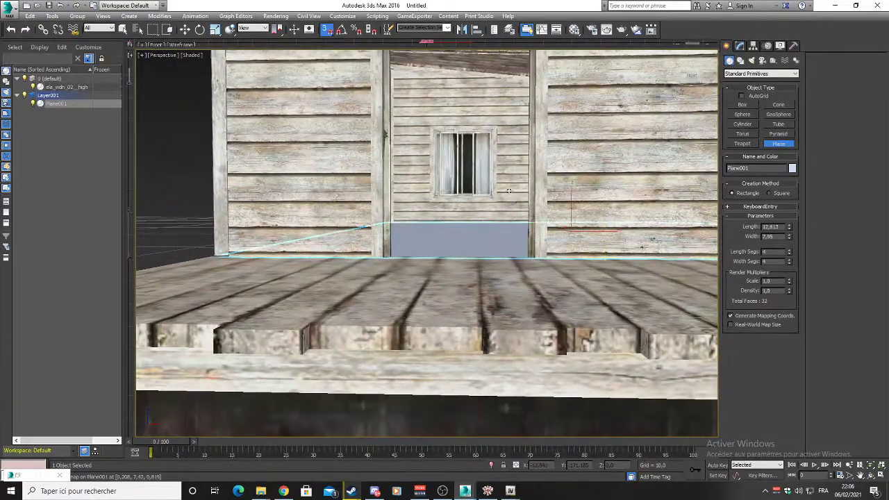
click(777, 143)
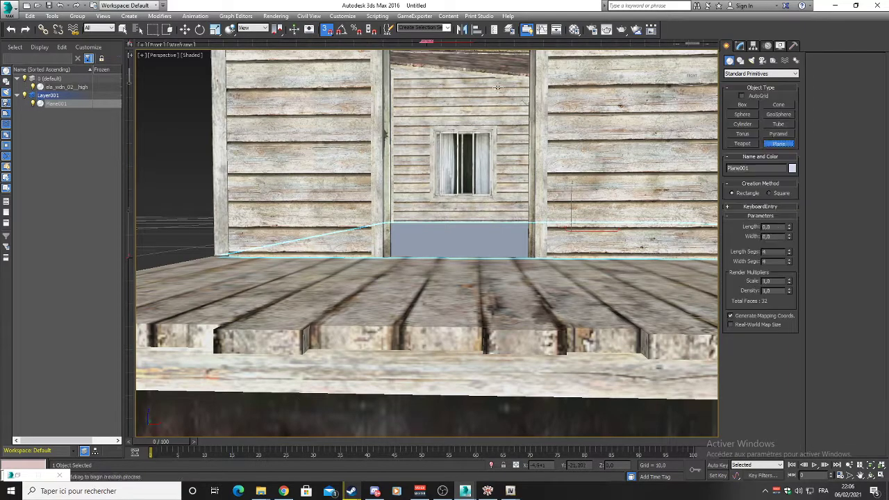
key(w)
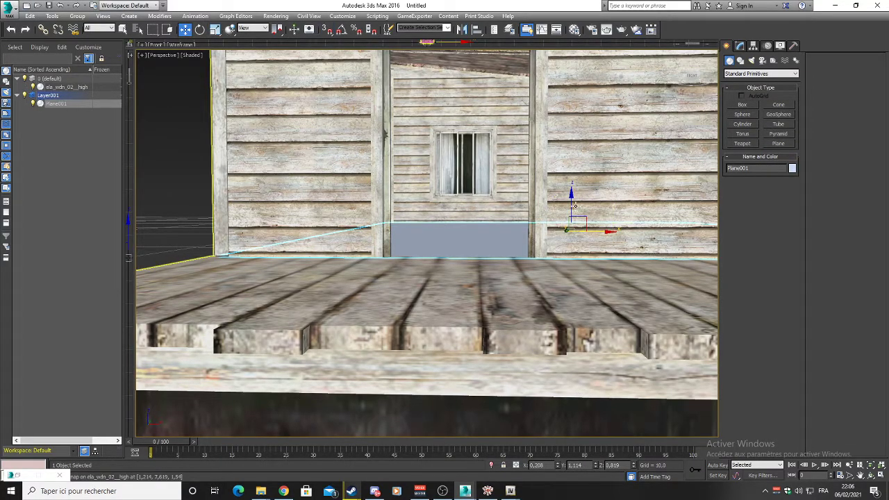
drag(569, 203, 569, 203)
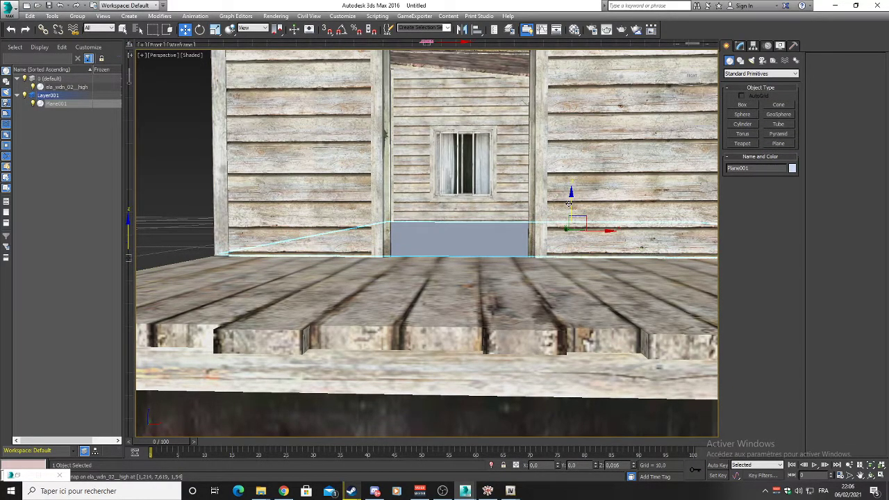
alt+middle_drag(416, 277, 407, 127)
scroll(417, 160, down, 4)
middle_drag(421, 173, 155, 249)
middle_drag(611, 186, 292, 182)
drag(242, 179, 236, 182)
alt+middle_drag(415, 148, 333, 155)
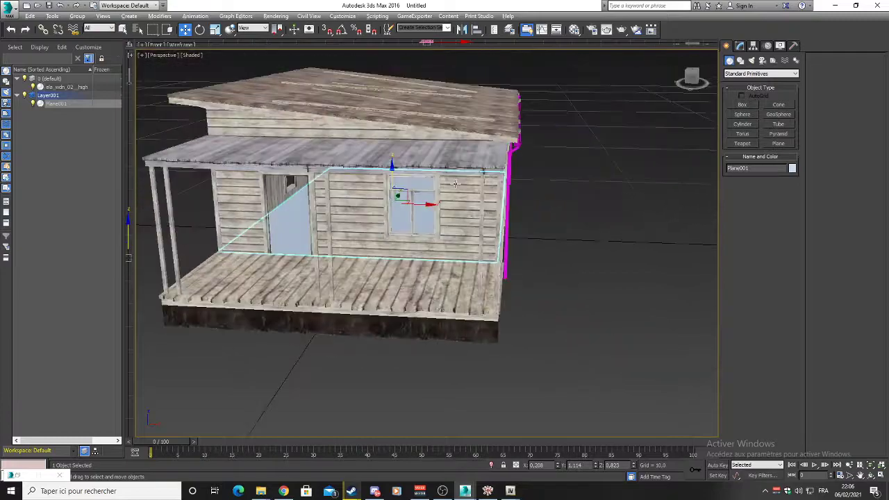
Step: Convert the floor plane to an Editable Poly
click(739, 45)
right_click(747, 87)
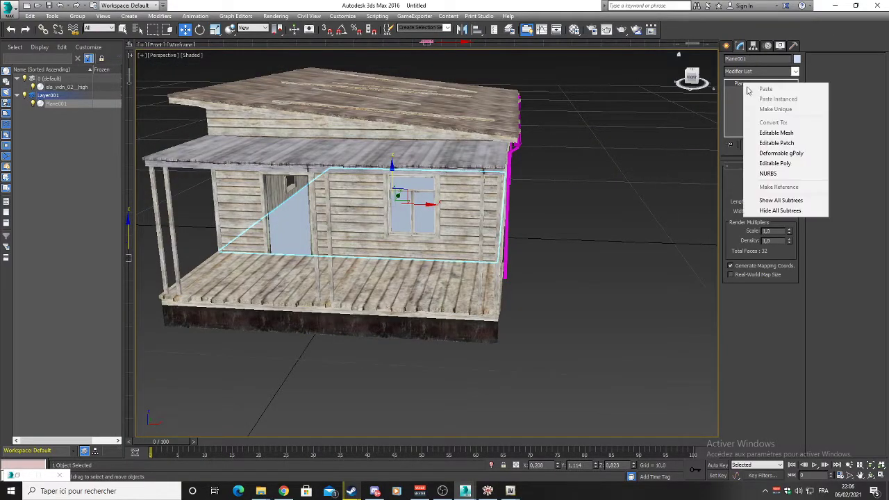
click(771, 167)
Step: Extrude the floor plane's outer border upward into walls with a height of about 3.3 and a width of 0
click(728, 84)
click(747, 105)
click(747, 106)
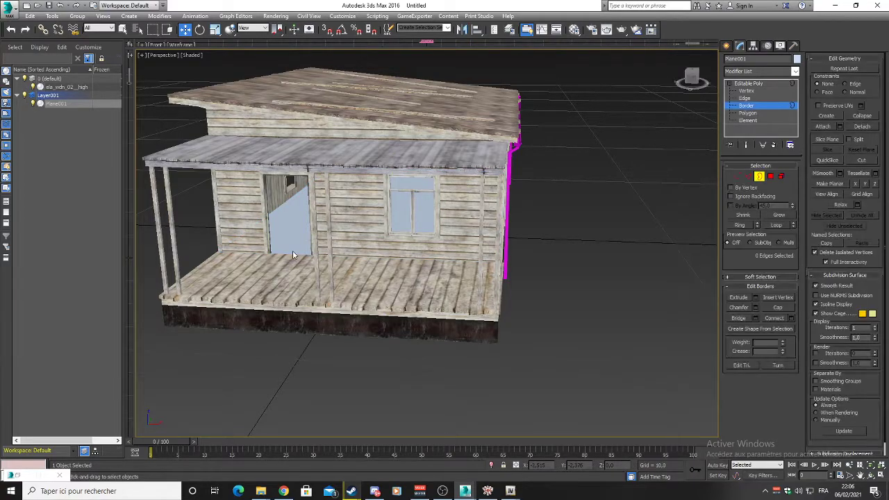
click(755, 298)
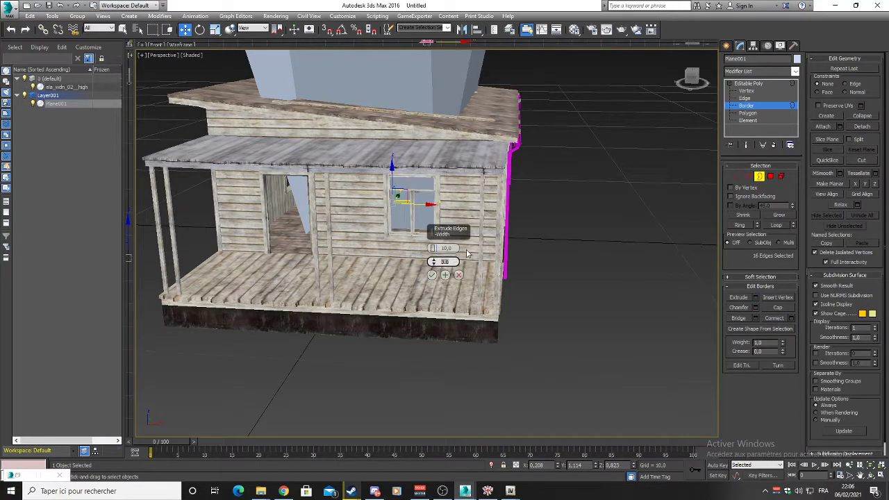
key(Return)
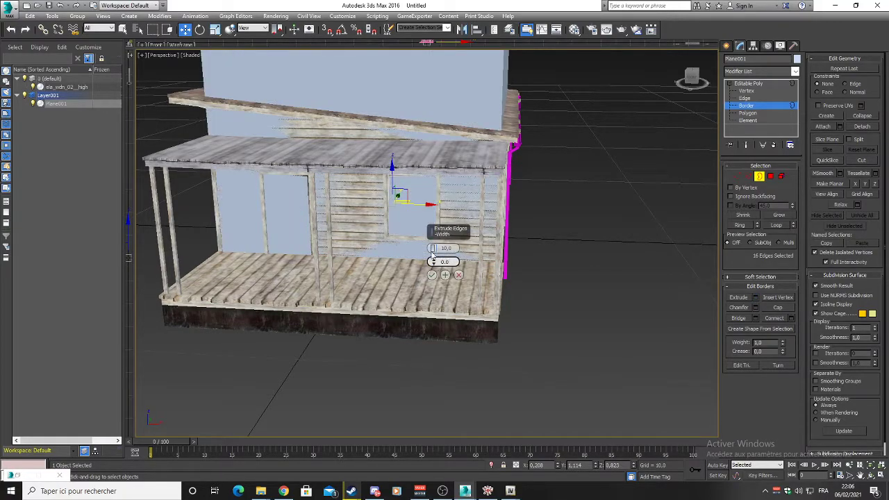
click(433, 251)
click(433, 251)
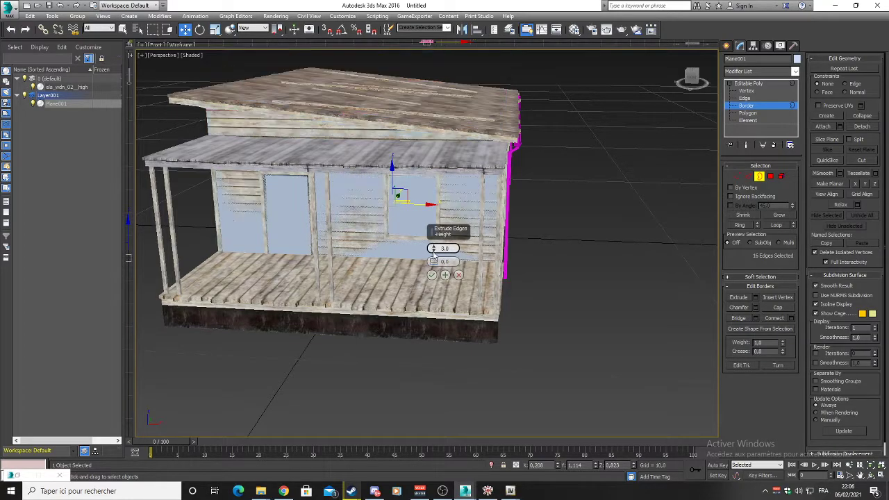
alt+middle_drag(463, 181, 494, 160)
alt+middle_drag(455, 197, 475, 154)
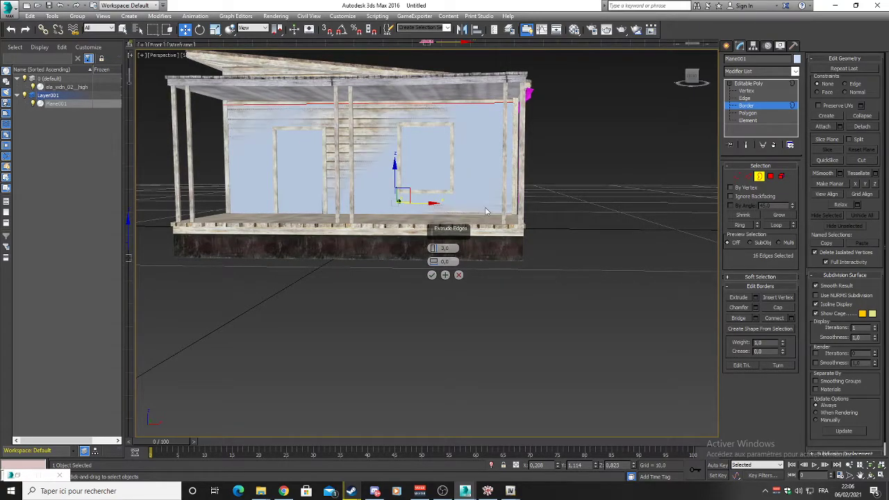
alt+middle_drag(522, 265, 419, 225)
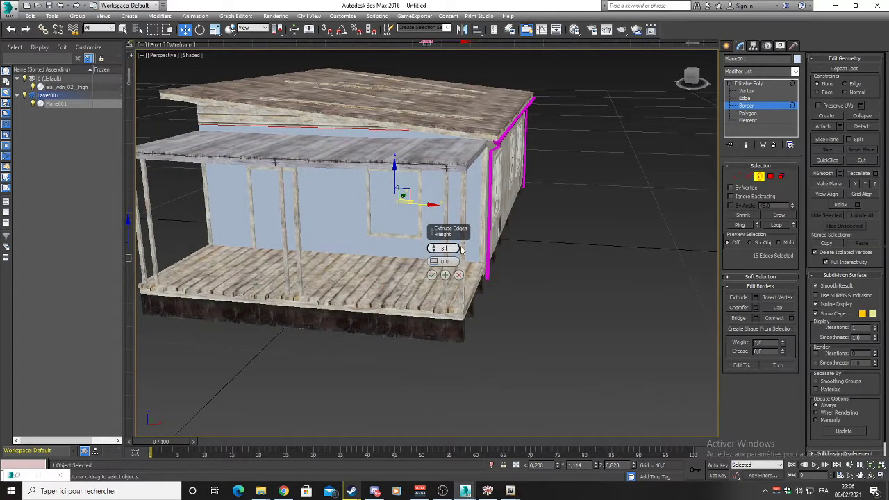
key(Return)
mouse_move(473, 213)
alt+middle_down()
mouse_move(483, 197)
mouse_move(473, 214)
alt+middle_up()
click(431, 275)
Step: Select the four polygons of the shell's porch-side wall and move them slightly inward to a Y position of about -5.129
alt+middle_drag(527, 182, 475, 187)
scroll(475, 188, up, 8)
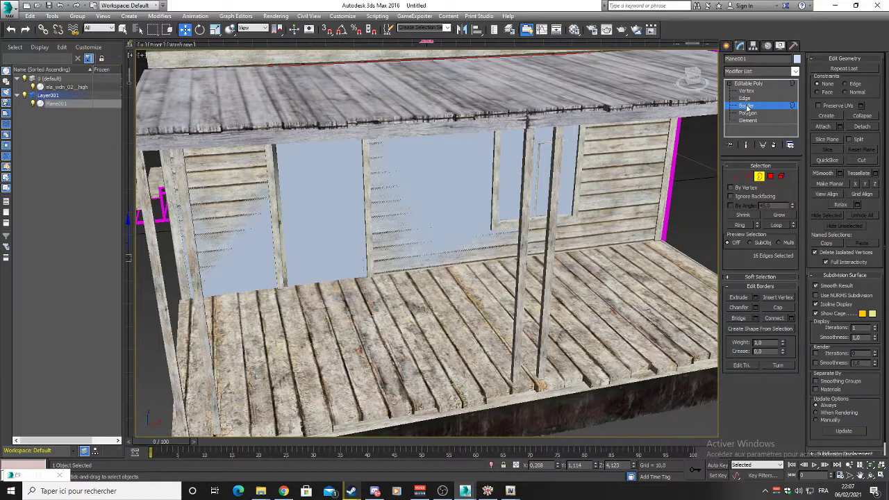
click(747, 112)
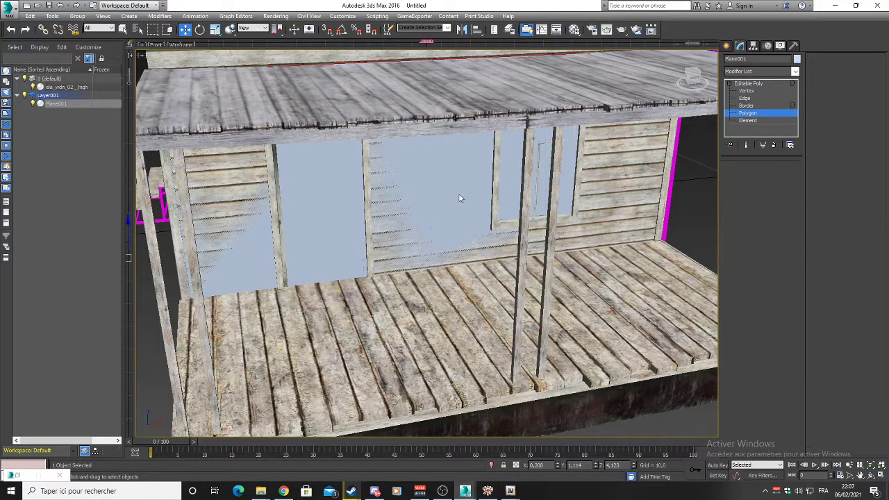
click(478, 183)
ctrl+click(612, 174)
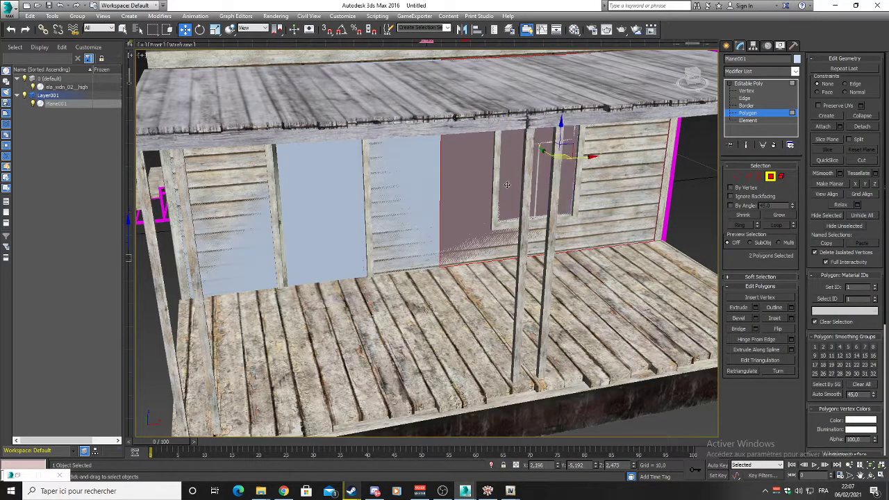
ctrl+click(389, 186)
ctrl+click(267, 197)
alt+middle_drag(461, 174, 478, 174)
drag(422, 163, 420, 162)
Step: Select the four polygons of the shell's long wall beside the stairs and move them slightly inward along X
alt+middle_drag(347, 173, 432, 179)
scroll(522, 169, down, 5)
click(534, 171)
ctrl+click(461, 167)
ctrl+click(384, 166)
ctrl+click(323, 166)
scroll(435, 181, up, 4)
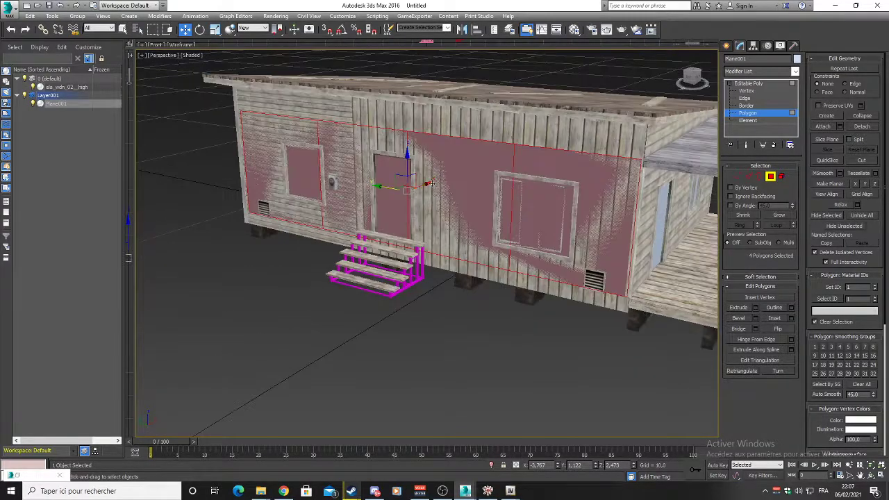
drag(425, 185, 424, 185)
Step: Select the four polygons of the long wall opposite the stairs and move them inward to an X position of about 4.159
alt+middle_drag(424, 185, 556, 188)
middle_drag(292, 216, 496, 199)
scroll(565, 210, down, 5)
click(581, 210)
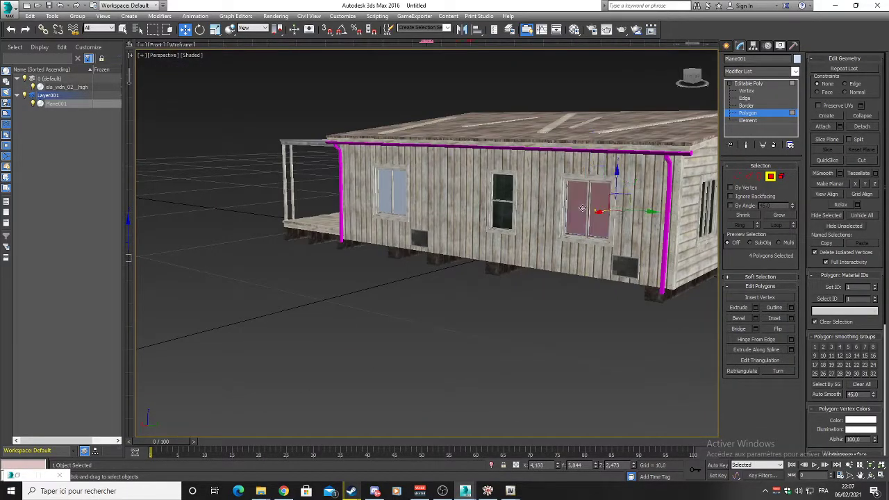
ctrl+click(463, 193)
ctrl+click(400, 186)
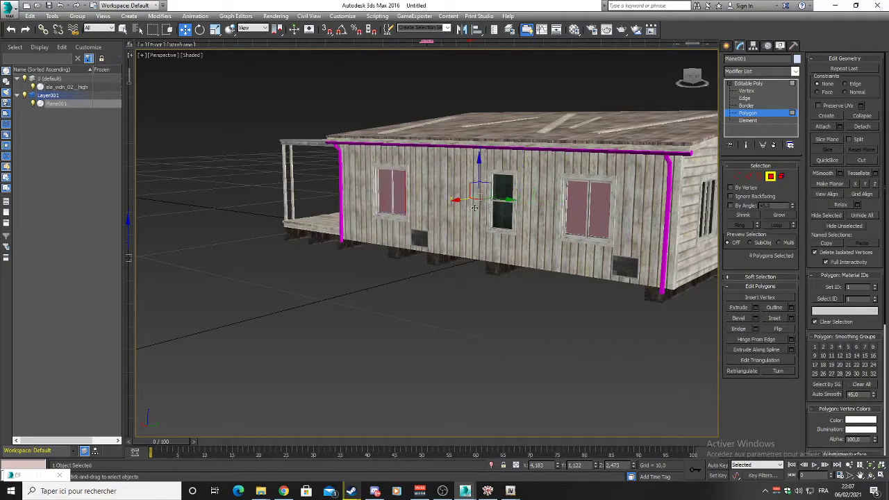
key(F2)
key(F2)
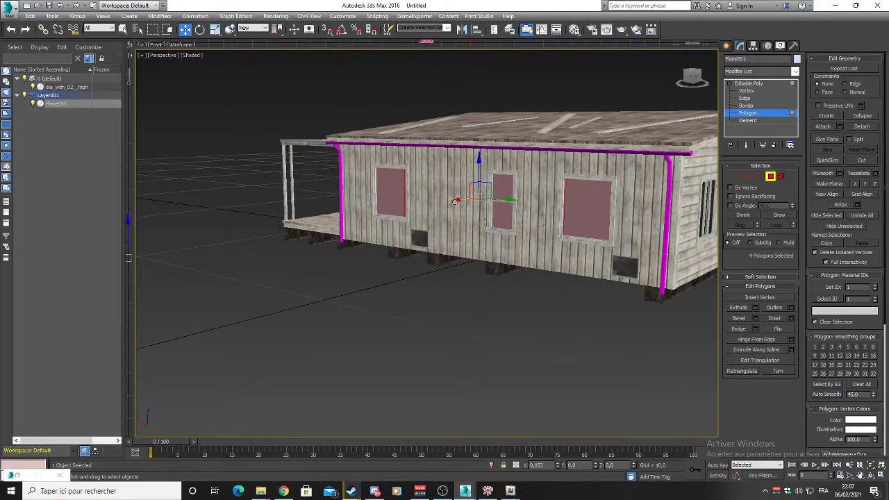
key(F2)
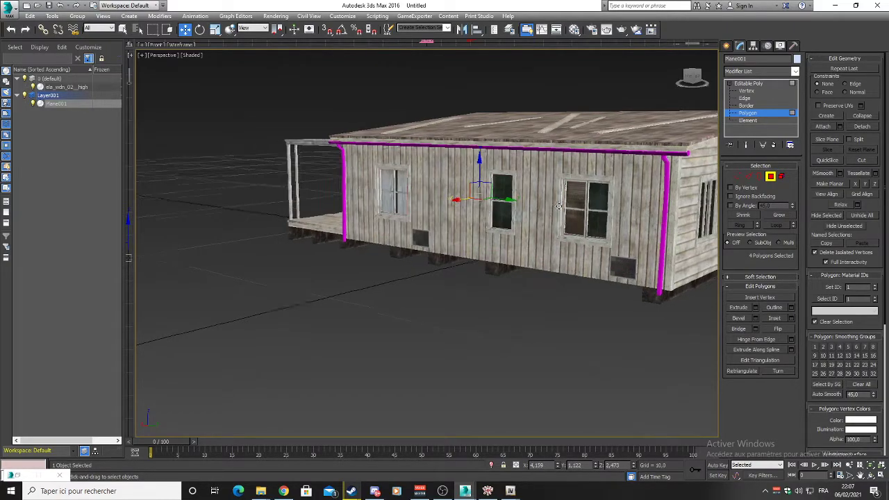
alt+middle_drag(455, 202, 526, 164)
Step: Hide the house model and switch the interior shell to Edge selection
click(38, 87)
click(38, 87)
click(38, 88)
click(38, 88)
click(39, 87)
click(34, 87)
click(34, 87)
alt+middle_drag(443, 115, 465, 195)
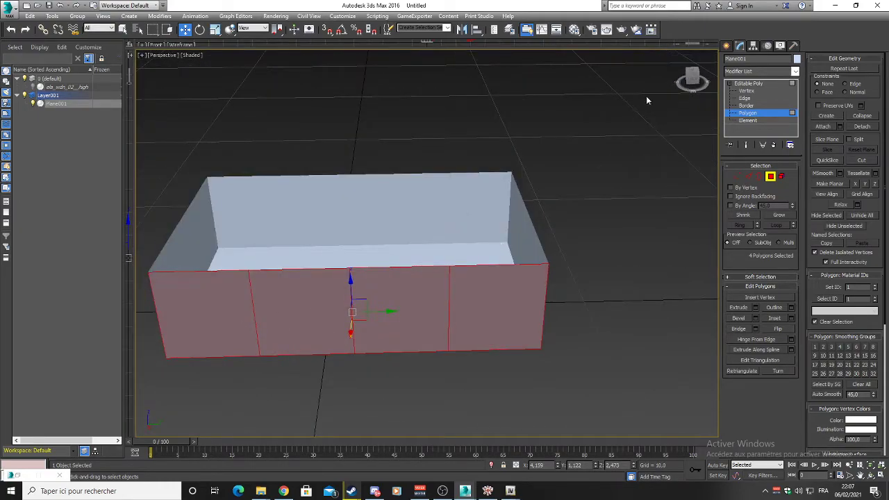
click(745, 98)
click(442, 299)
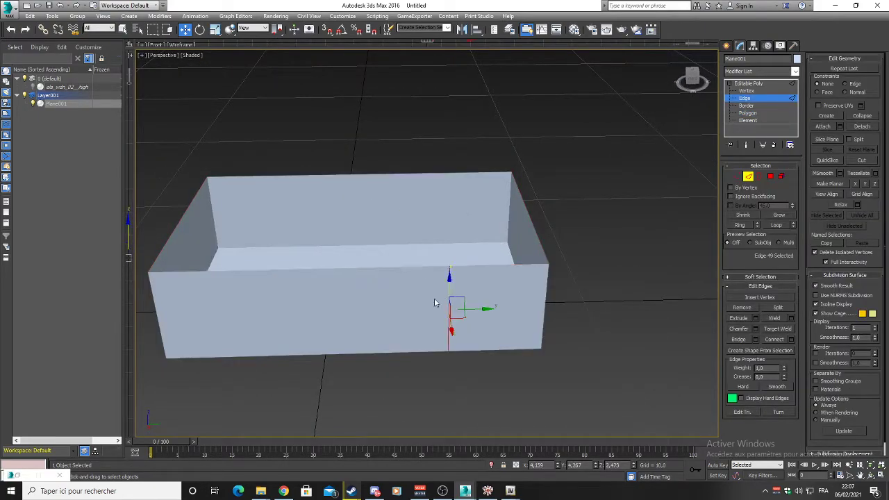
click(192, 55)
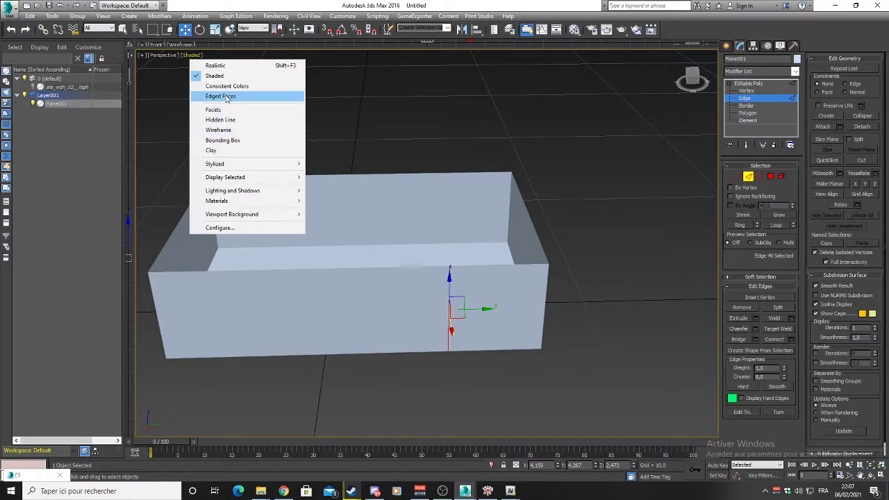
click(232, 85)
click(197, 55)
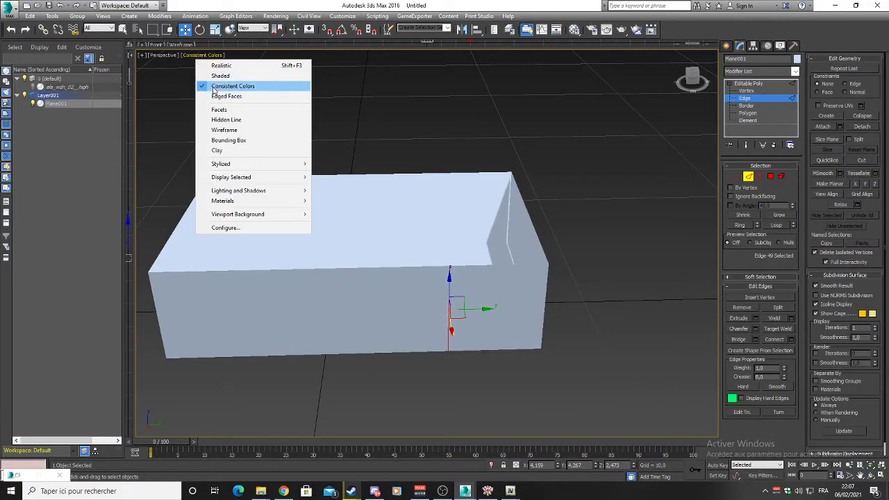
click(214, 85)
click(215, 58)
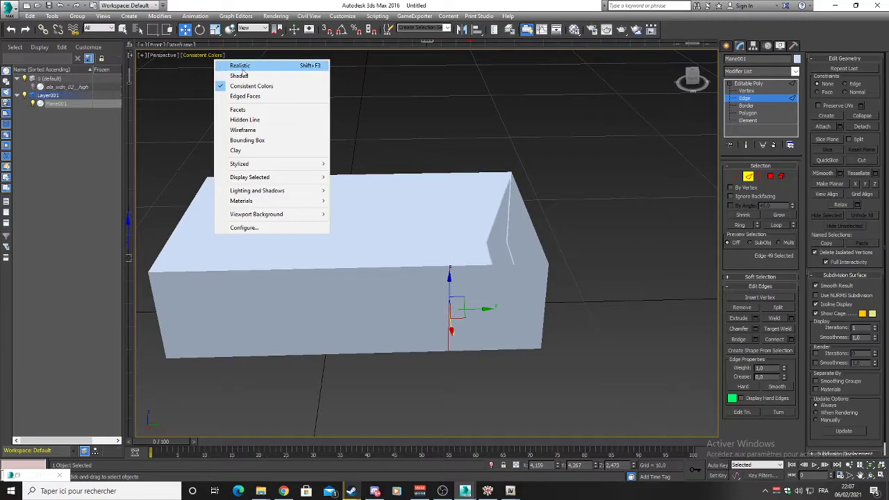
click(221, 65)
click(198, 56)
click(207, 76)
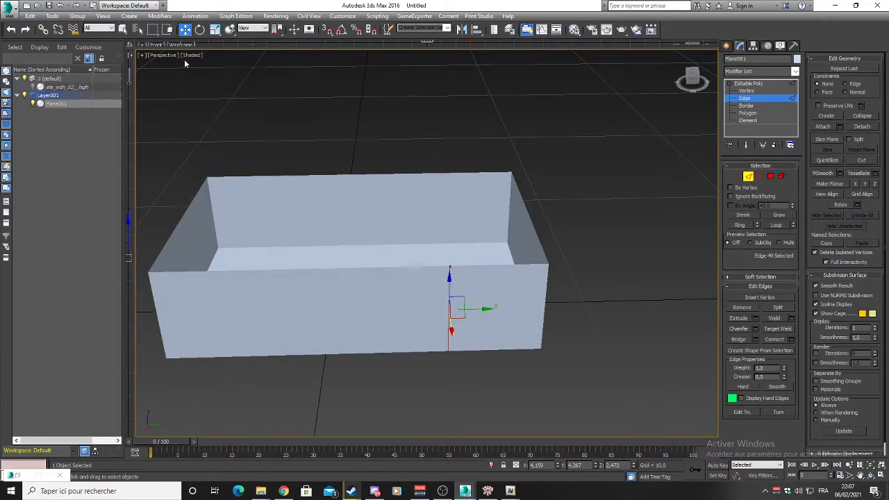
Step: Turn on Edged Faces display in the perspective viewport
click(185, 61)
click(190, 56)
click(219, 96)
Step: Try to remove the three intermediate vertical edges from each of the shell's four walls
alt+middle_drag(371, 258, 381, 186)
click(436, 265)
ctrl+click(339, 251)
ctrl+click(244, 250)
alt+middle_drag(244, 250, 616, 257)
alt+middle_drag(382, 241, 499, 288)
ctrl+click(555, 187)
ctrl+click(459, 177)
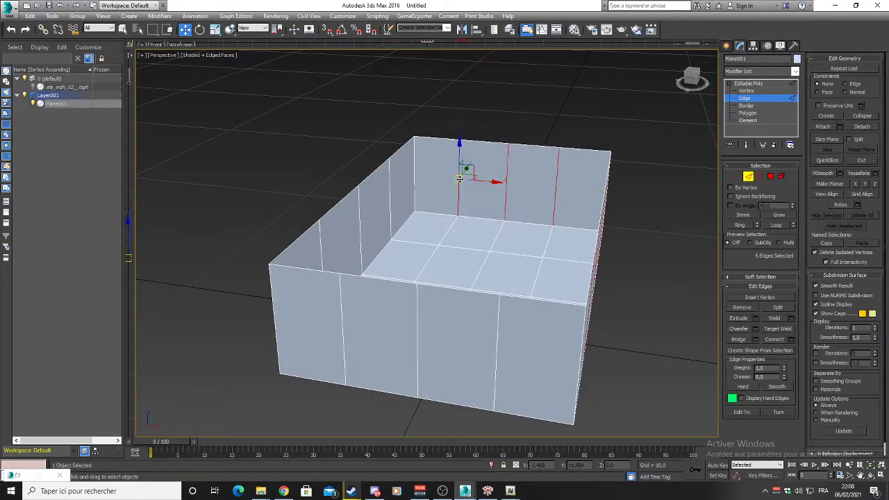
ctrl+click(341, 319)
ctrl+click(418, 340)
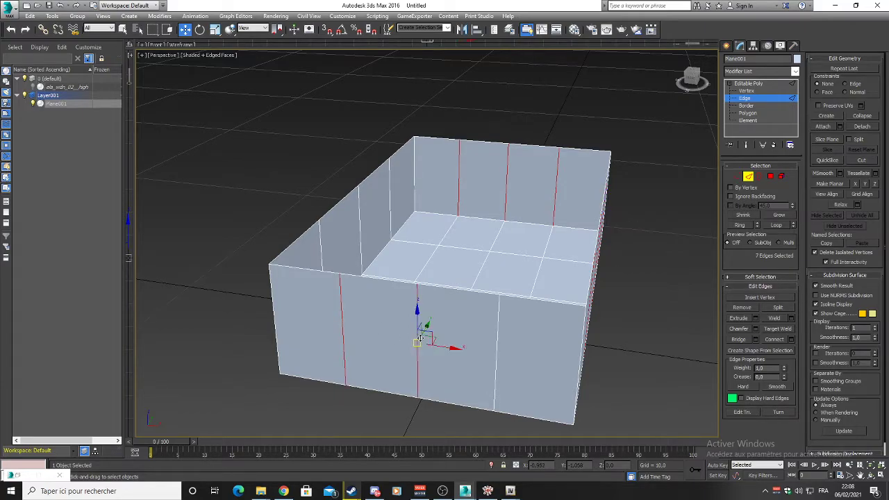
ctrl+click(495, 351)
alt+middle_drag(572, 260, 439, 203)
ctrl+click(404, 182)
ctrl+click(564, 177)
alt+middle_drag(602, 214, 559, 224)
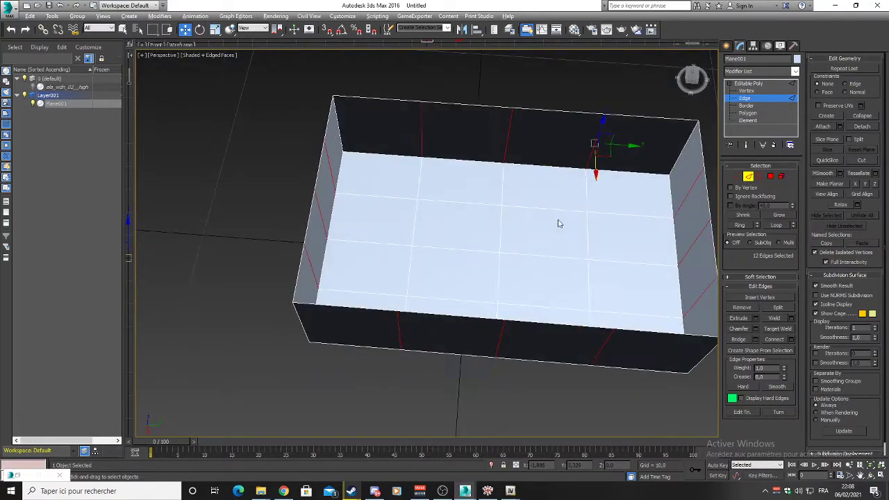
click(747, 308)
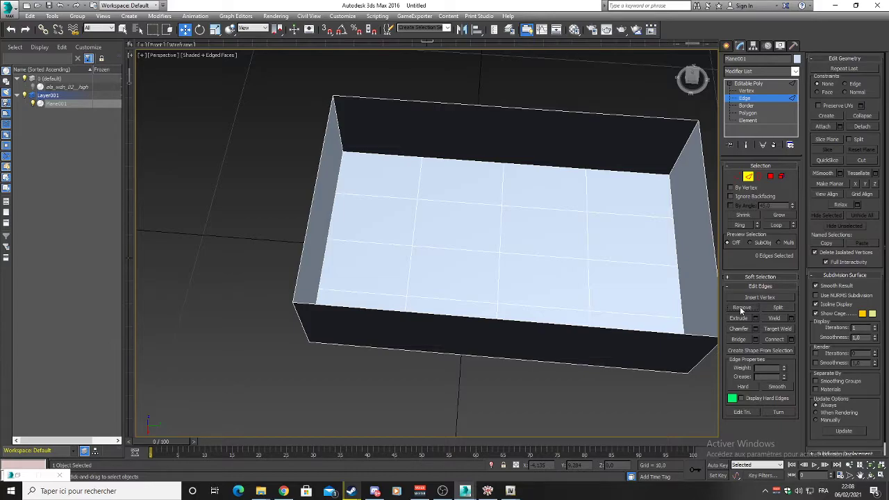
key(ctrl+z)
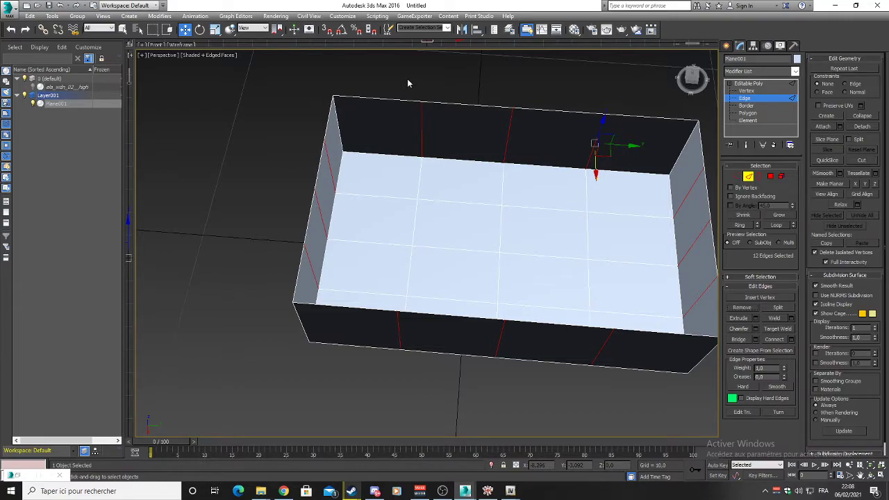
alt+middle_drag(404, 131, 545, 70)
click(470, 149)
alt+middle_drag(470, 149, 503, 159)
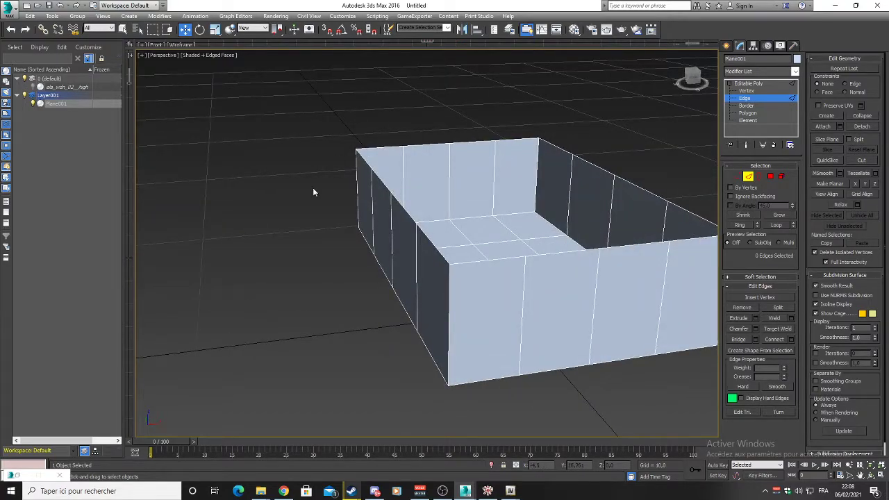
Step: Select the top edges of the shell's two long walls and bridge them to form the ceiling
alt+middle_drag(380, 260, 565, 198)
click(747, 106)
click(745, 98)
alt+middle_drag(681, 104, 610, 112)
click(653, 175)
ctrl+click(588, 165)
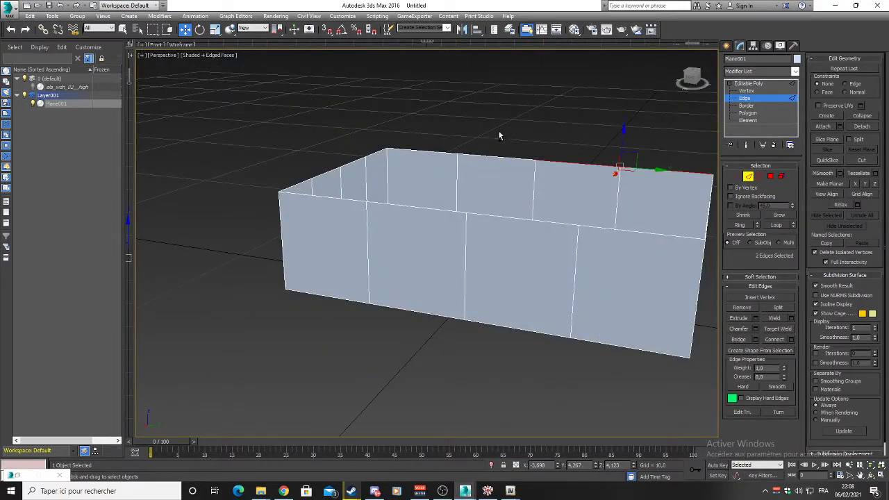
alt+middle_drag(547, 141, 425, 123)
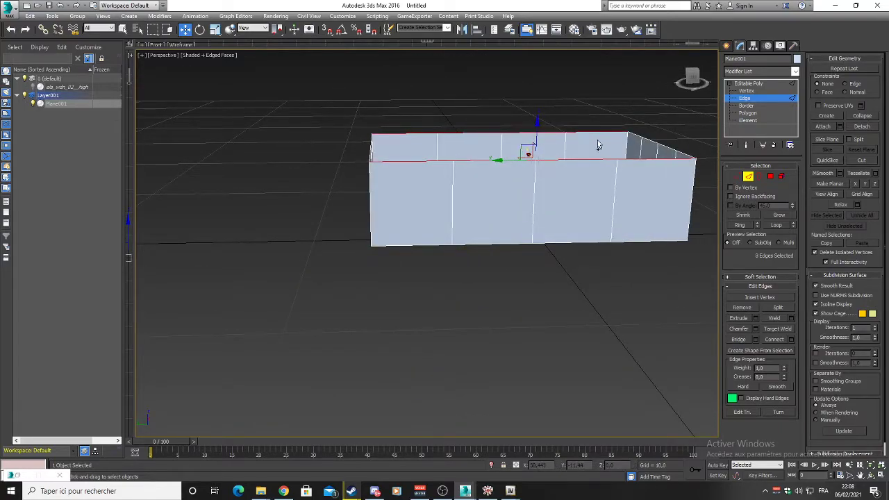
alt+middle_drag(634, 154, 582, 198)
click(739, 339)
alt+middle_drag(690, 292, 321, 162)
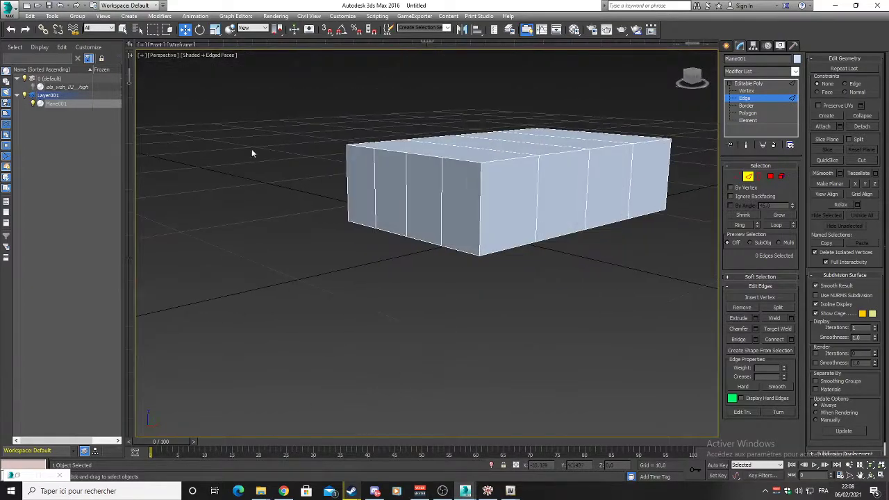
Step: Unhide the house model and check the interior shell against its door and window openings
click(34, 86)
alt+middle_drag(489, 193, 583, 181)
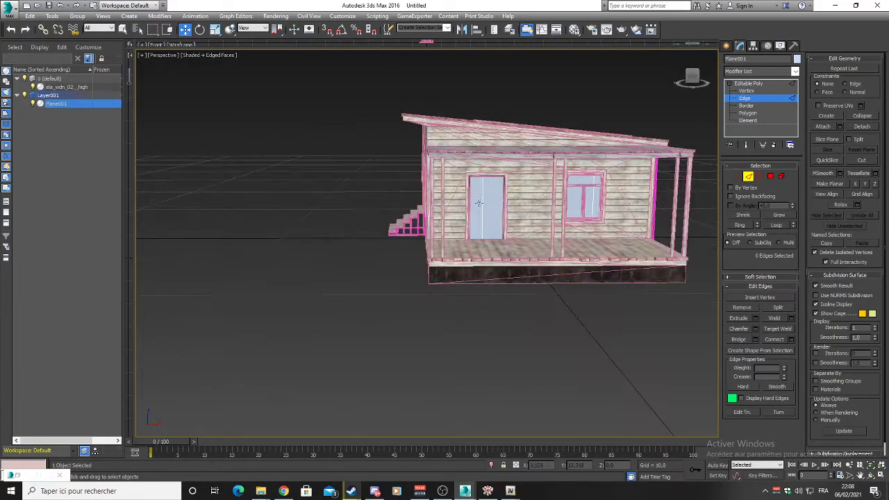
scroll(496, 194, up, 8)
scroll(497, 197, down, 8)
alt+middle_drag(526, 192, 667, 191)
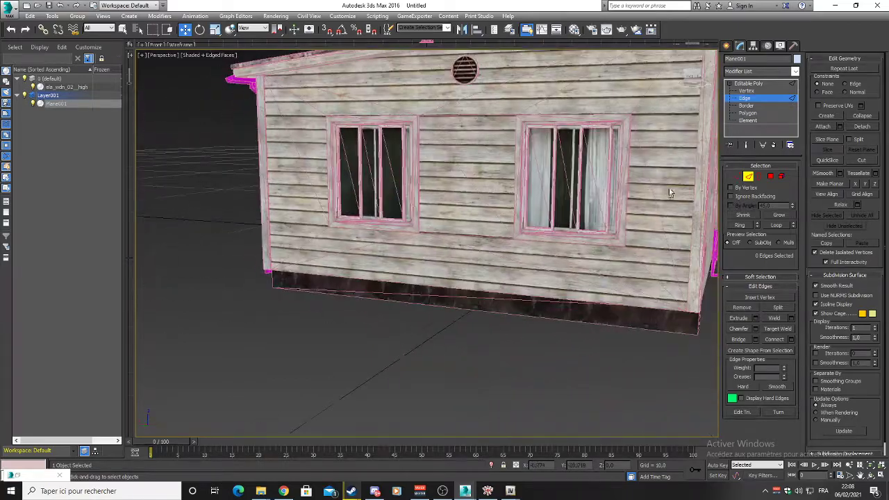
scroll(629, 179, up, 8)
scroll(630, 171, down, 3)
alt+middle_drag(631, 168, 494, 222)
scroll(493, 222, up, 4)
scroll(601, 222, down, 8)
scroll(533, 193, up, 3)
scroll(538, 190, down, 3)
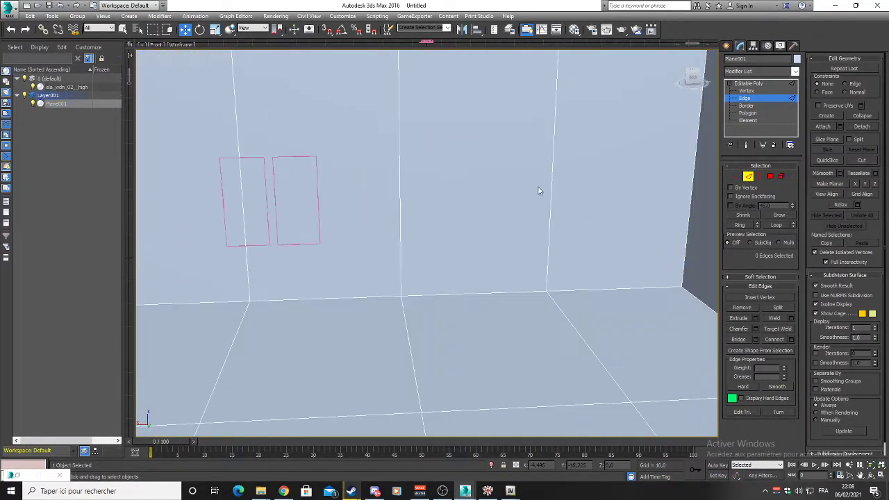
Step: Move the vertical shell edge crossing the porch doorway to the jamb nearest the house corner, at X -2.232, with Edge/Segment snapping
click(751, 93)
click(745, 104)
click(747, 100)
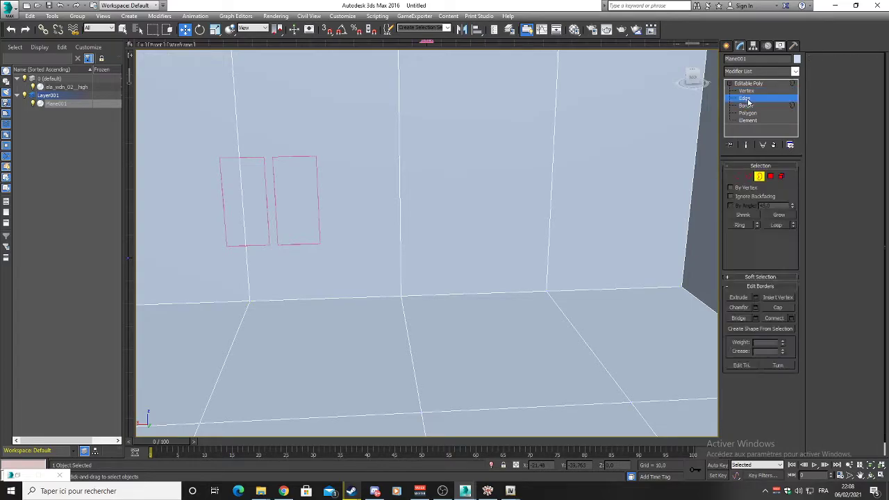
click(555, 122)
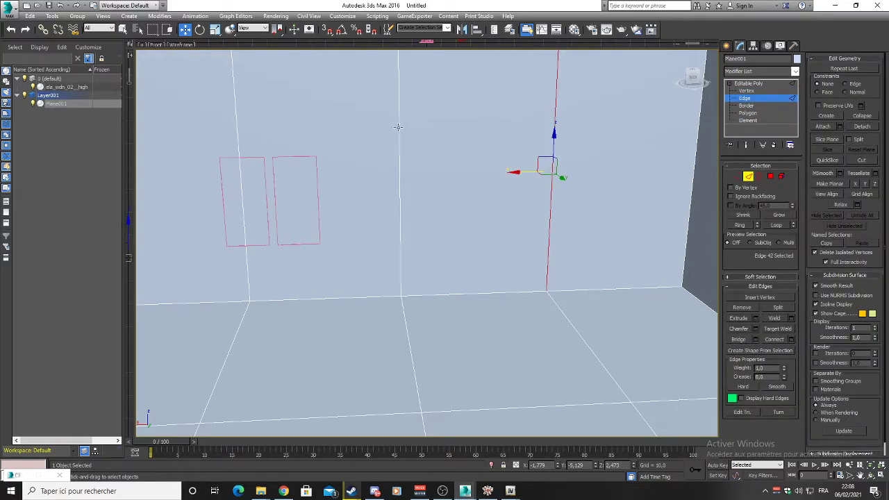
scroll(452, 184, down, 5)
alt+middle_drag(451, 184, 605, 181)
scroll(589, 191, up, 5)
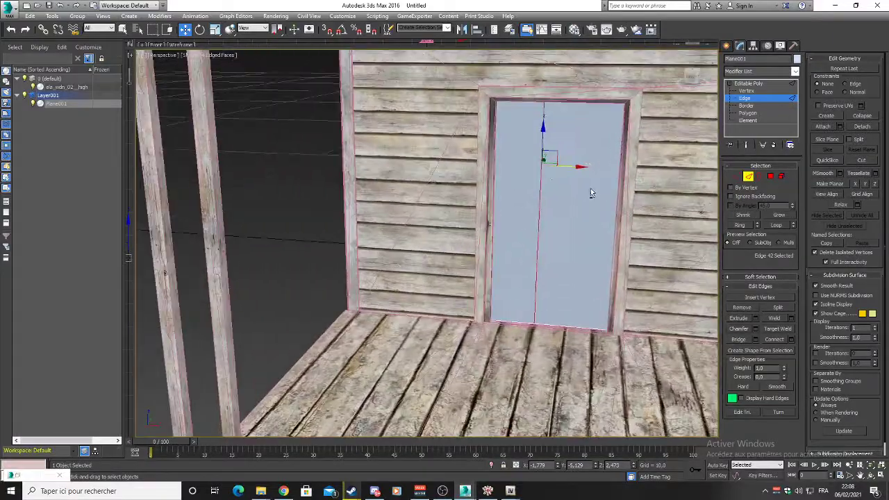
right_click(329, 30)
mouse_move(414, 186)
mouse_down()
mouse_move(106, 212)
mouse_move(48, 283)
mouse_up()
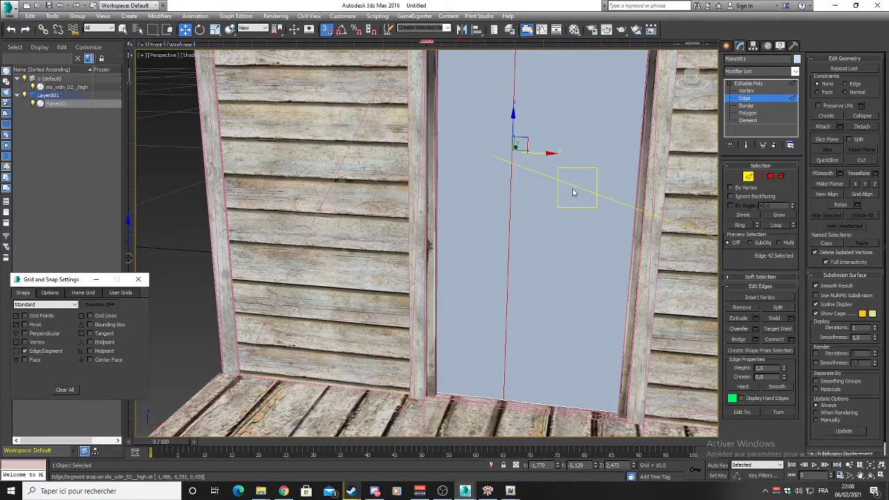
drag(515, 146, 438, 197)
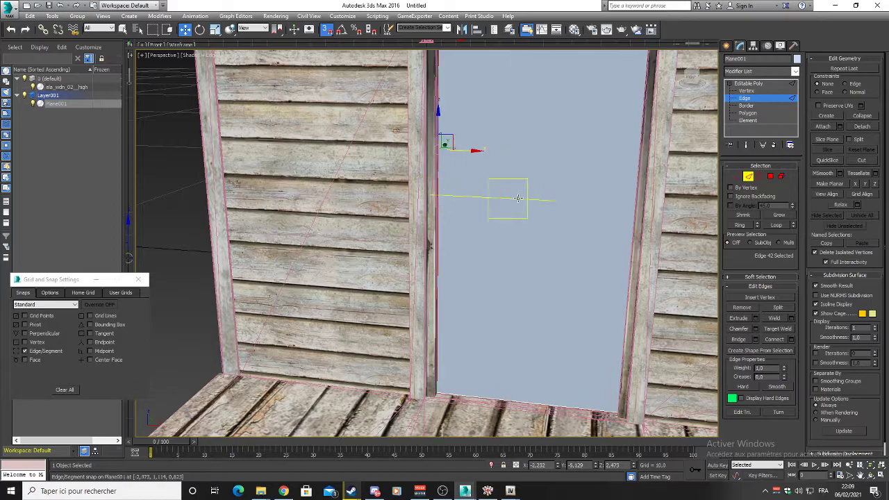
Step: Move the other vertical edge of the porch wall to the doorway's remaining jamb, at X -1.048, with Edge/Segment snapping
scroll(473, 199, up, 6)
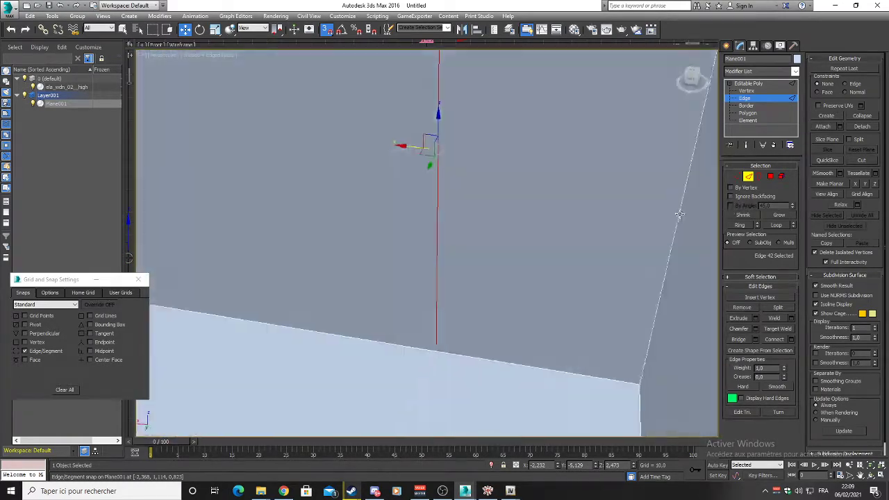
scroll(680, 214, up, 1)
middle_drag(557, 198, 645, 183)
click(321, 167)
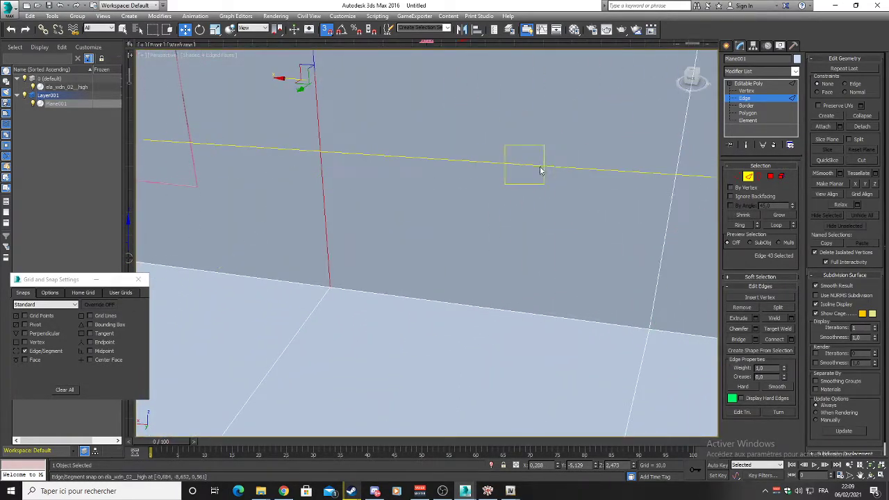
scroll(514, 169, down, 8)
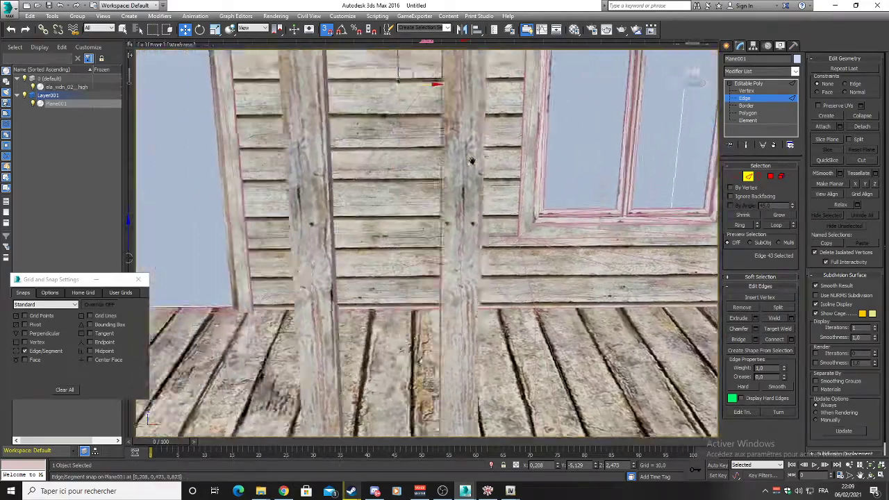
middle_drag(472, 161, 657, 189)
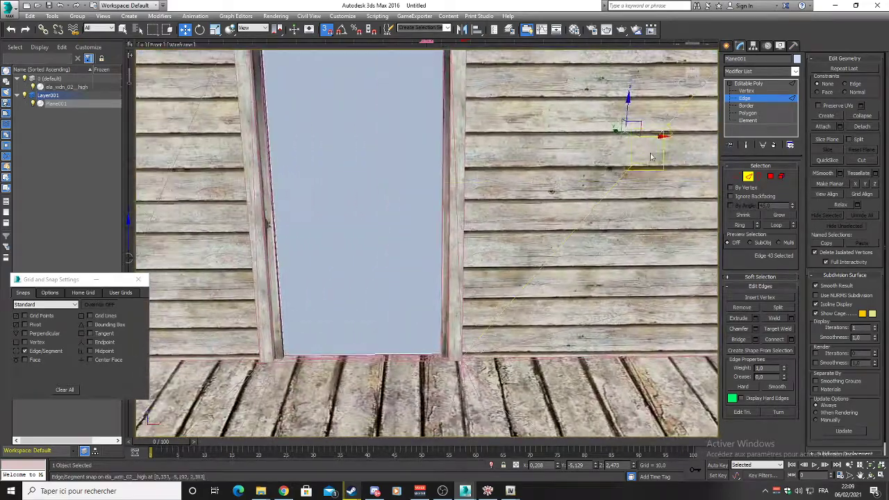
drag(492, 171, 434, 208)
alt+middle_drag(470, 213, 491, 211)
middle_drag(457, 205, 486, 281)
alt+middle_drag(485, 281, 445, 156)
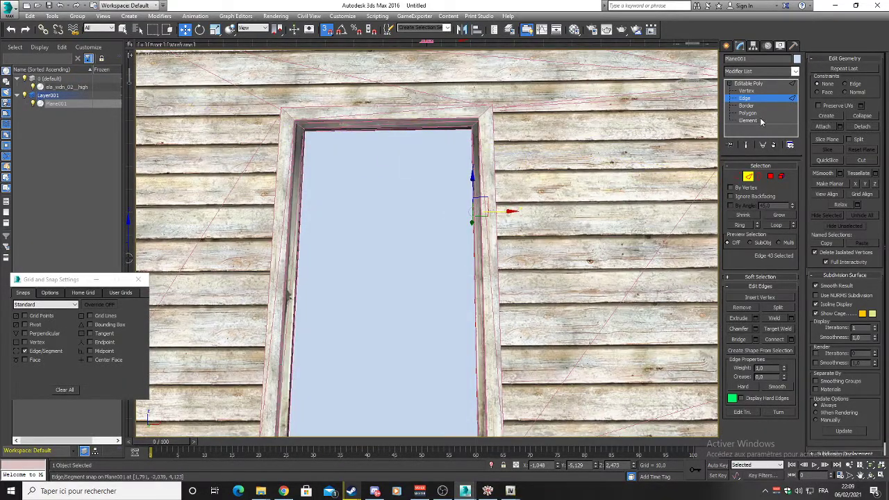
Step: QuickSlice the shell polygon behind the porch doorway horizontally, level with the top of the door frame
click(748, 113)
click(412, 234)
mouse_move(397, 234)
alt+middle_down()
mouse_move(569, 256)
mouse_move(389, 252)
mouse_move(403, 241)
alt+middle_up()
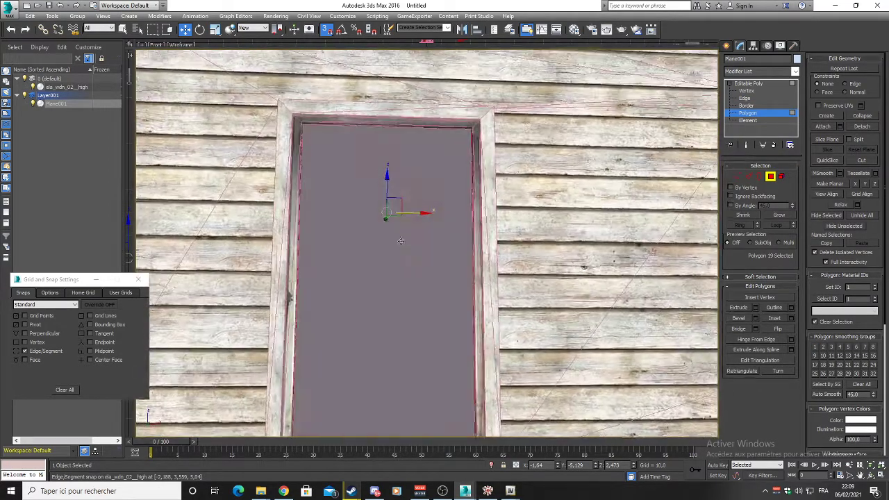
click(836, 160)
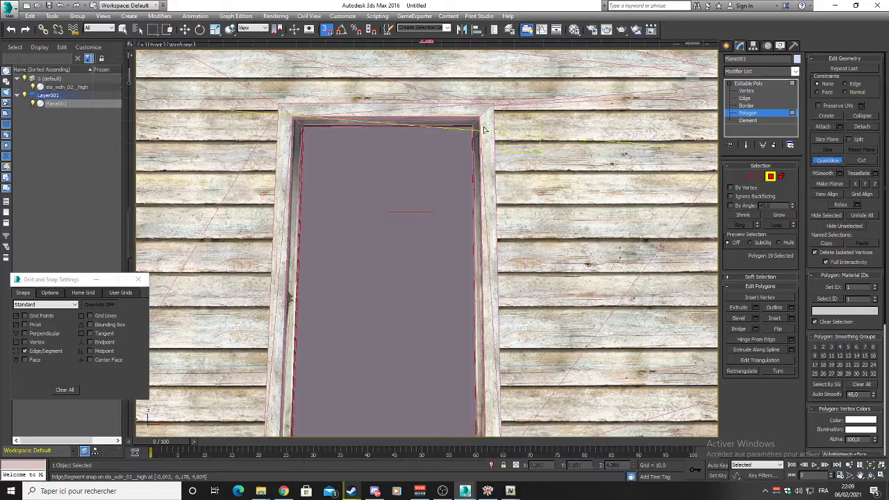
click(345, 128)
mouse_move(441, 179)
alt+middle_down()
mouse_move(610, 195)
mouse_move(443, 194)
alt+middle_up()
click(835, 161)
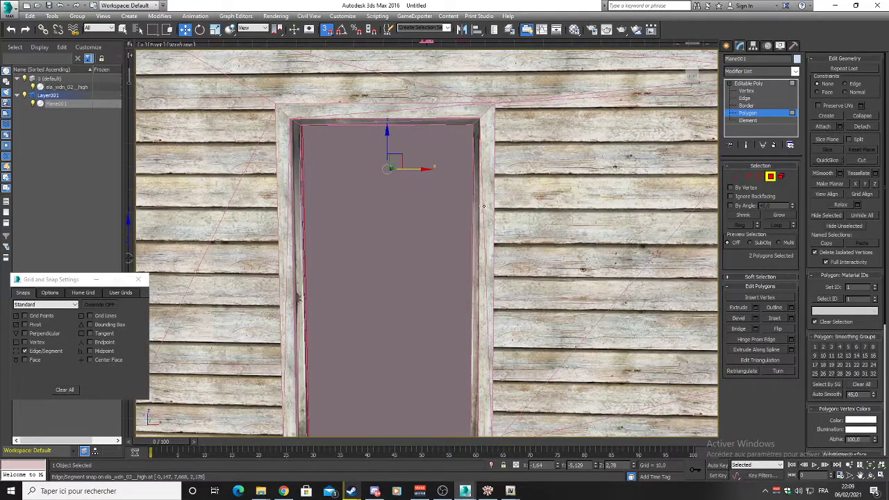
Step: Delete the lower shell polygon that fills the porch doorway, leaving the strip above the frame
key(Delete)
click(433, 368)
alt+middle_drag(433, 368, 642, 355)
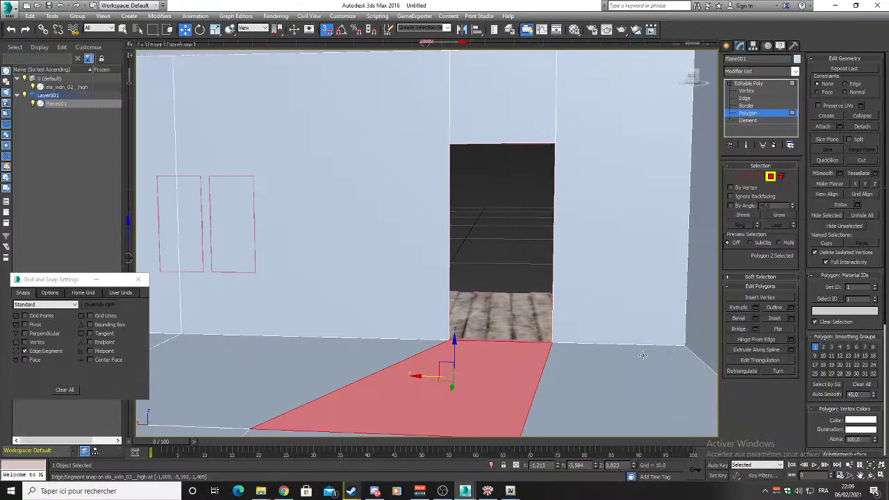
Step: Move the porch wall's vertical edge near the double window to the window side farthest from the door, at X 2.433
alt+middle_drag(423, 250, 155, 199)
scroll(320, 230, down, 3)
middle_drag(551, 234, 413, 199)
scroll(418, 142, up, 5)
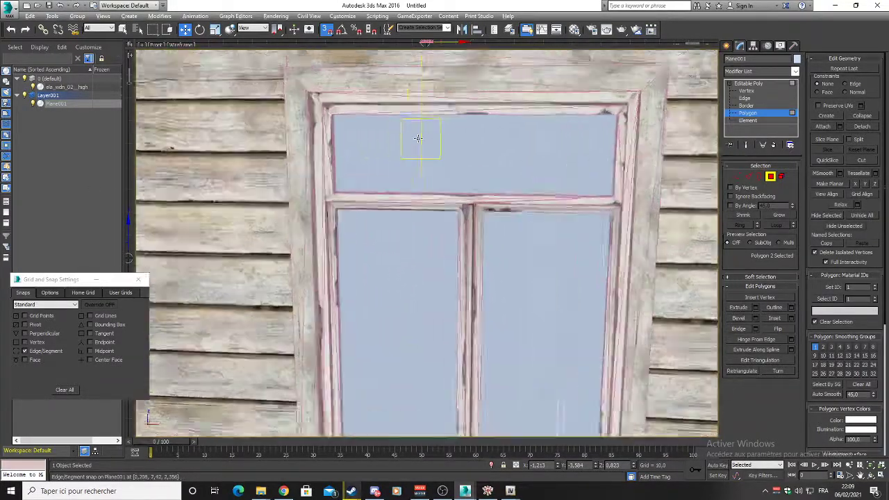
scroll(502, 168, down, 4)
click(778, 98)
double_click(546, 236)
alt+middle_drag(558, 246, 409, 223)
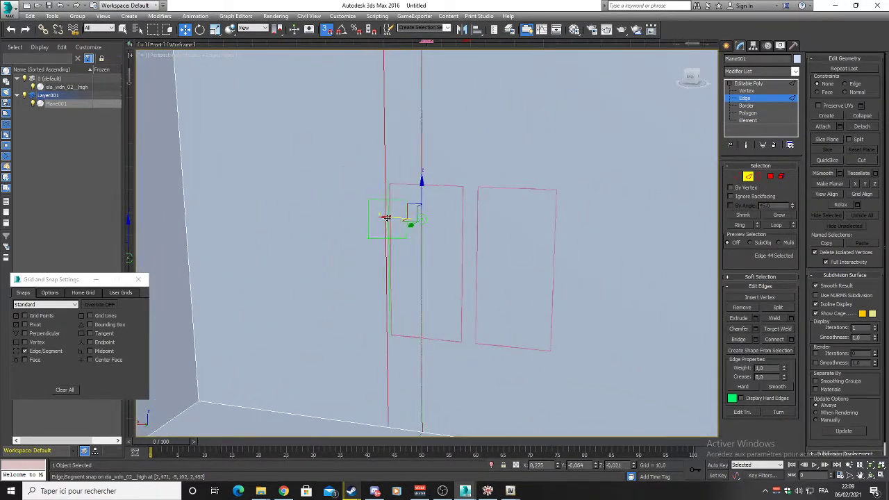
key(f)
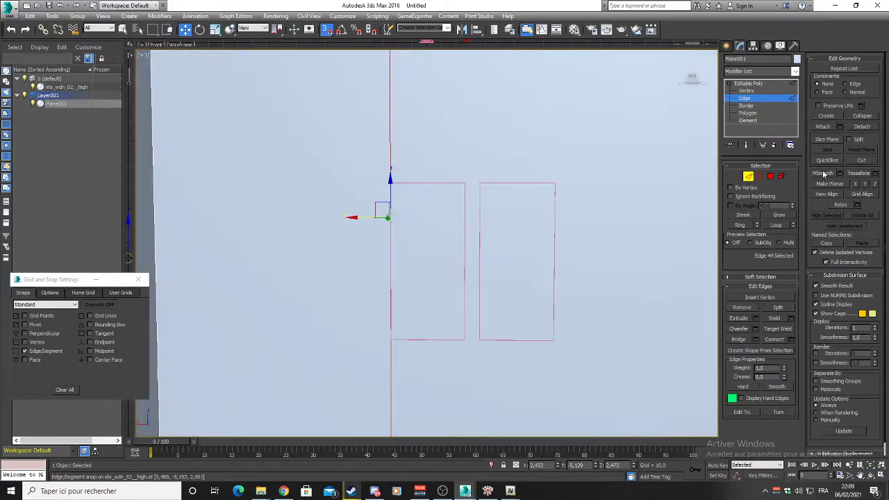
Step: QuickSlice the shell polygon behind the double window vertically along the pane side nearest the porch door
click(826, 162)
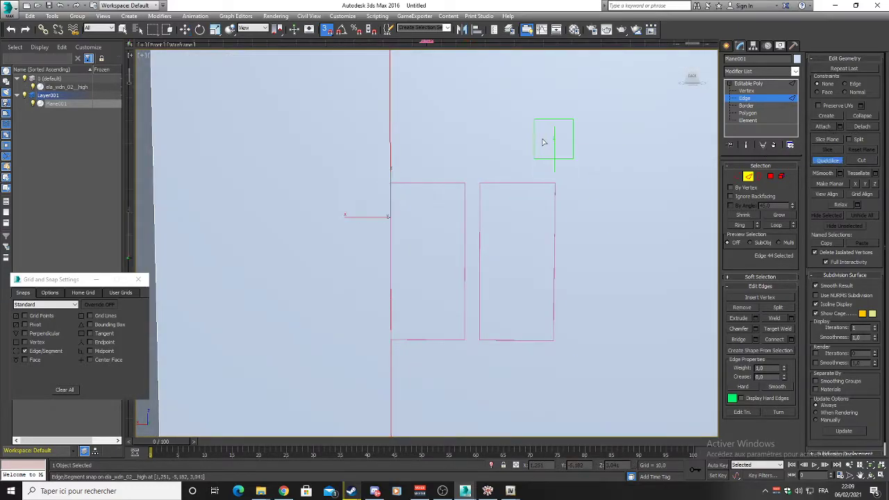
click(826, 161)
click(747, 113)
click(476, 142)
middle_drag(546, 139, 431, 126)
click(826, 160)
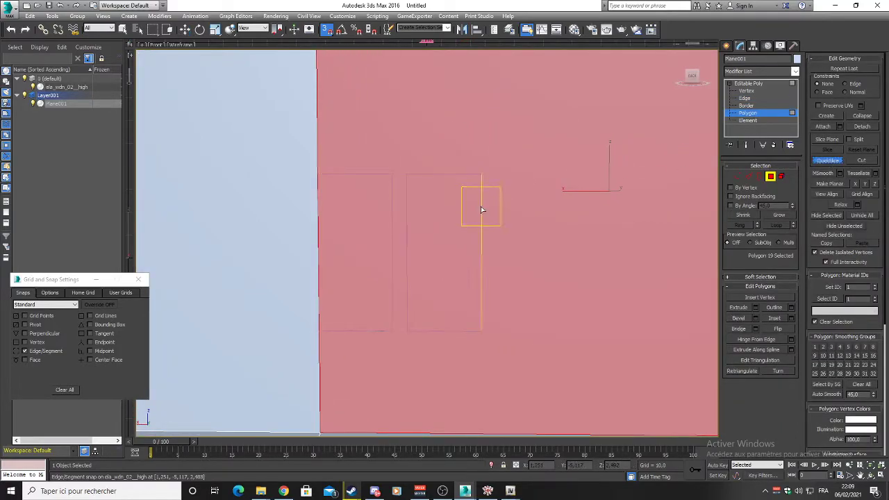
click(400, 181)
Step: QuickSlice the window wall polygons along the top and bottom of the lower panes and both sides of the central mullion
click(422, 176)
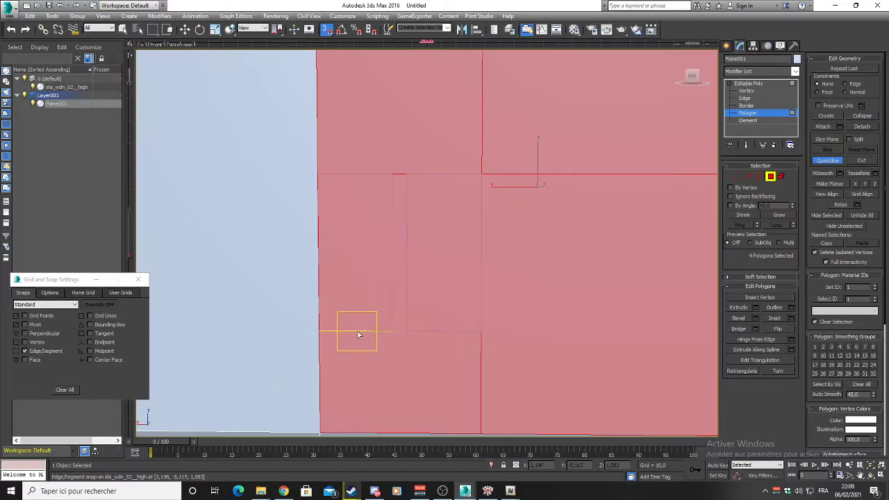
click(380, 332)
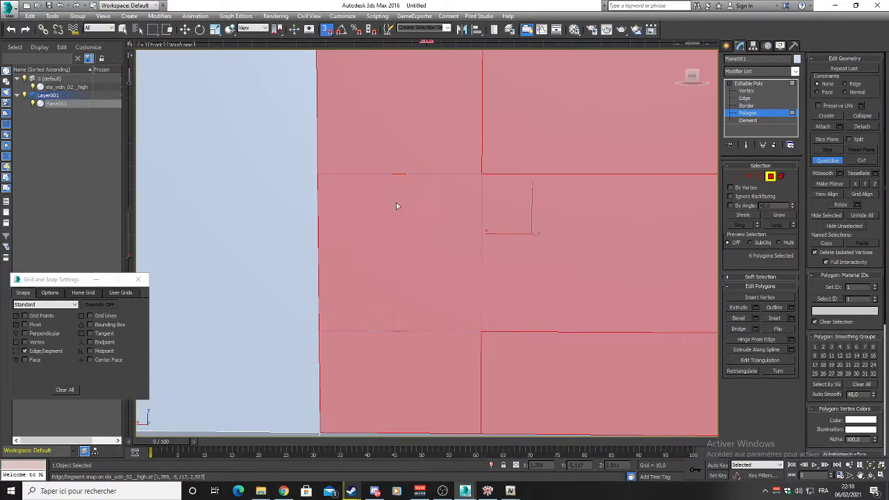
click(408, 250)
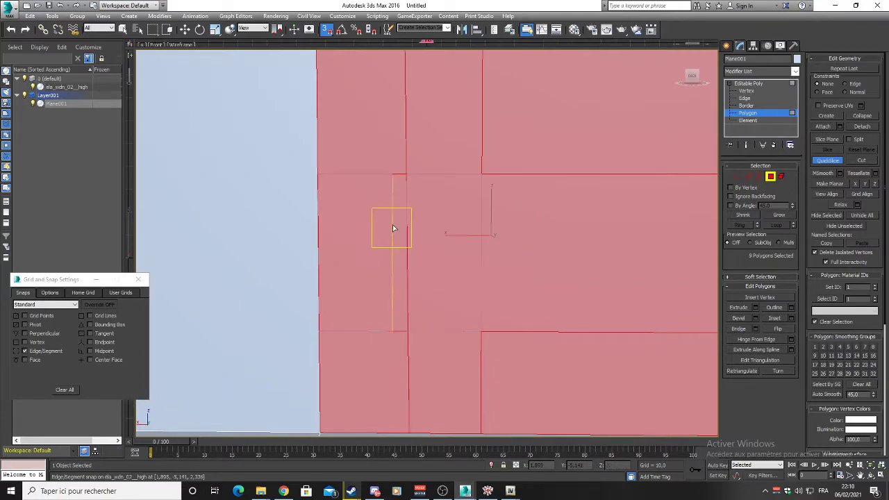
click(391, 238)
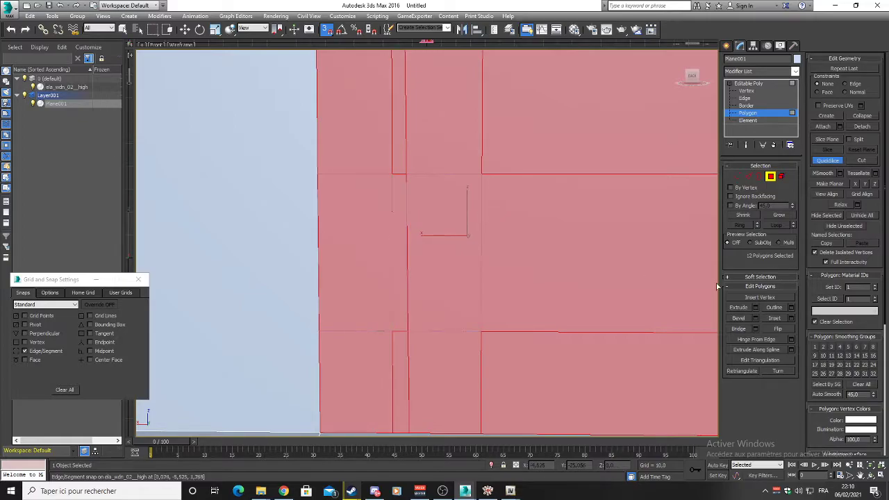
click(827, 164)
Step: Delete the two shell polygons that fill the window's lower panes
click(454, 256)
ctrl+click(352, 250)
alt+middle_drag(378, 246, 397, 237)
click(396, 237)
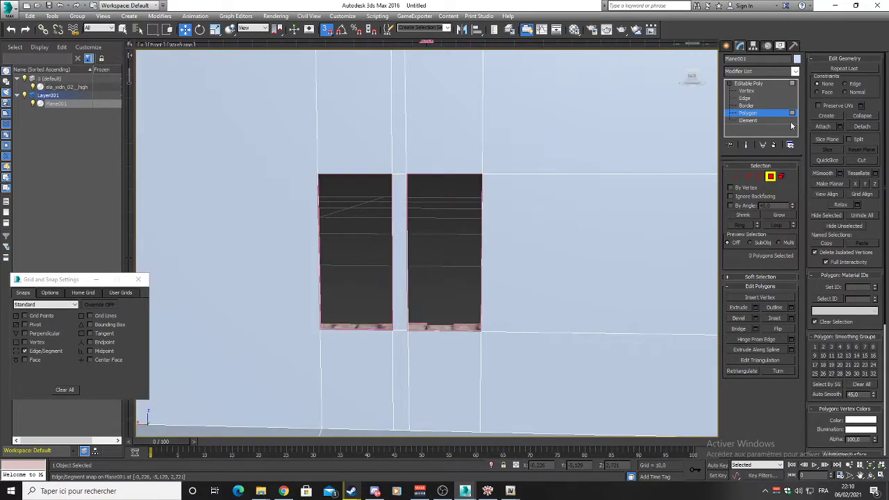
Step: Delete the narrow shell polygon behind the window's central mullion
click(443, 136)
alt+middle_drag(443, 136, 647, 164)
click(357, 251)
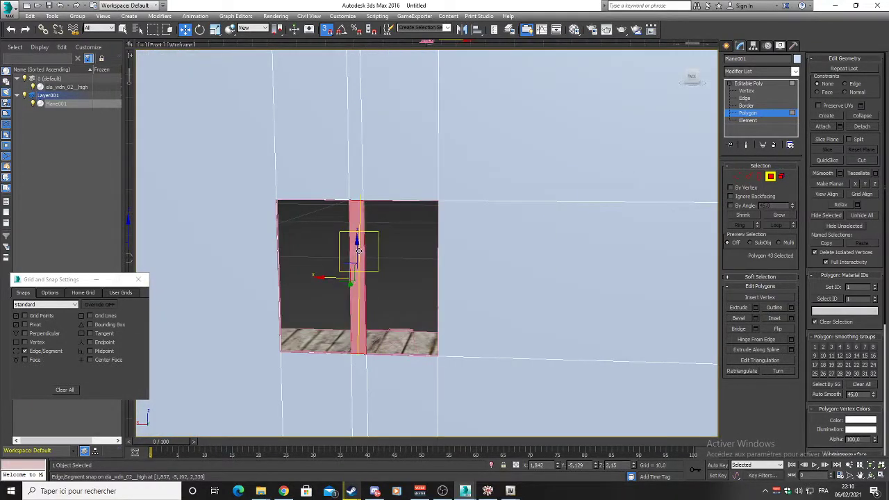
click(393, 195)
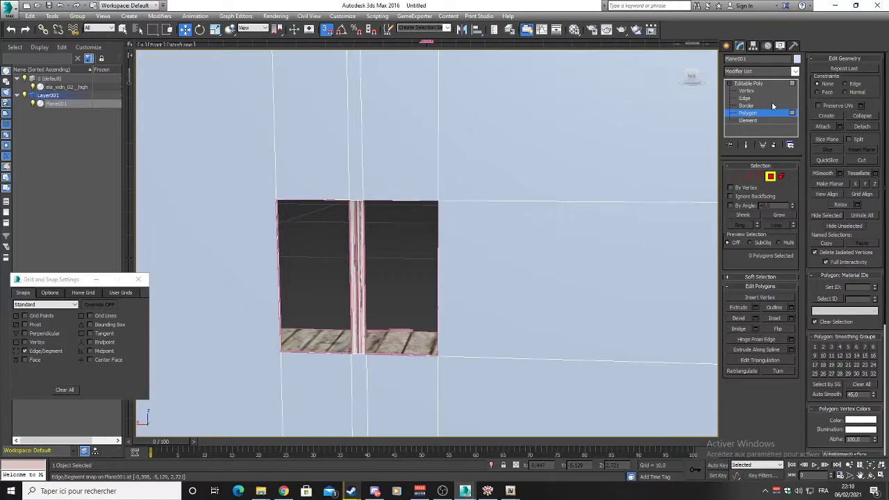
Step: Move the three top edges of the window opening up to the top of the upper pane, at Z 3.129
click(746, 98)
scroll(387, 200, up, 1)
click(393, 200)
ctrl+click(316, 200)
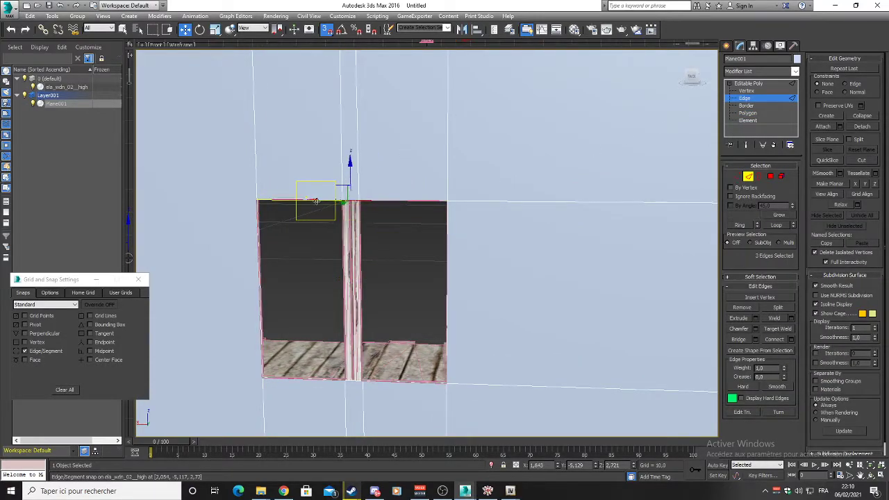
ctrl+click(409, 200)
shift+drag(352, 178, 357, 137)
alt+middle_drag(397, 153, 253, 200)
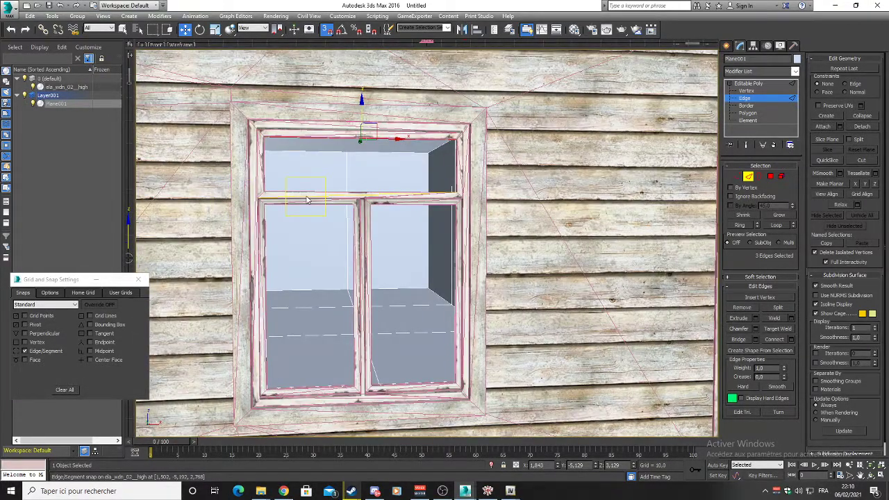
mouse_move(290, 249)
alt+middle_down()
mouse_move(341, 261)
mouse_move(269, 263)
mouse_move(303, 241)
alt+middle_up()
Step: Snap the side wall's vertical edge crossing the stair doorway to the jamb farthest from the electric meter, at Y 1.023
scroll(318, 259, down, 5)
click(218, 250)
alt+middle_drag(219, 250, 370, 235)
scroll(424, 223, up, 6)
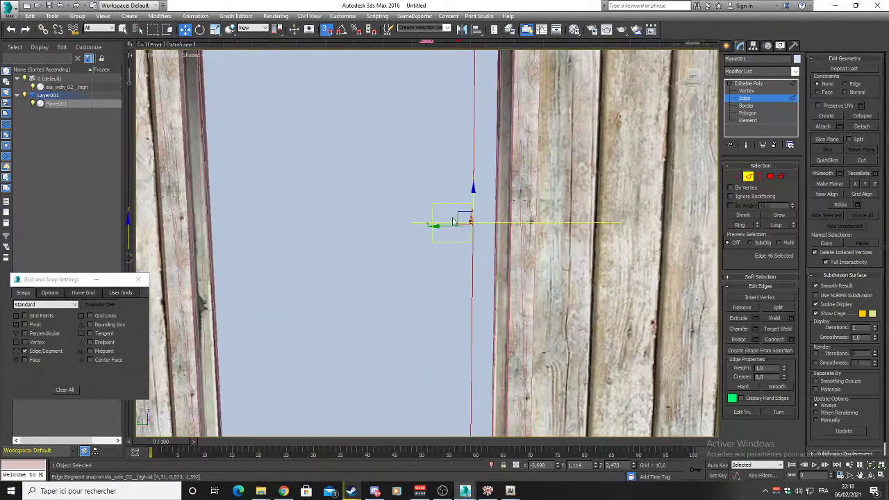
drag(489, 230, 494, 232)
alt+middle_drag(407, 246, 413, 229)
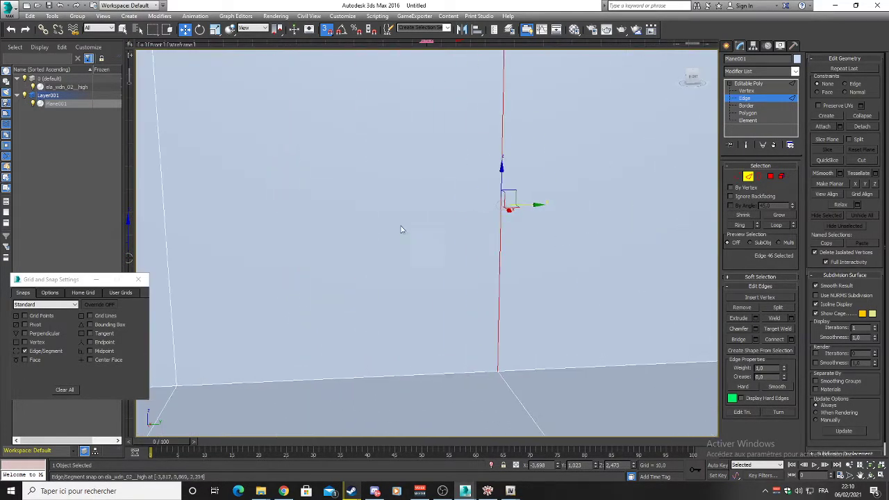
Step: Move the vertical shell edge at the stair doorway across to the jamb nearest the electric meter
click(165, 239)
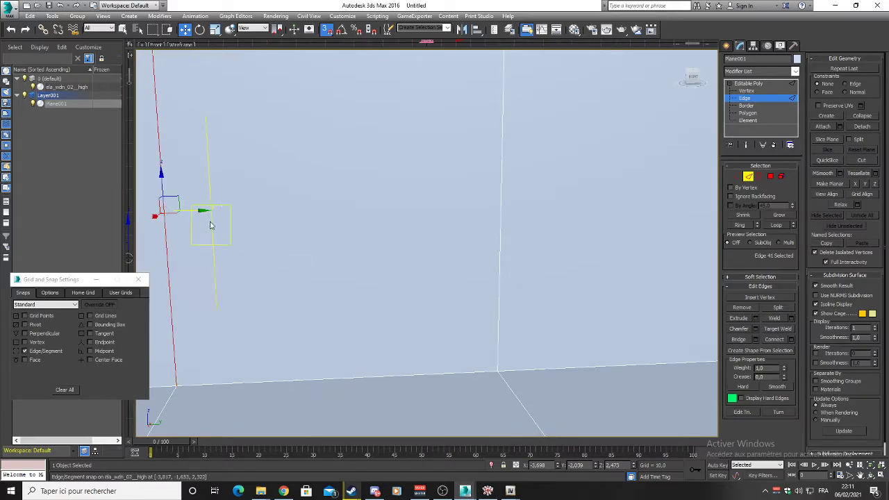
click(507, 228)
alt+middle_drag(505, 242, 466, 222)
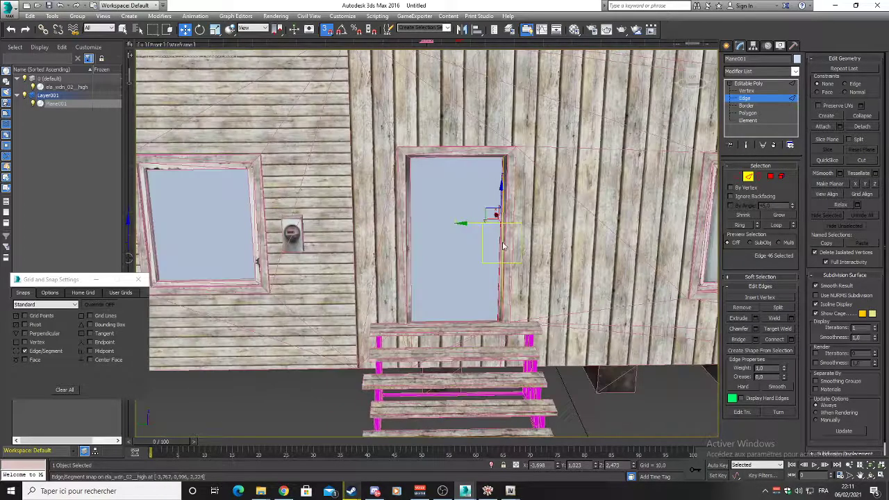
scroll(465, 223, up, 4)
scroll(465, 222, up, 1)
drag(505, 224, 325, 241)
Step: Move the side wall's next vertical edge, at Y -2.039, to the stair doorway jamb farthest from the electric meter
alt+middle_drag(422, 261, 524, 253)
scroll(299, 224, down, 3)
click(165, 210)
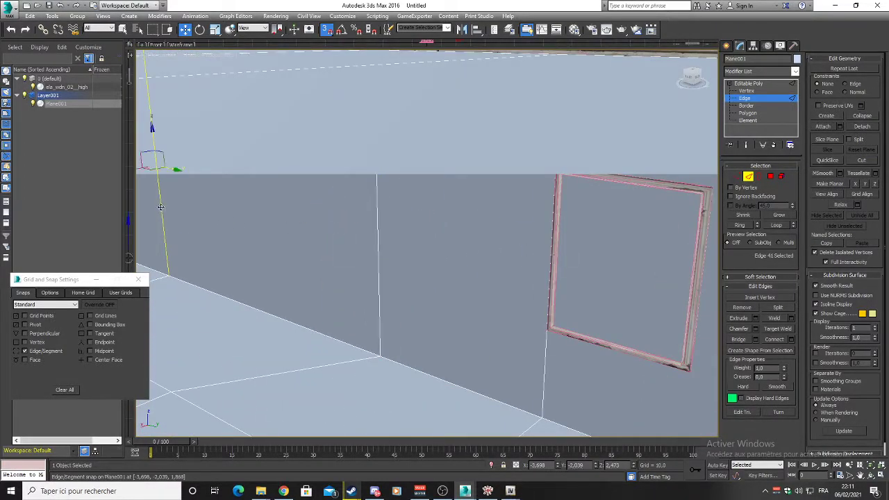
scroll(161, 207, down, 5)
alt+middle_drag(208, 215, 597, 220)
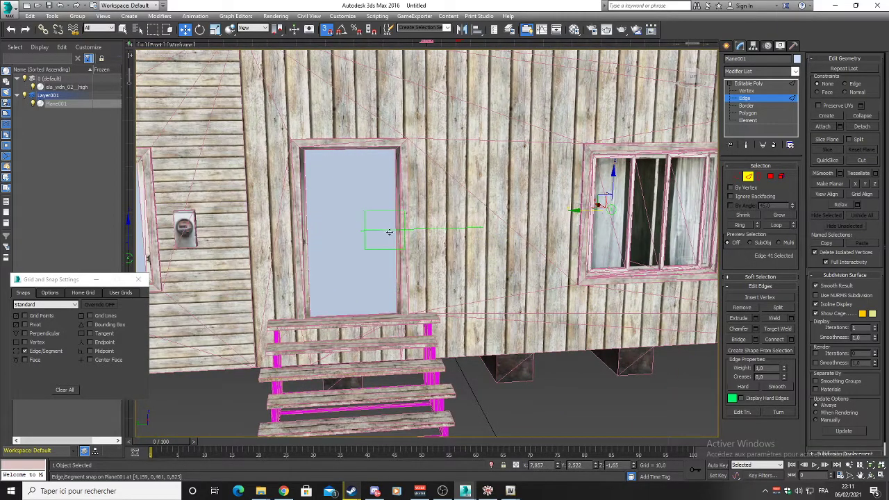
scroll(393, 235, up, 5)
middle_drag(361, 258, 426, 294)
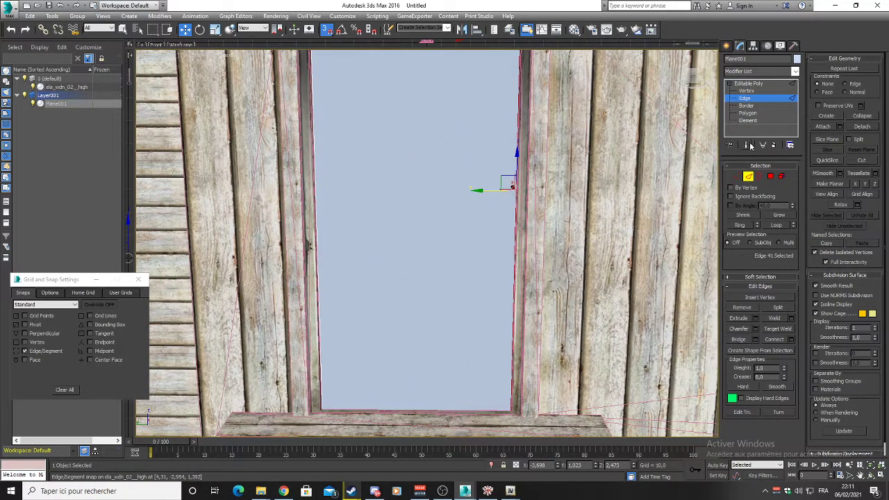
Step: QuickSlice the shell polygon covering the stair doorway along the door opening's top and bottom edges
click(748, 120)
click(748, 112)
click(451, 176)
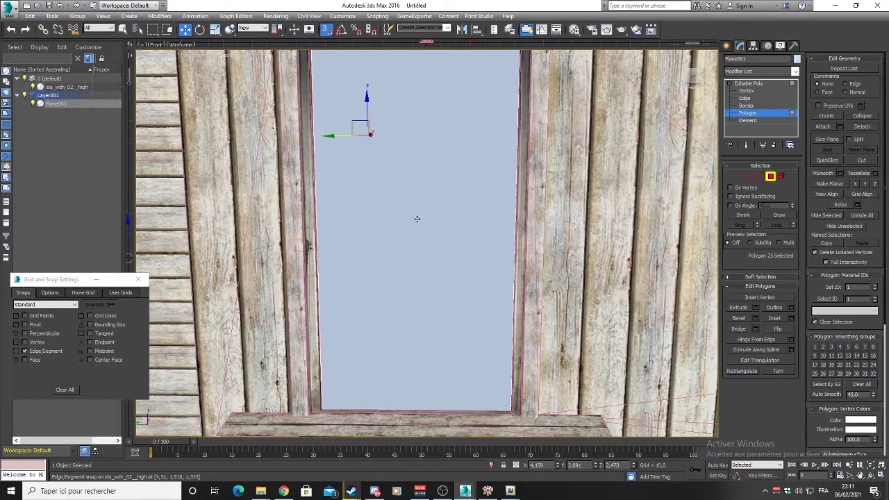
alt+middle_drag(423, 252, 595, 226)
scroll(593, 212, up, 5)
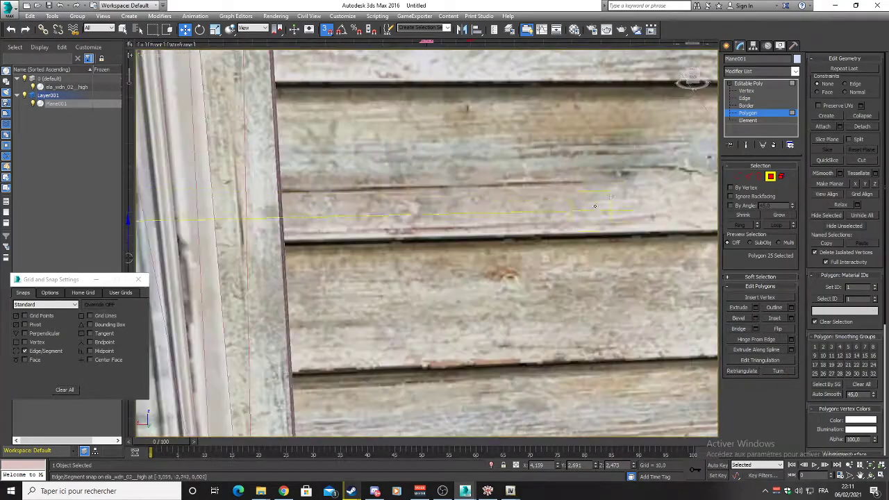
scroll(611, 200, up, 2)
scroll(643, 190, down, 1)
click(675, 157)
middle_drag(644, 191, 554, 207)
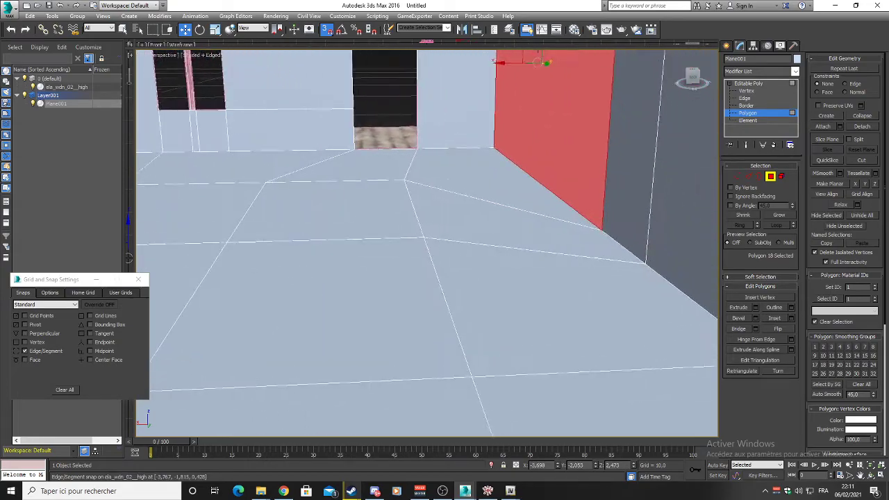
click(630, 176)
scroll(664, 188, down, 5)
middle_drag(577, 179, 507, 229)
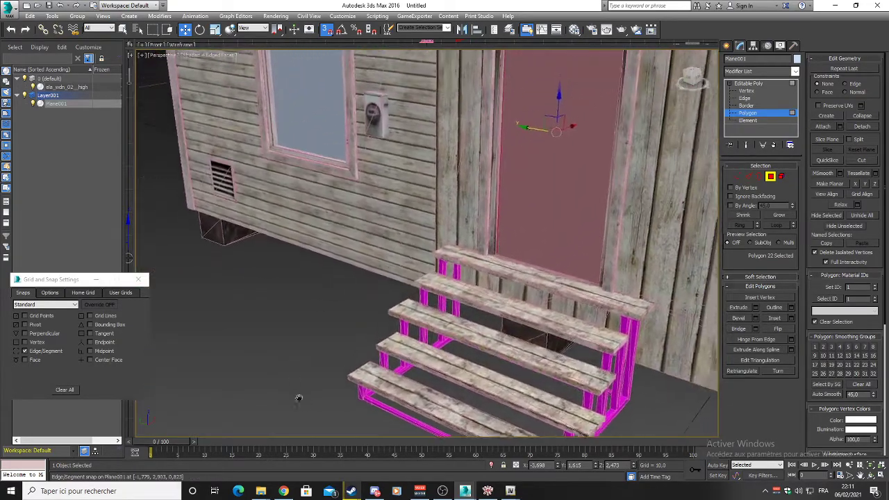
alt+middle_drag(296, 389, 453, 370)
middle_drag(572, 240, 379, 316)
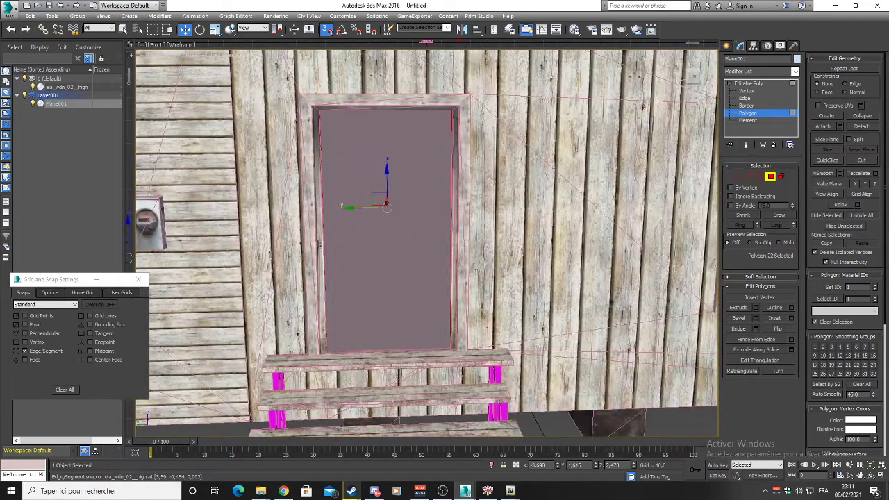
click(828, 163)
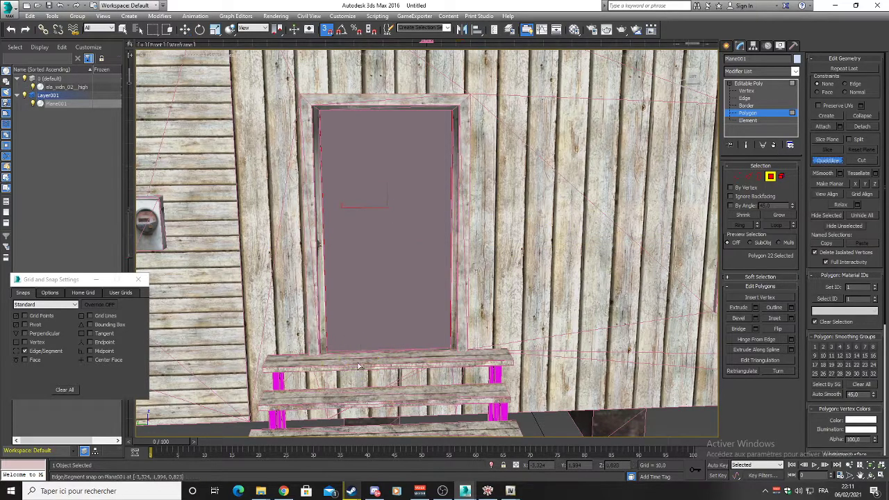
alt+middle_drag(448, 313, 438, 288)
alt+middle_drag(386, 160, 398, 306)
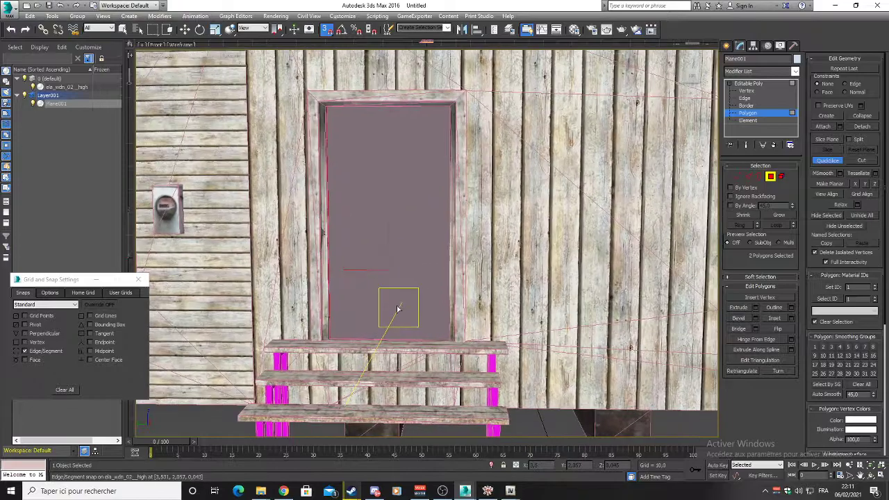
scroll(398, 309, up, 1)
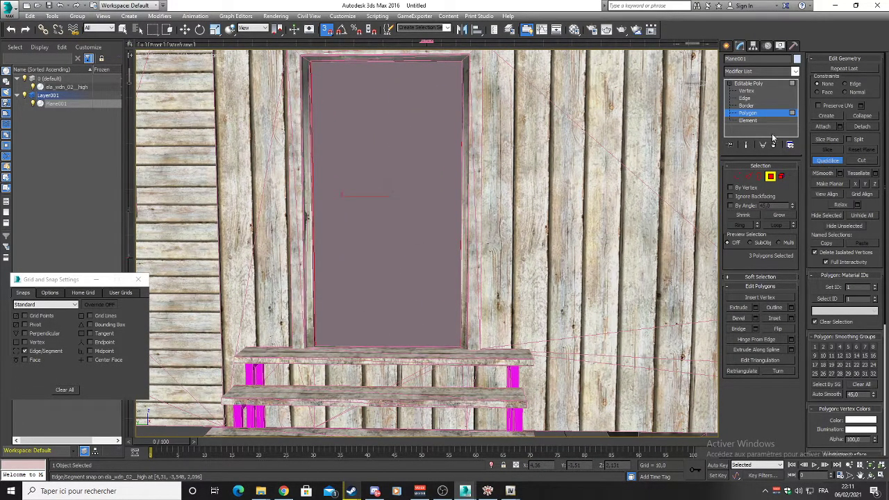
click(817, 163)
Step: Delete the wall polygon between the two slices to open the stair doorway
click(394, 181)
alt+middle_drag(426, 205, 546, 215)
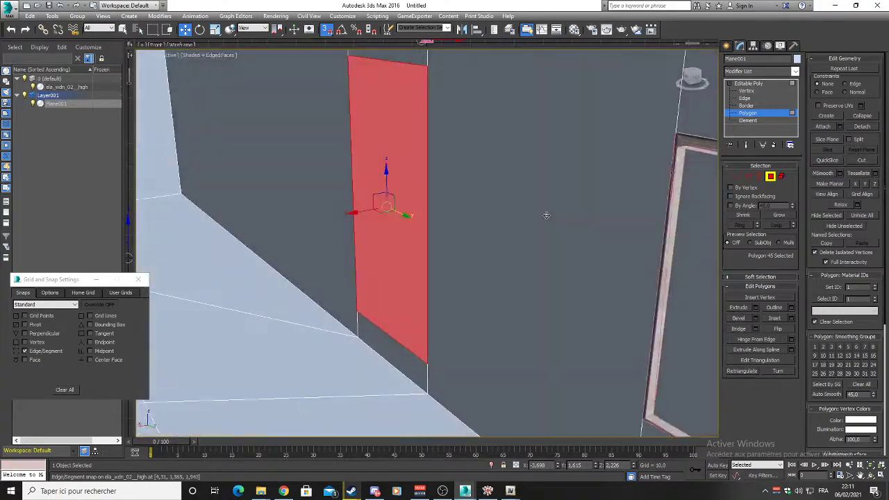
key(Delete)
click(366, 300)
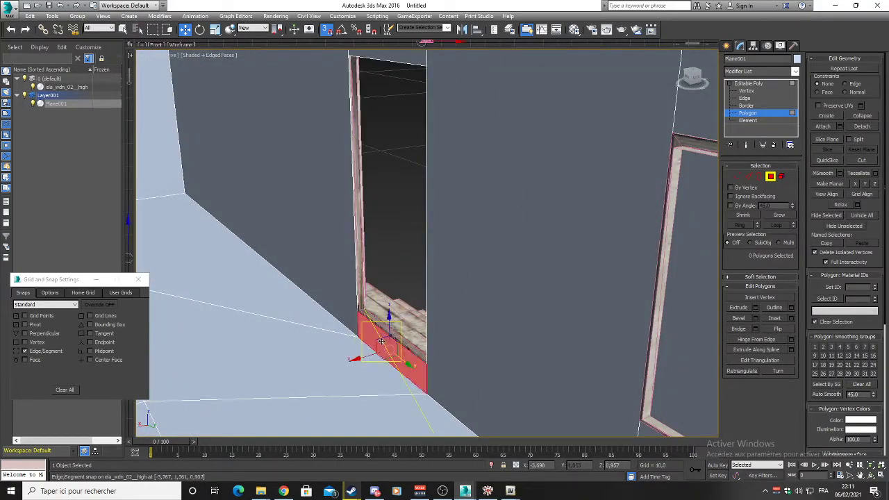
Step: Snap the vertical wall edge between the doorway and the window to the window frame's nearest inner side, at Y 4.337
mouse_move(468, 294)
alt+middle_down()
mouse_move(306, 281)
mouse_move(266, 235)
mouse_move(434, 253)
mouse_move(373, 246)
mouse_move(411, 229)
mouse_move(397, 224)
mouse_move(464, 361)
mouse_move(449, 291)
mouse_move(143, 295)
alt+middle_up()
scroll(295, 275, down, 4)
scroll(390, 246, up, 2)
mouse_move(484, 270)
middle_down()
mouse_move(162, 288)
mouse_move(512, 243)
middle_up()
click(544, 218)
alt+middle_drag(549, 218, 555, 236)
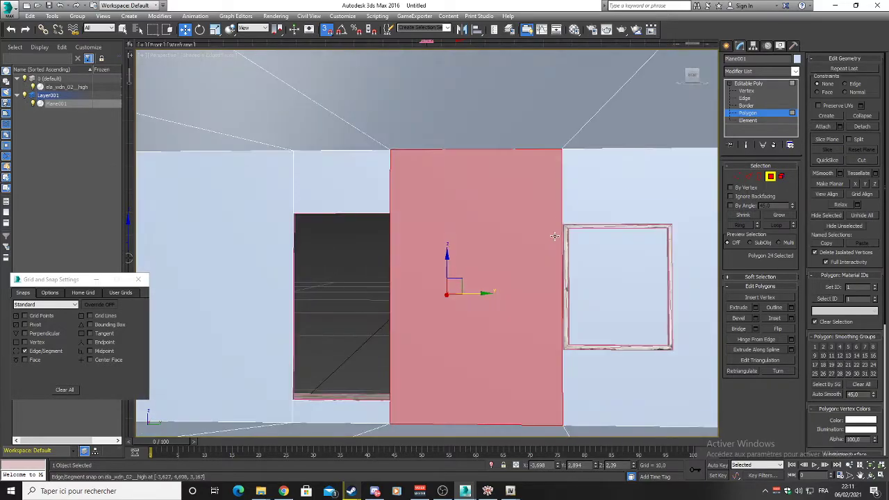
click(745, 98)
click(560, 208)
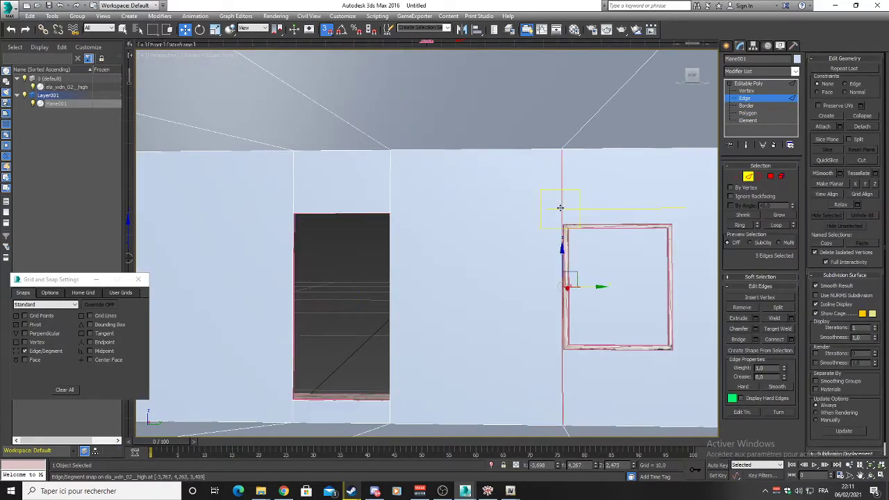
scroll(608, 236, down, 1)
scroll(628, 240, up, 3)
alt+middle_drag(653, 271, 646, 243)
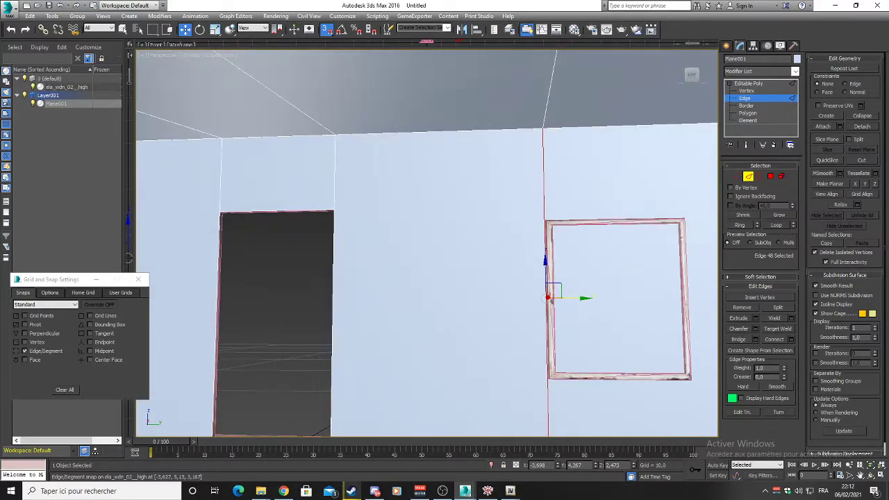
scroll(631, 254, up, 1)
scroll(615, 130, up, 2)
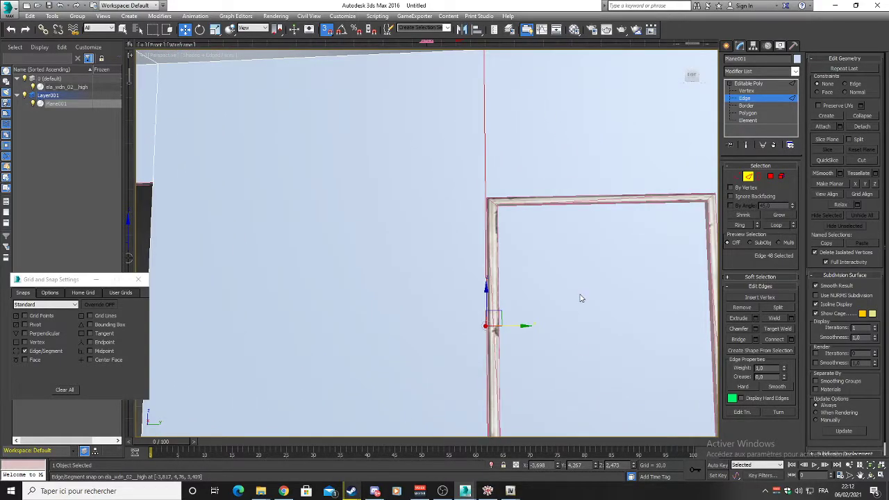
scroll(552, 273, down, 3)
middle_drag(605, 313, 495, 253)
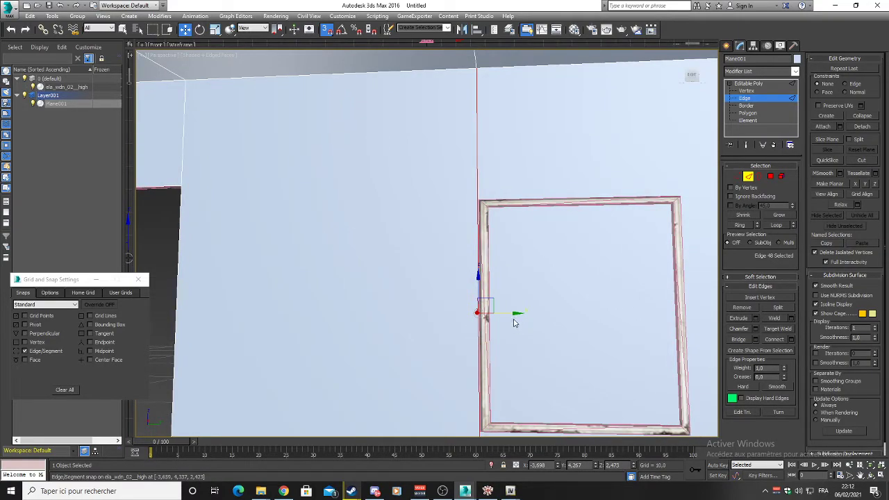
drag(490, 299, 488, 290)
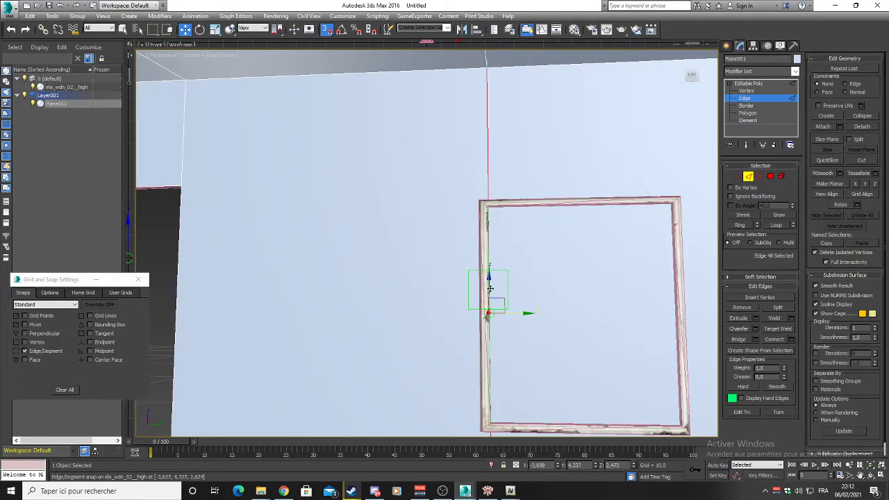
Step: QuickSlice the wall polygon behind the window along the frame's far inner side, its top and its bottom
alt+middle_drag(518, 292, 564, 289)
key(z)
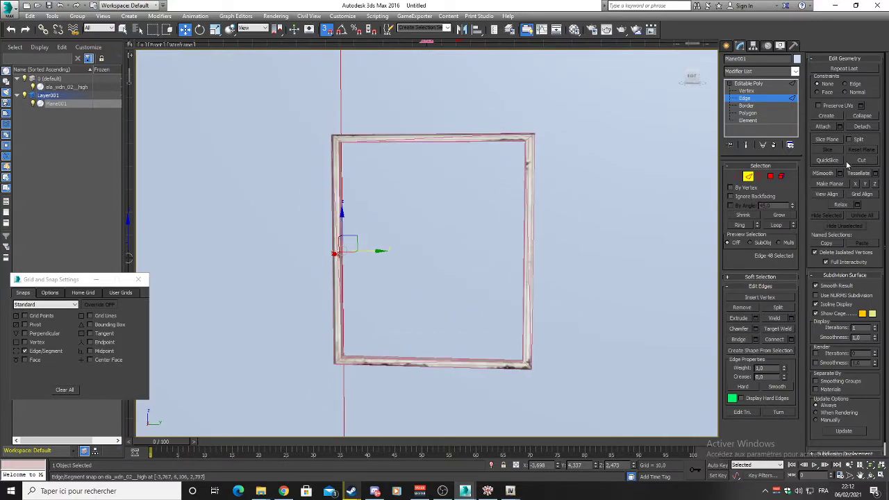
click(828, 162)
click(752, 113)
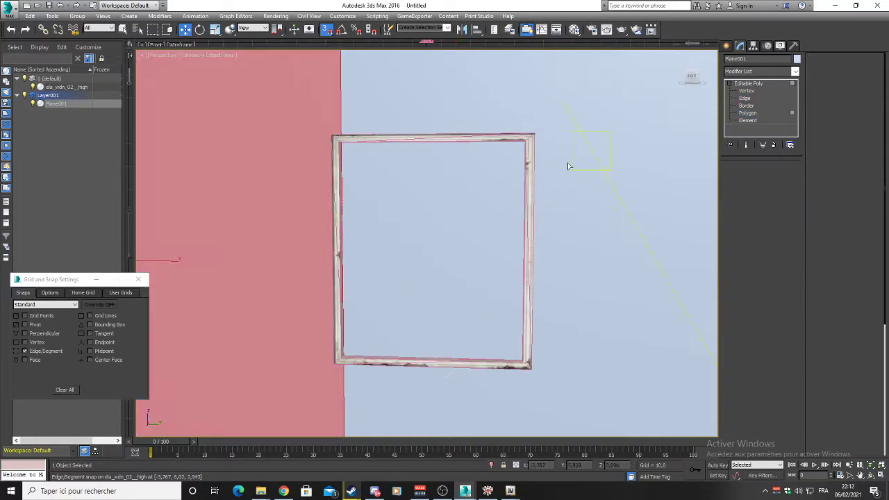
click(819, 161)
key(ctrl+i)
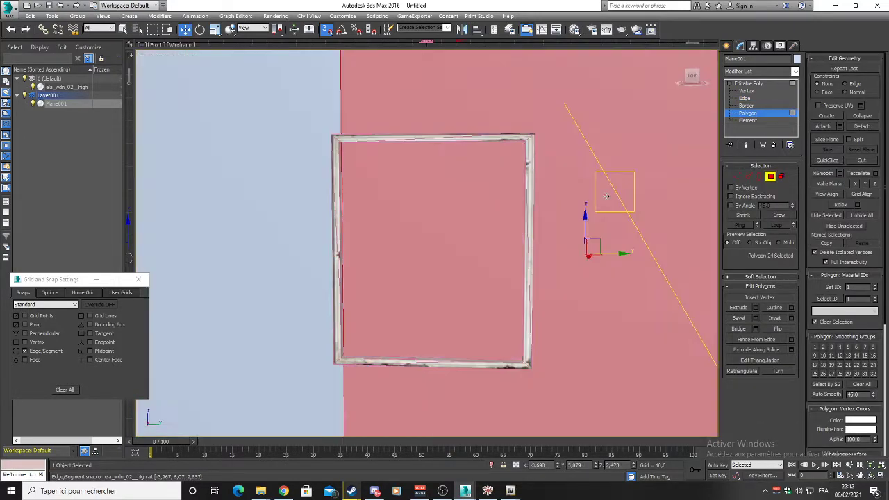
click(828, 161)
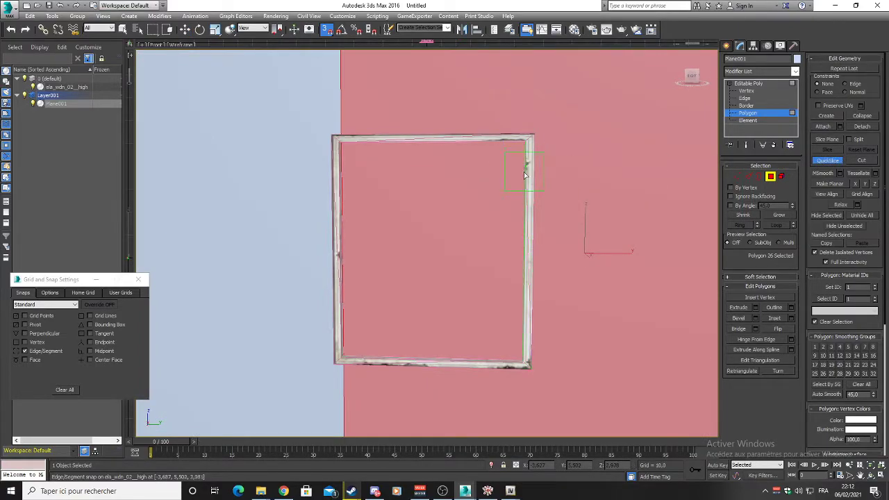
click(526, 176)
click(528, 167)
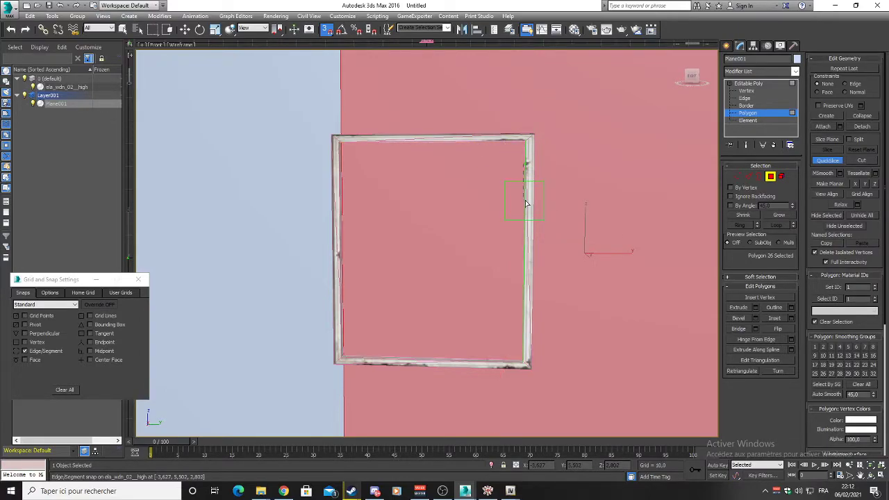
click(427, 147)
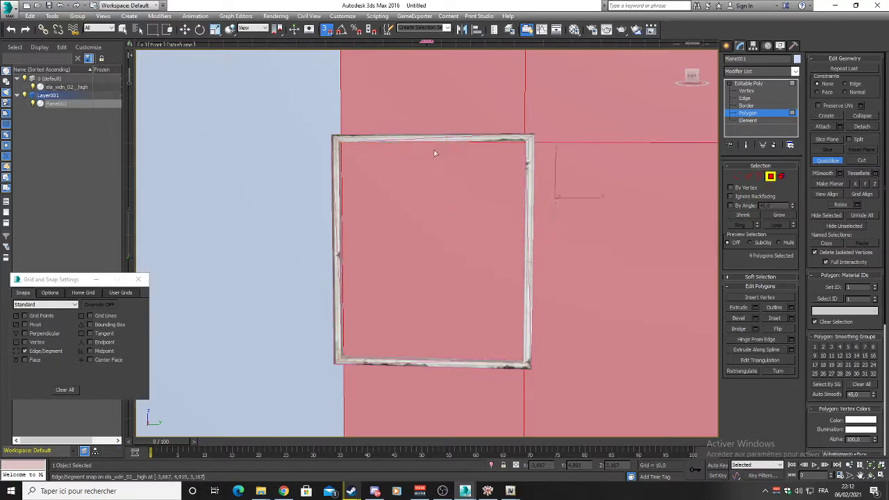
click(444, 360)
right_click(649, 346)
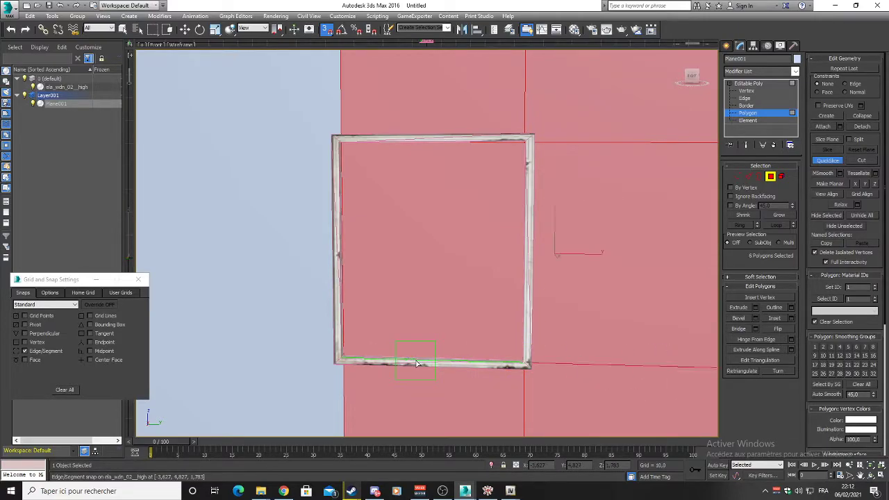
Step: Delete the wall polygon inside the window frame to open the window
alt+middle_drag(493, 318, 496, 305)
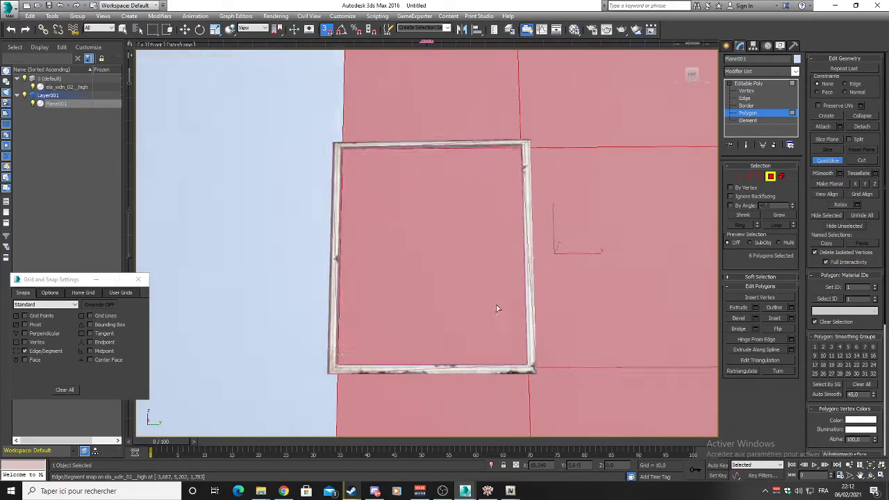
alt+middle_drag(536, 156, 526, 172)
click(526, 172)
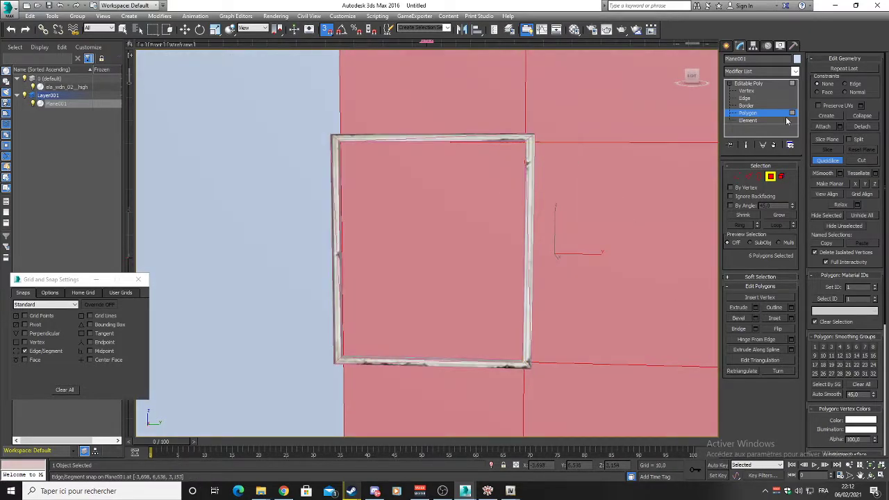
click(827, 161)
click(452, 224)
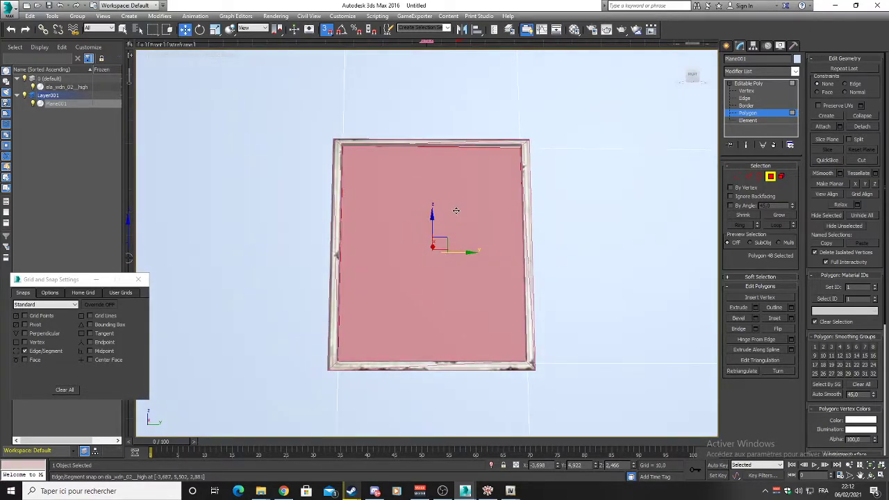
key(Delete)
Step: Raise the window opening's upper corner vertex farthest from the doorway to Z 3.174
click(745, 91)
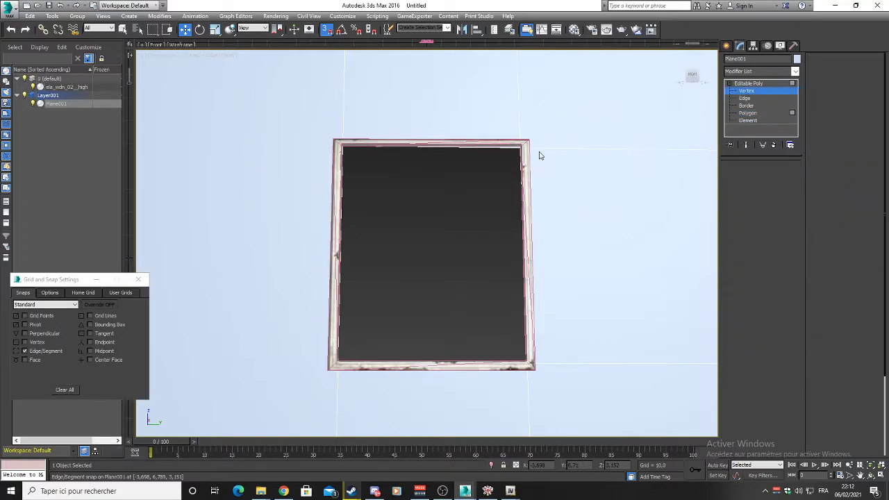
click(525, 145)
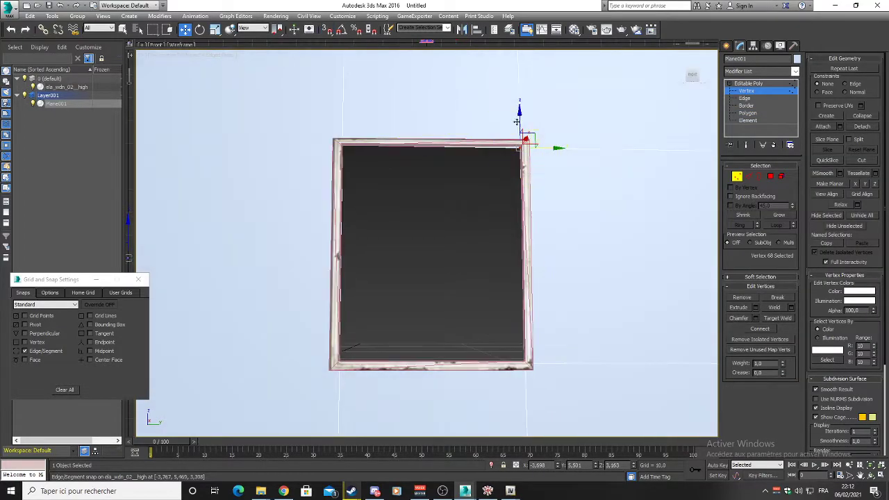
drag(520, 115, 521, 116)
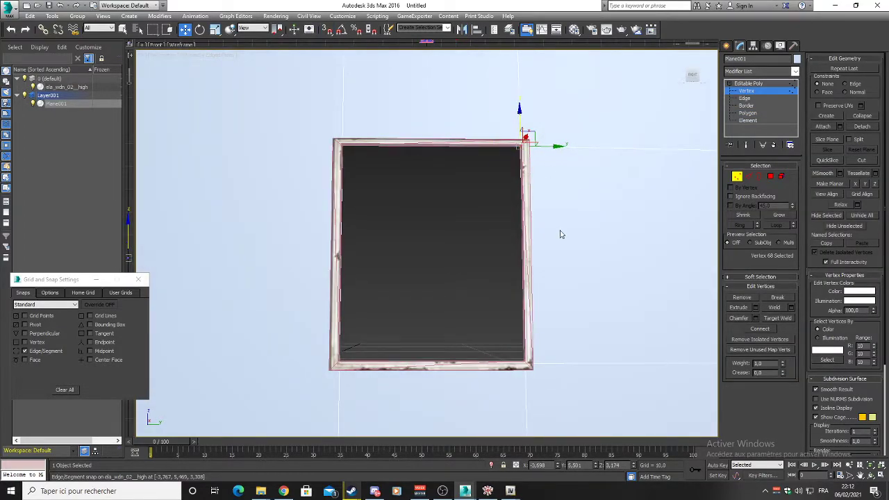
alt+middle_drag(561, 234, 561, 243)
alt+middle_drag(527, 281, 451, 259)
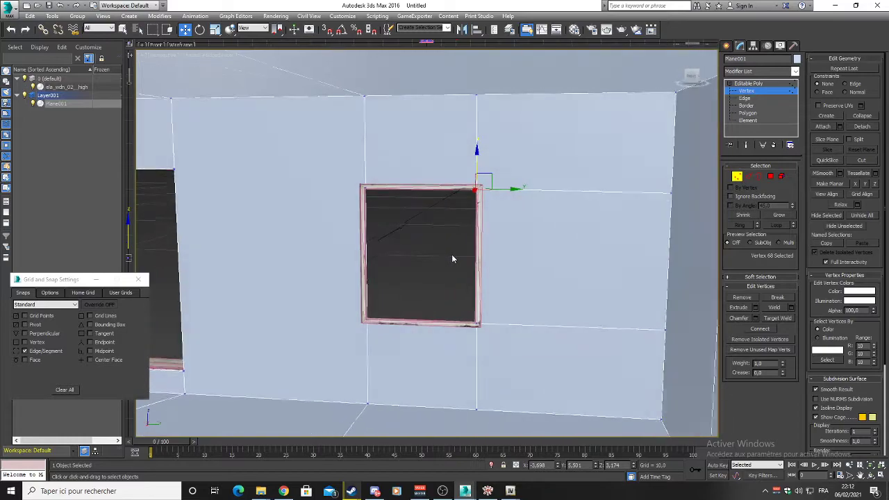
Step: Remove the five extra wall edges running from the window opening's corners to the ceiling, floor and far wall corner
click(745, 99)
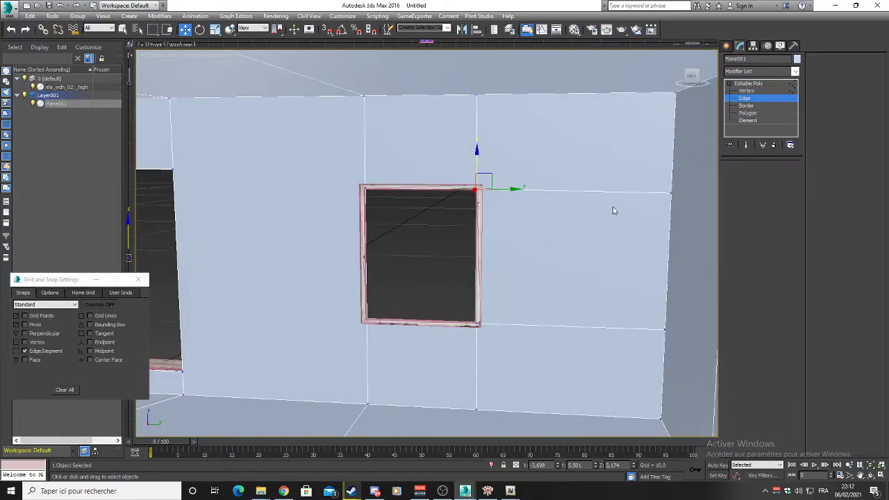
click(581, 191)
ctrl+click(476, 154)
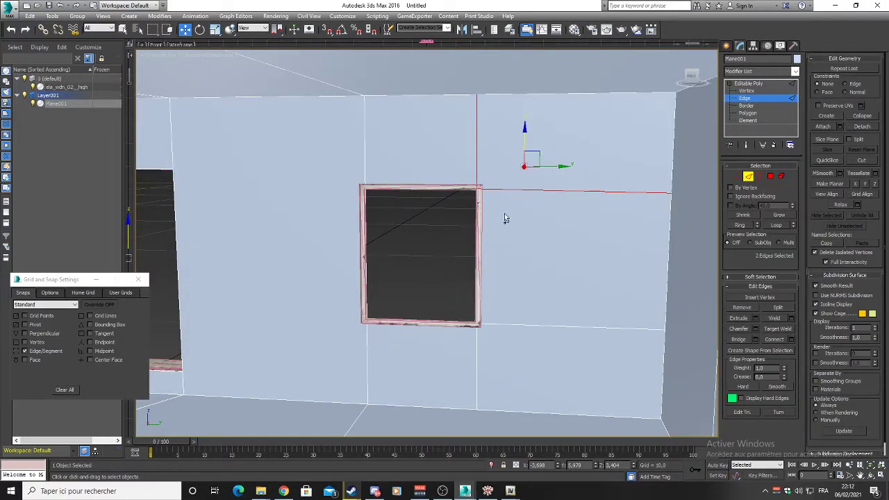
ctrl+click(530, 325)
ctrl+click(476, 364)
ctrl+click(364, 139)
click(742, 309)
Step: Try to remove the vertical edge below the window opening's corner nearest the doorway
alt+middle_drag(457, 210, 625, 154)
click(534, 302)
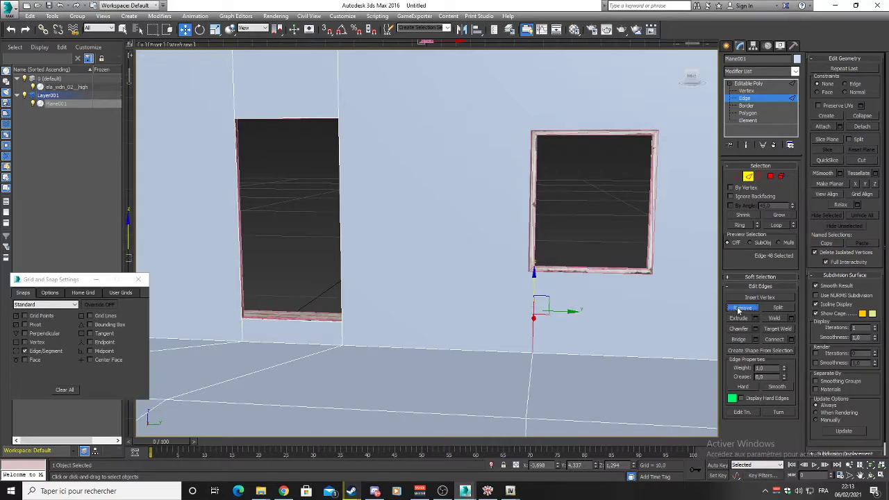
click(468, 272)
Step: Remove the two vertical wall edges above the doorway and the one below its corner farthest from the window
click(339, 78)
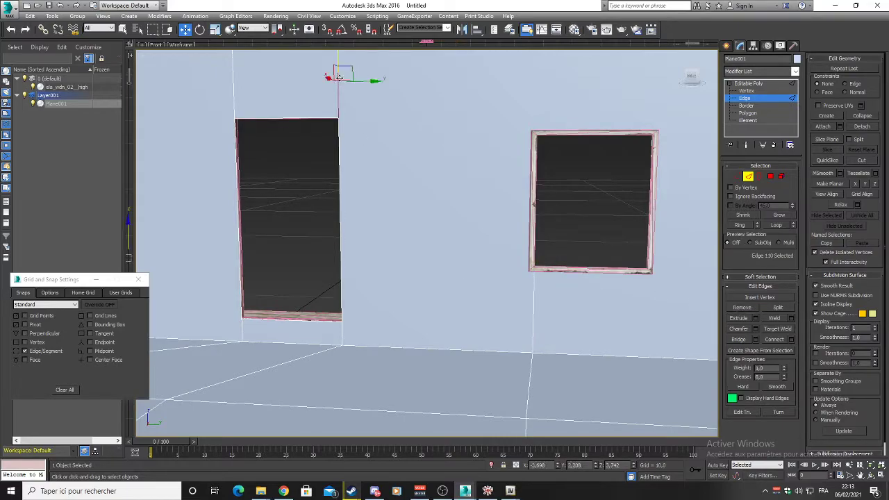
ctrl+click(232, 80)
ctrl+click(240, 327)
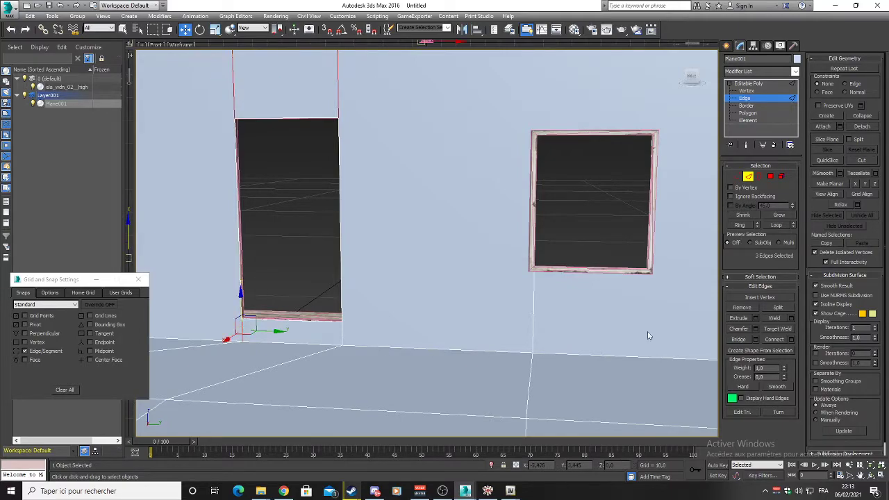
click(743, 308)
Step: Hide the default layer containing the house model so only the interior shell is shown
alt+middle_drag(321, 214, 491, 197)
alt+middle_drag(405, 131, 459, 139)
click(25, 79)
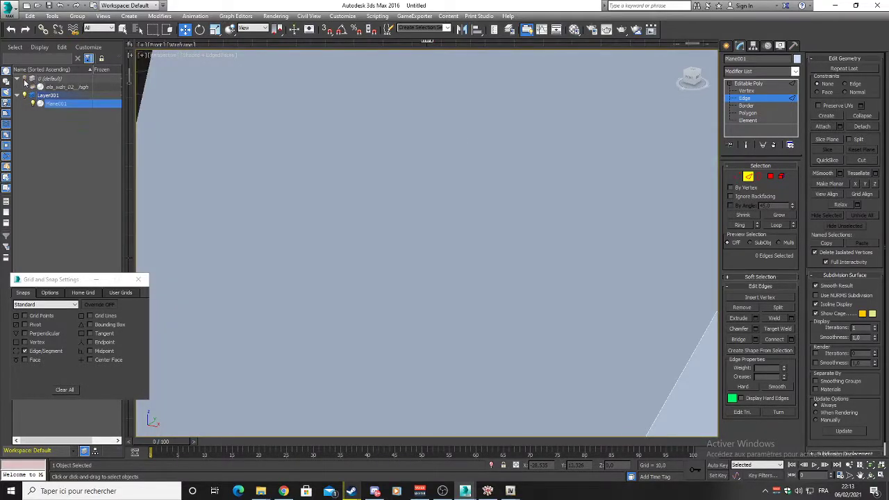
scroll(376, 180, down, 6)
alt+middle_drag(459, 211, 502, 209)
middle_drag(501, 208, 355, 139)
Step: Remove the twelve extra edges above, below and between the doorway and window openings on the opposite wall
click(354, 138)
ctrl+click(302, 133)
ctrl+click(419, 163)
ctrl+click(421, 226)
ctrl+click(479, 238)
ctrl+click(475, 238)
ctrl+click(452, 241)
ctrl+click(457, 241)
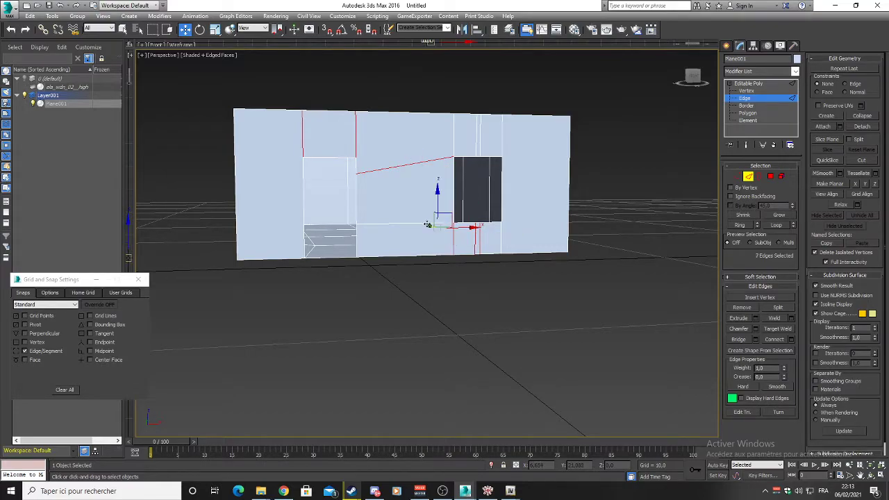
ctrl+click(425, 224)
ctrl+click(503, 144)
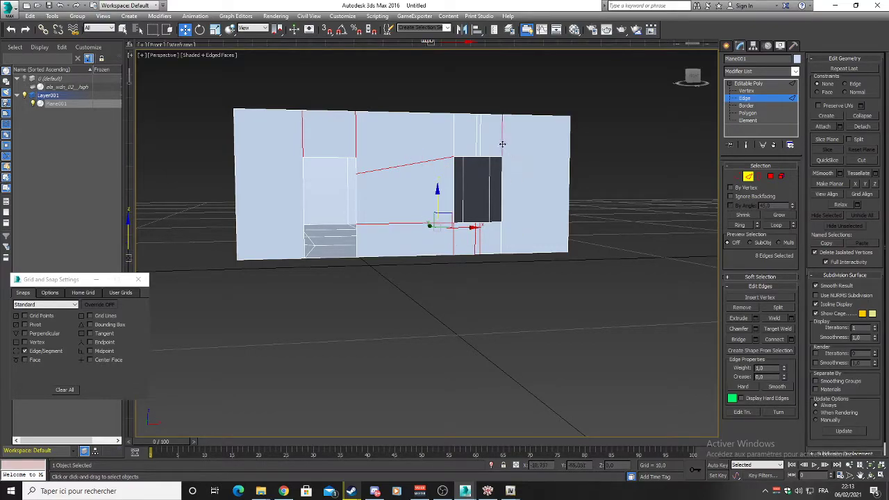
ctrl+click(479, 139)
ctrl+click(476, 139)
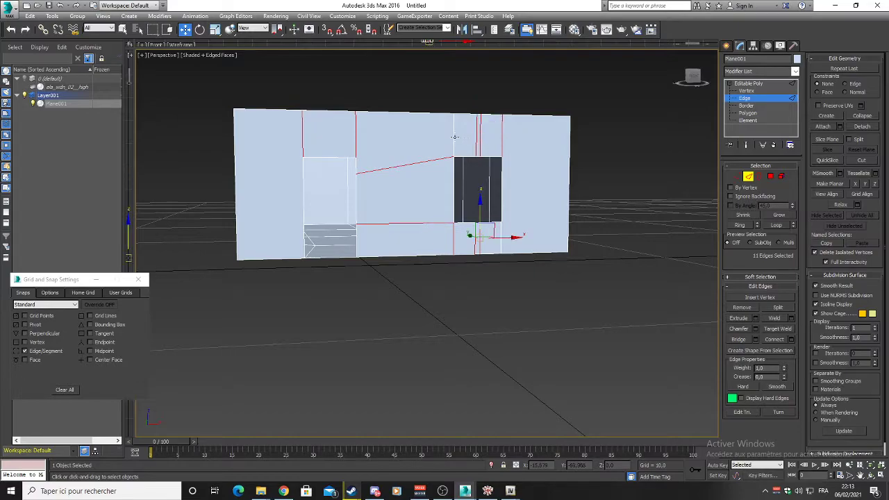
click(742, 307)
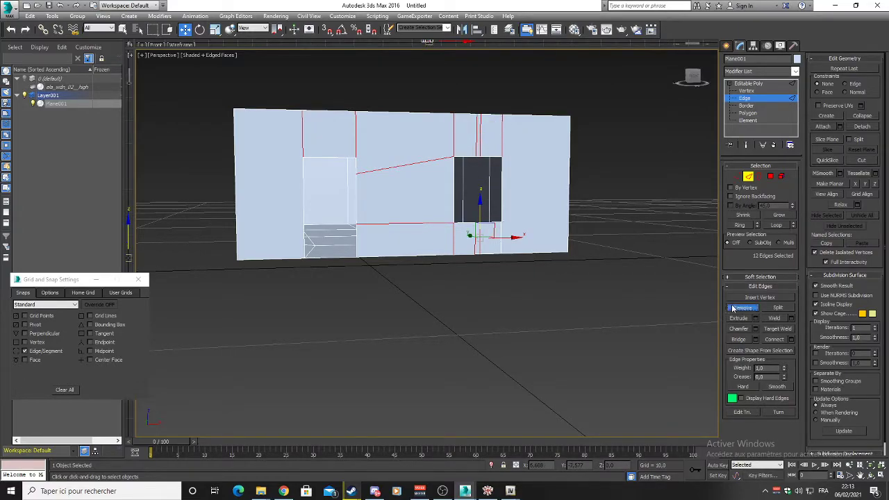
Step: Remove the three extra edges running across the shell's ceiling
alt+middle_drag(424, 191, 420, 219)
scroll(438, 129, down, 4)
click(433, 160)
ctrl+click(437, 131)
ctrl+click(439, 109)
click(742, 309)
Step: Remove all the extra edges dividing the shell's floor so it becomes a single clean face
alt+middle_drag(473, 228, 437, 111)
click(432, 91)
ctrl+click(393, 88)
ctrl+click(375, 92)
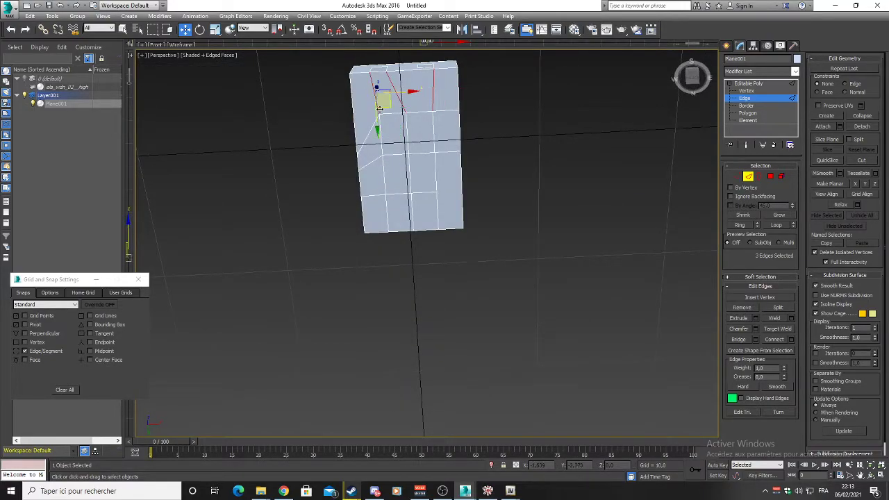
ctrl+click(368, 134)
ctrl+click(370, 163)
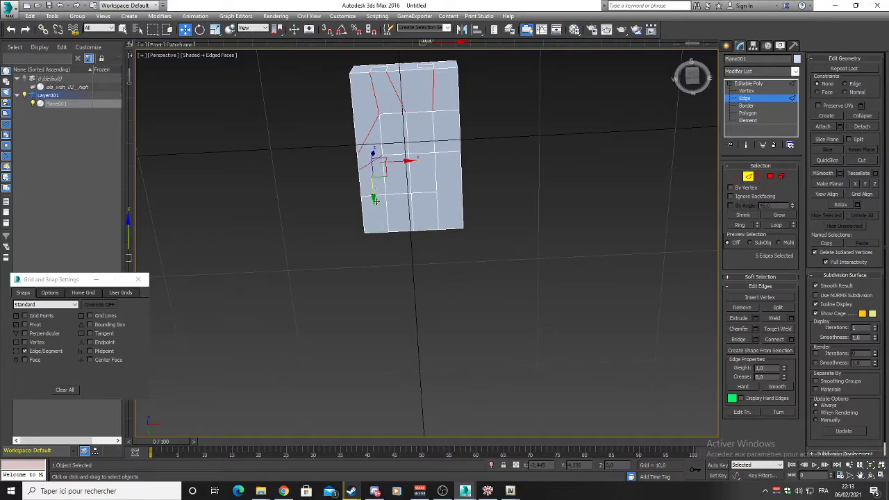
ctrl+click(382, 196)
ctrl+click(437, 196)
ctrl+click(444, 153)
ctrl+click(444, 110)
ctrl+click(431, 128)
ctrl+click(406, 126)
ctrl+click(415, 112)
ctrl+click(380, 123)
ctrl+click(392, 113)
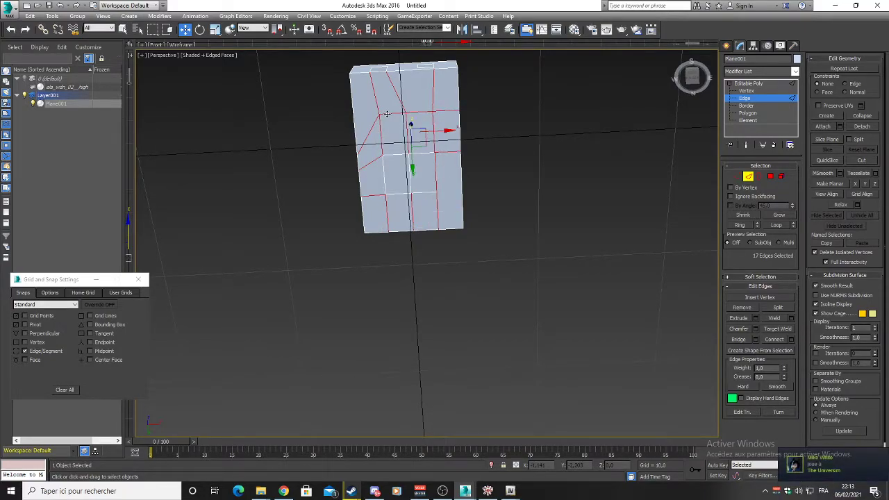
ctrl+click(383, 174)
ctrl+click(395, 154)
ctrl+click(407, 164)
ctrl+click(409, 178)
ctrl+click(399, 193)
ctrl+click(398, 193)
ctrl+click(425, 191)
click(741, 309)
Step: Remove the six vertical edges dividing the shell's two adjacent walls without openings, three on each wall
alt+middle_drag(475, 185, 511, 229)
click(469, 160)
ctrl+click(441, 157)
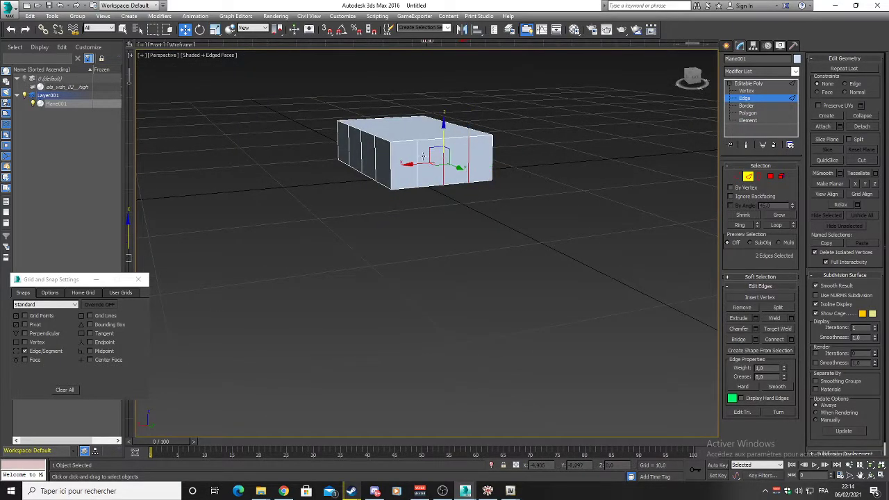
key(ctrl+z)
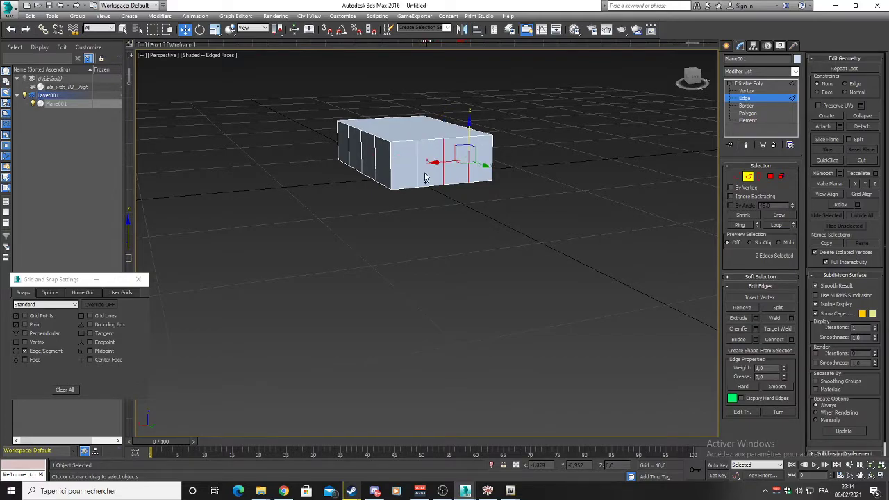
alt+middle_drag(417, 173, 378, 167)
ctrl+click(377, 166)
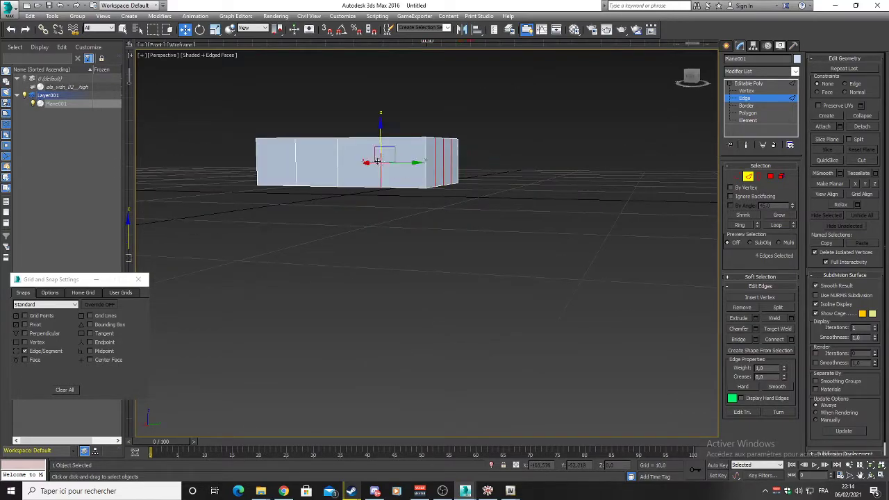
ctrl+click(338, 159)
ctrl+click(297, 158)
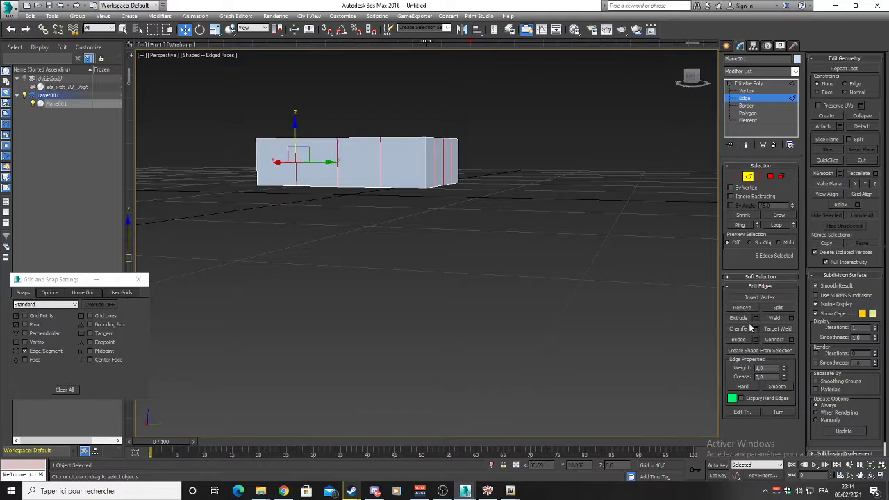
click(733, 306)
Step: Check the shell's cleaned walls and openings, and unhide the default layer containing the house model
alt+middle_drag(361, 194, 386, 186)
scroll(430, 162, up, 5)
scroll(334, 179, down, 6)
middle_drag(386, 186, 566, 292)
scroll(565, 292, up, 6)
scroll(557, 268, down, 3)
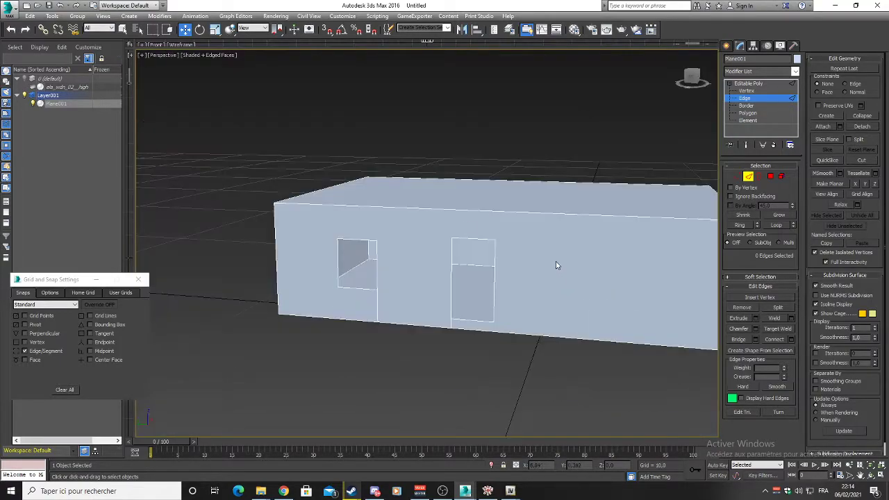
click(24, 78)
Step: Examine how the interior shell fits the house's doors, windows, side walls and underside from outside
alt+middle_drag(467, 180, 481, 233)
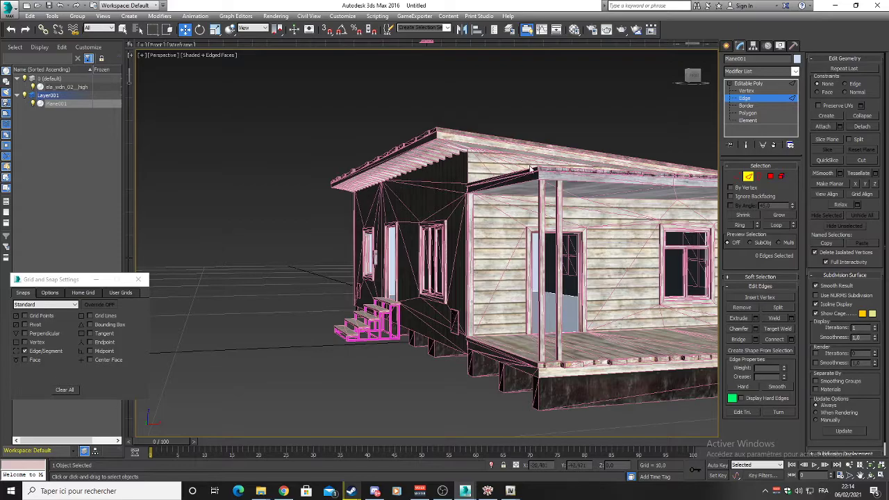
middle_drag(634, 212, 492, 253)
scroll(476, 267, up, 4)
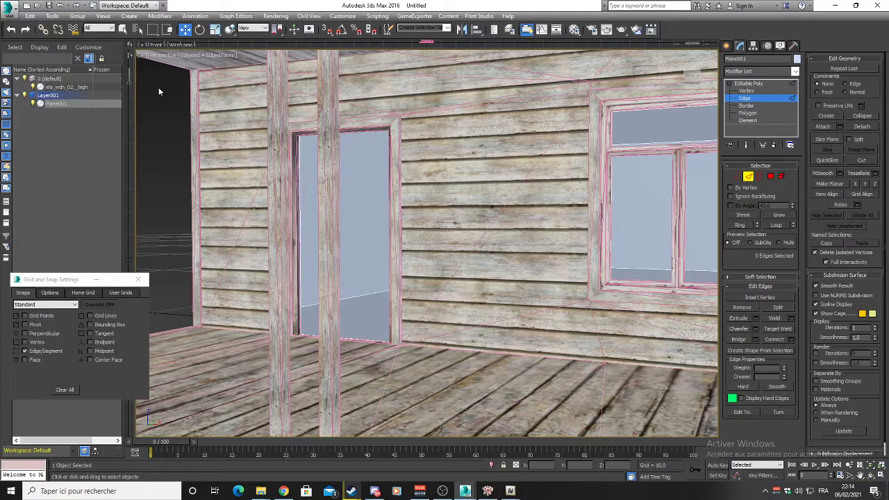
scroll(327, 164, down, 5)
mouse_move(334, 166)
alt+middle_down()
mouse_move(363, 198)
mouse_move(350, 154)
mouse_move(339, 162)
alt+middle_up()
alt+middle_drag(414, 153, 381, 87)
middle_drag(478, 100, 423, 160)
alt+middle_drag(322, 196, 324, 160)
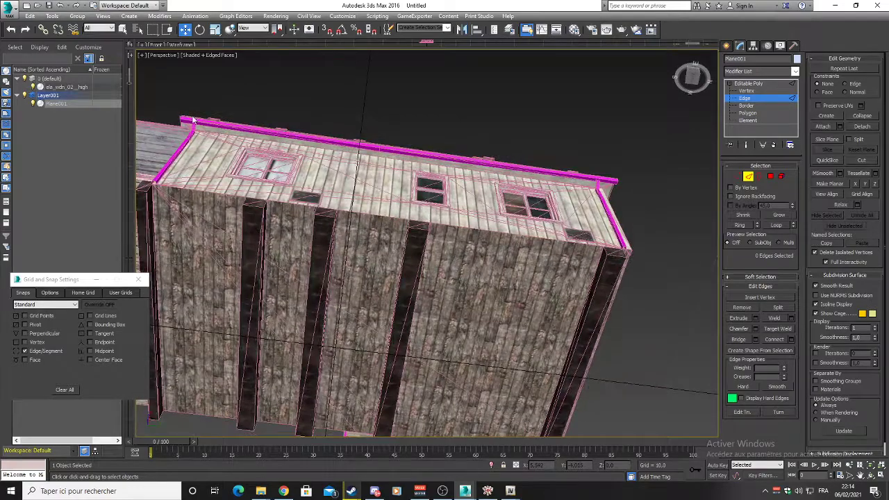